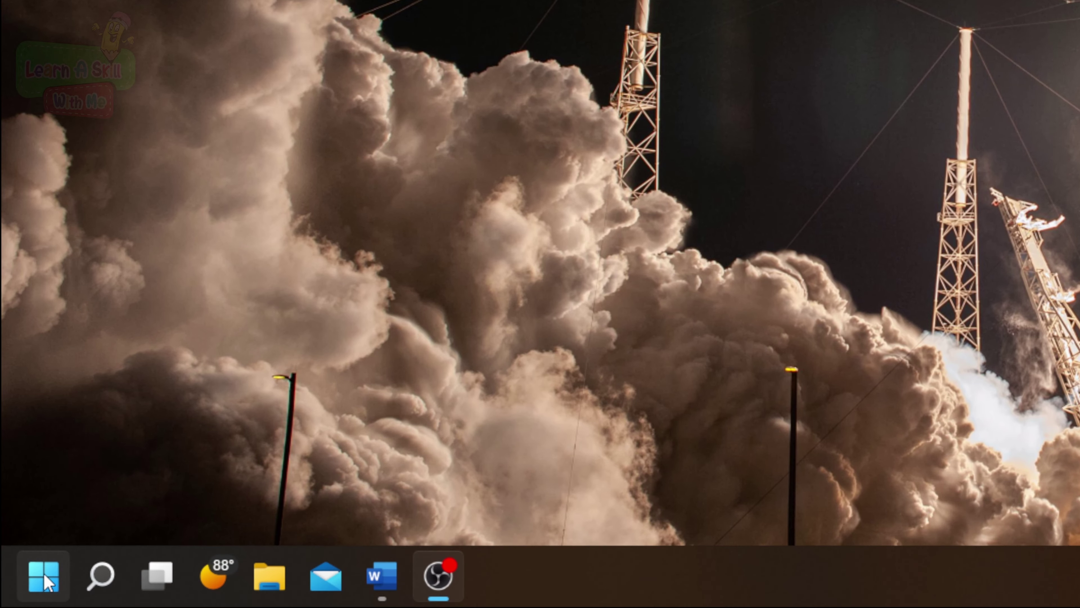
# Launch Word from the Start search and open a maximized blank document
pyautogui.click(46, 575)
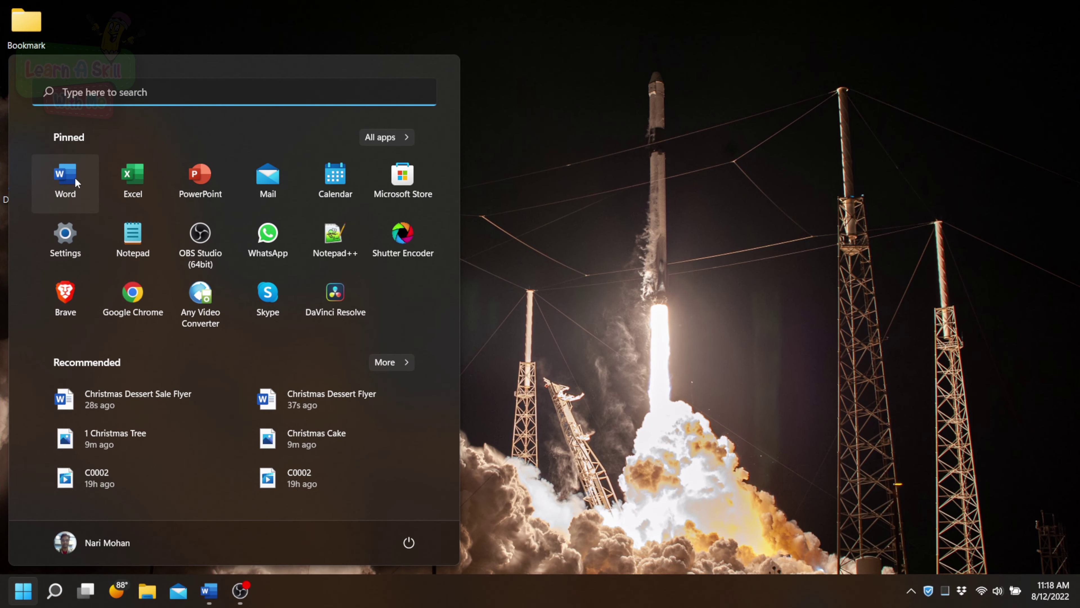
pyautogui.click(100, 91)
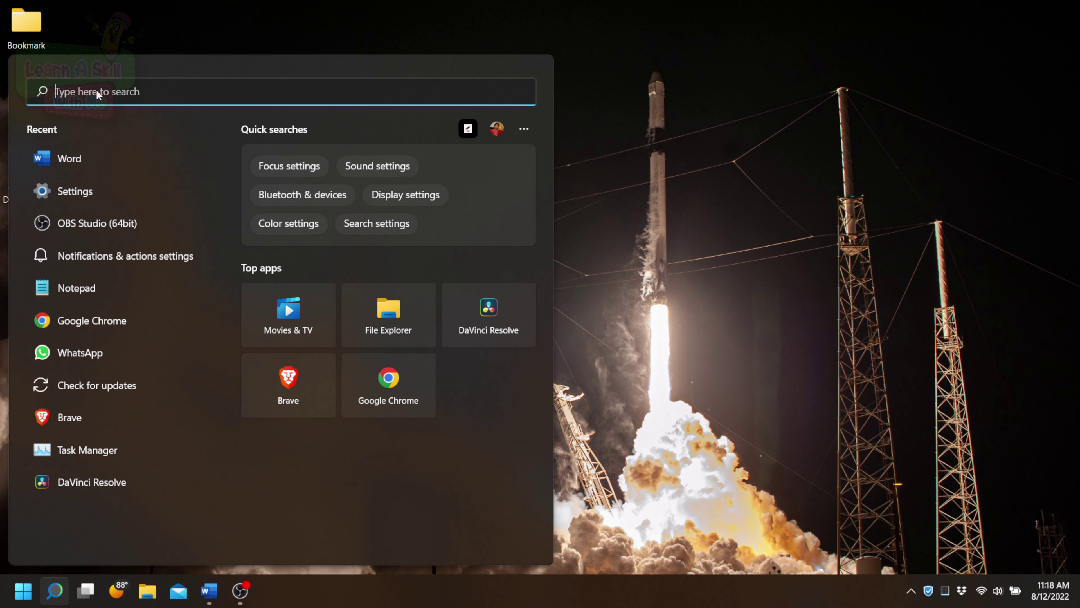
pyautogui.write('W')
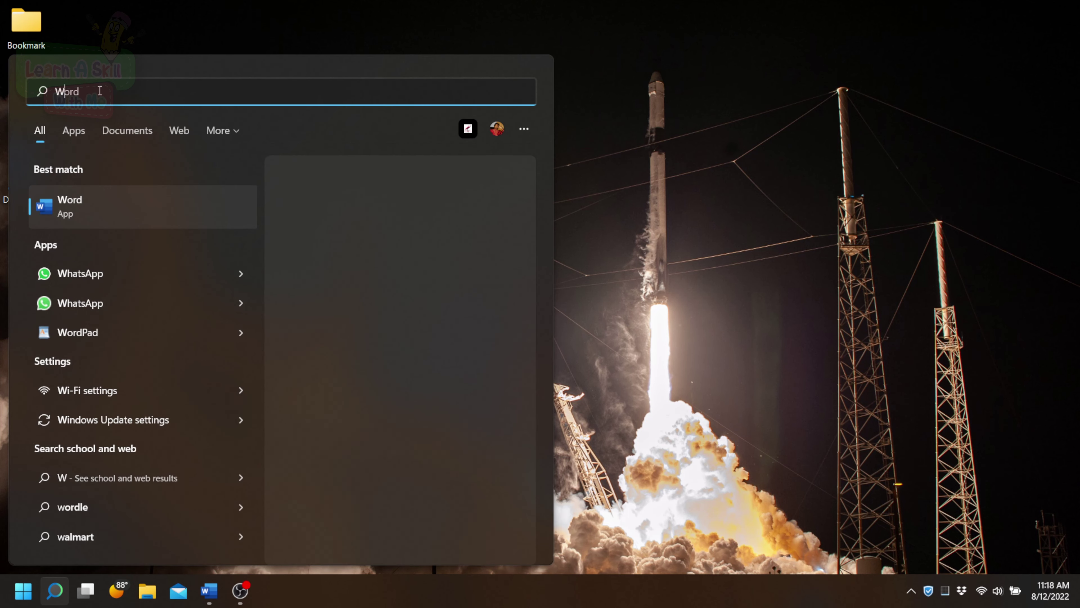
pyautogui.write('OR')
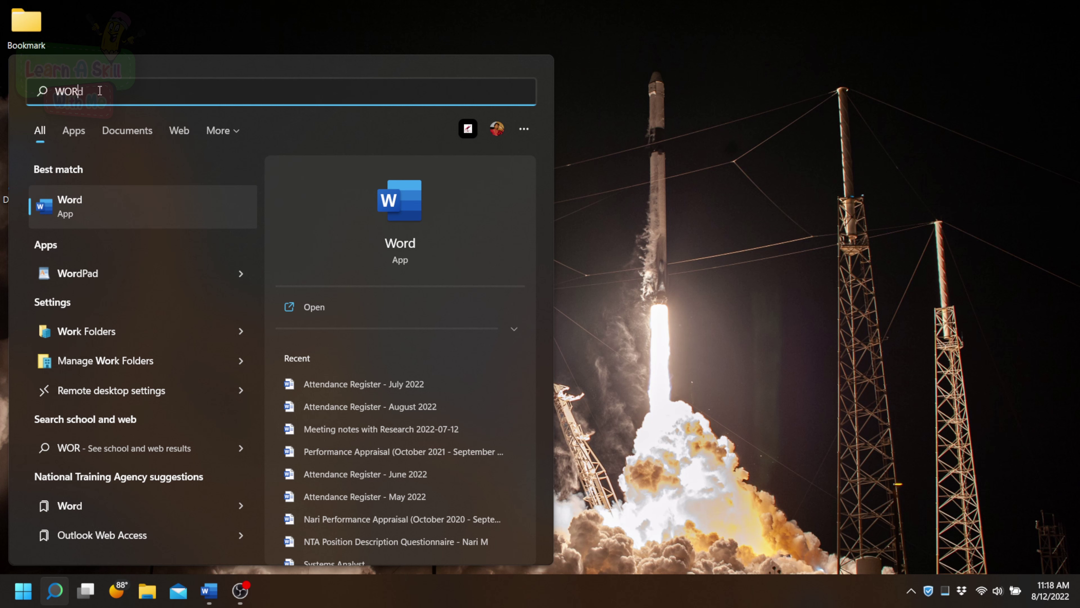
pyautogui.click(106, 203)
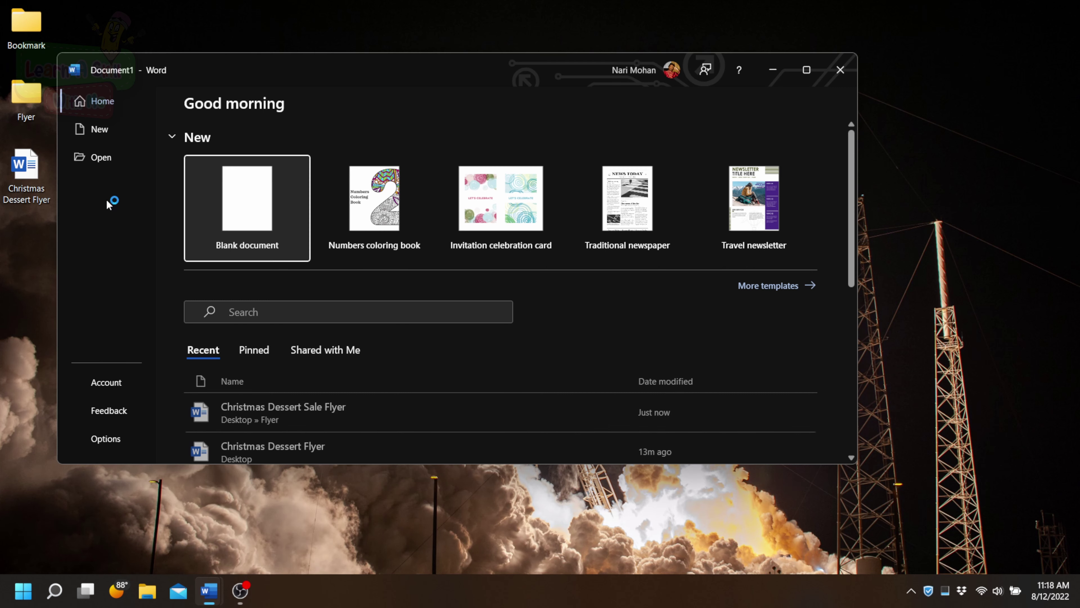
pyautogui.click(242, 209)
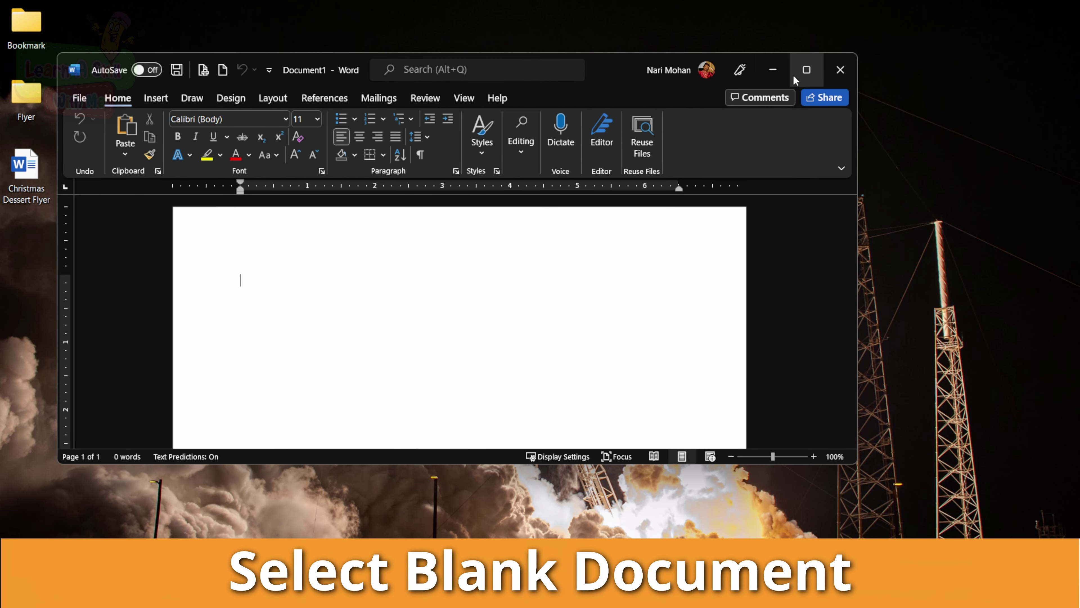
pyautogui.click(806, 70)
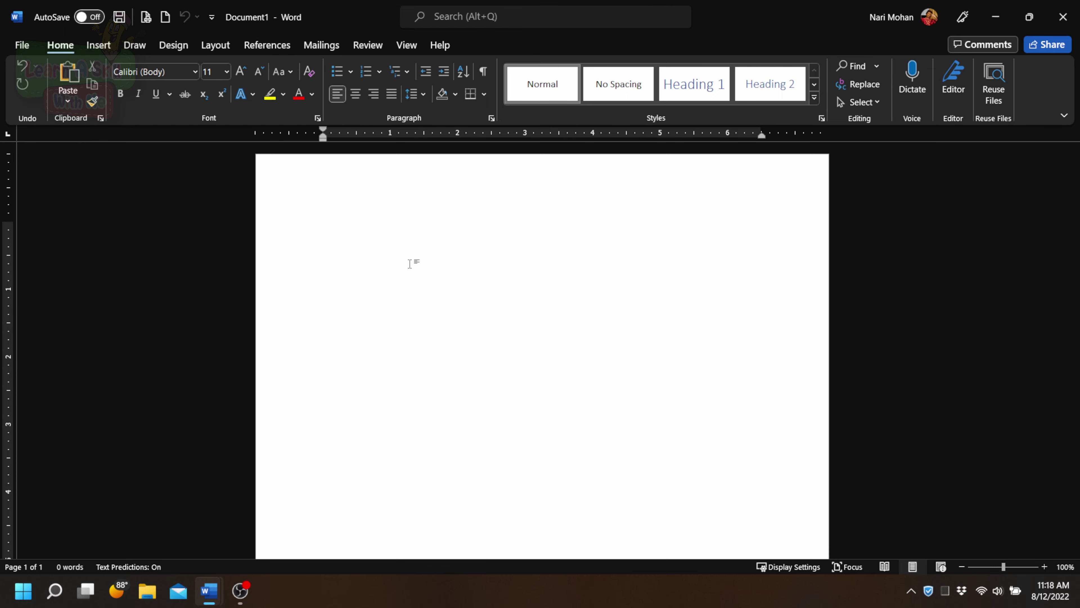
# Save the blank document to the Desktop as 'Christmas Dessert Sale Flyer'
pyautogui.click(119, 17)
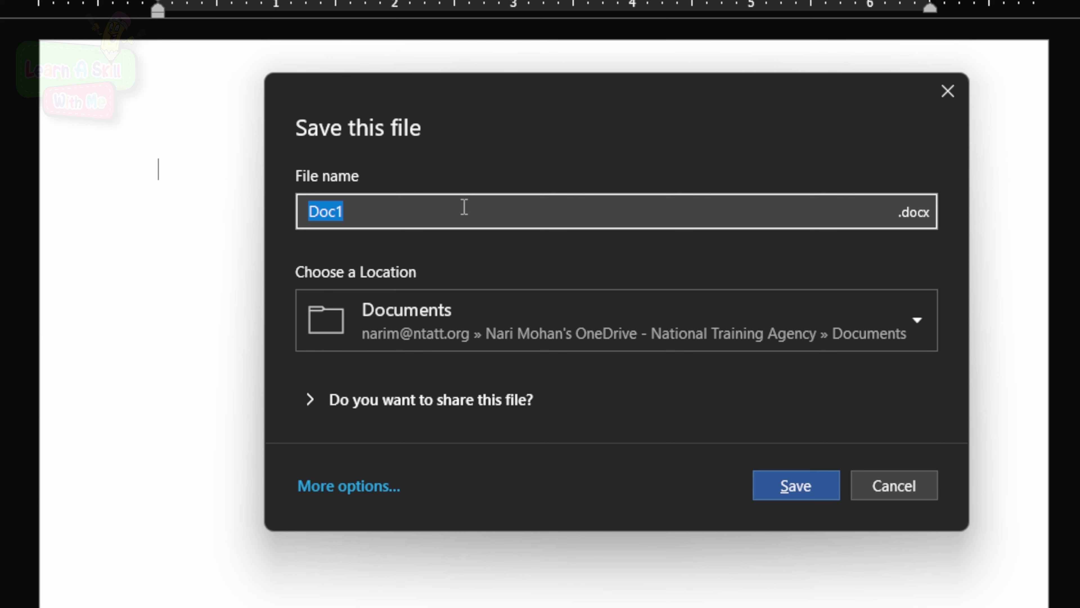
pyautogui.write('cHRI')
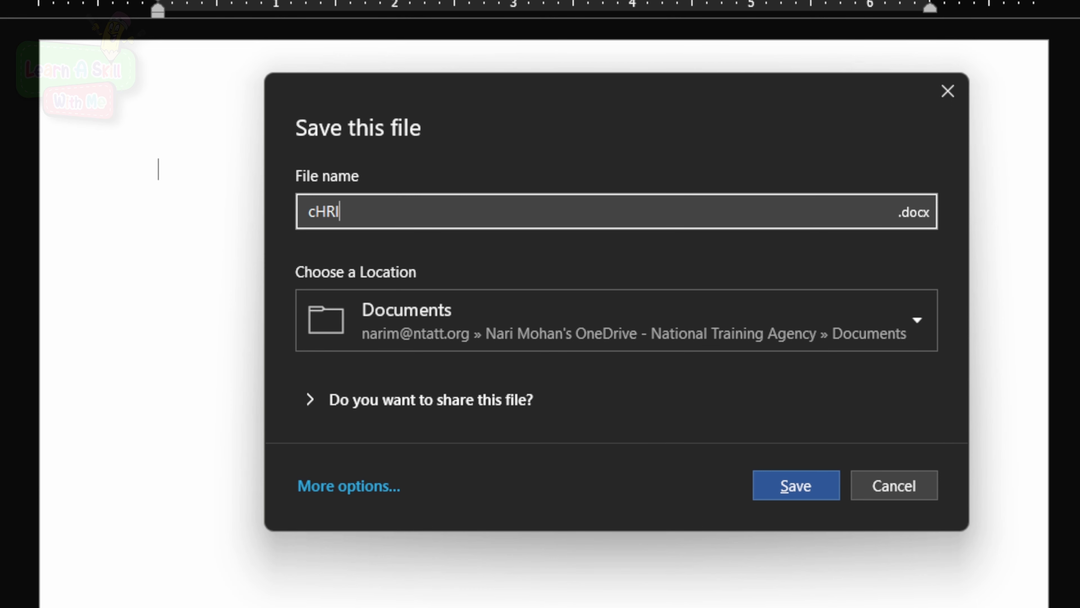
pyautogui.press('BackSpace')
pyautogui.press('BackSpace')
pyautogui.press('BackSpace')
pyautogui.press('BackSpace')
pyautogui.write('Christmas D')
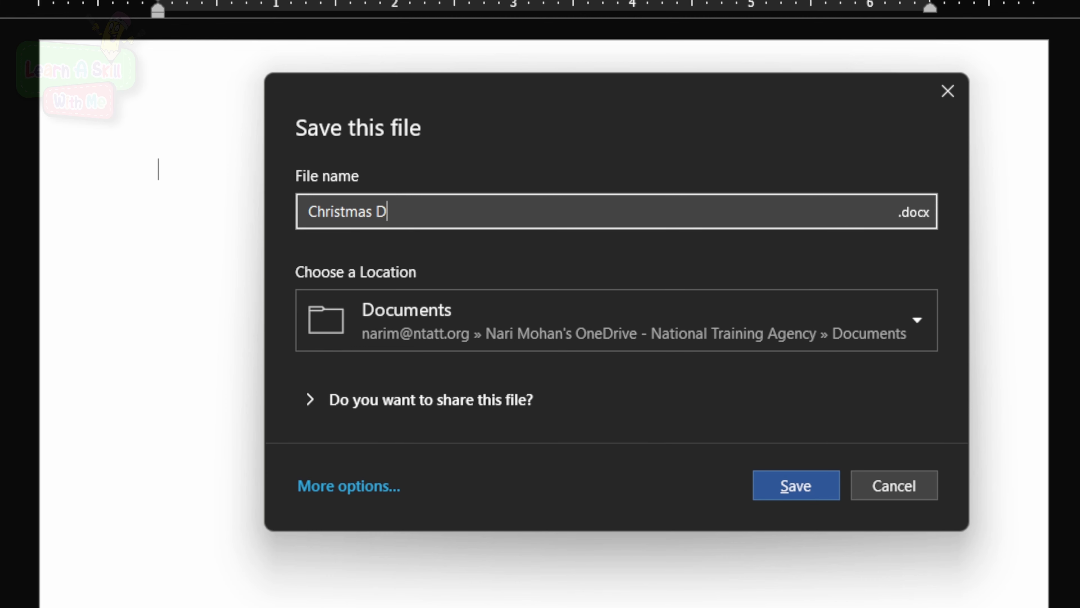
pyautogui.write('essert Sale ')
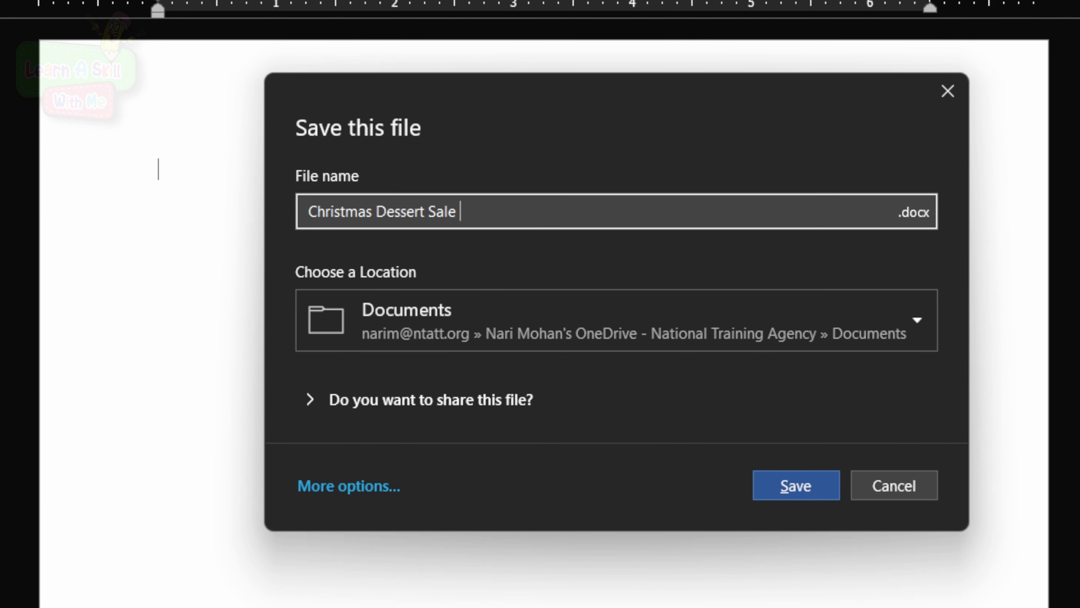
pyautogui.write('Flyer')
pyautogui.click(835, 319)
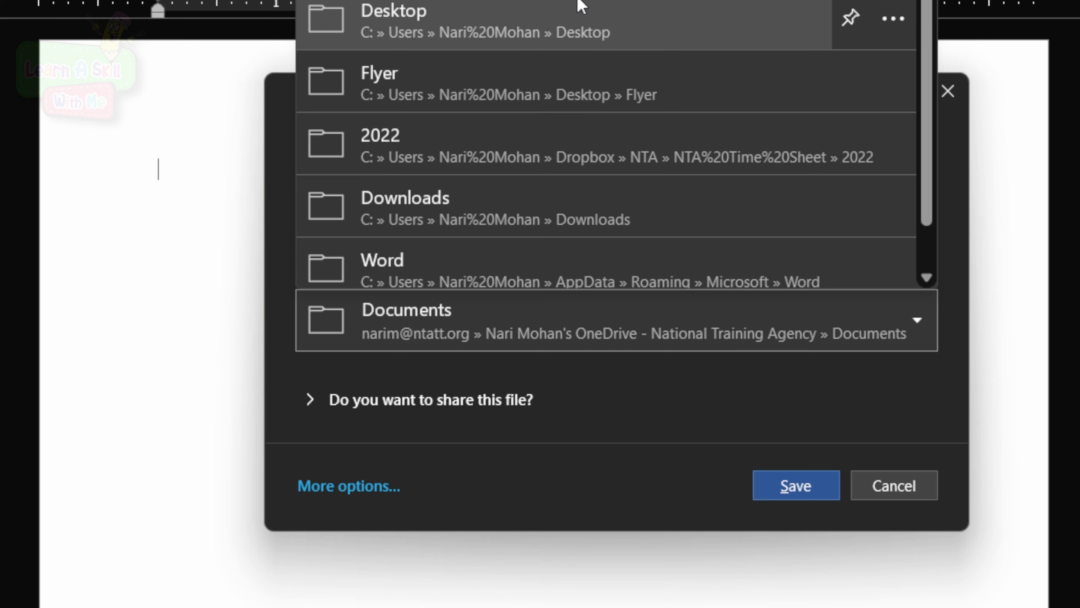
pyautogui.click(654, 25)
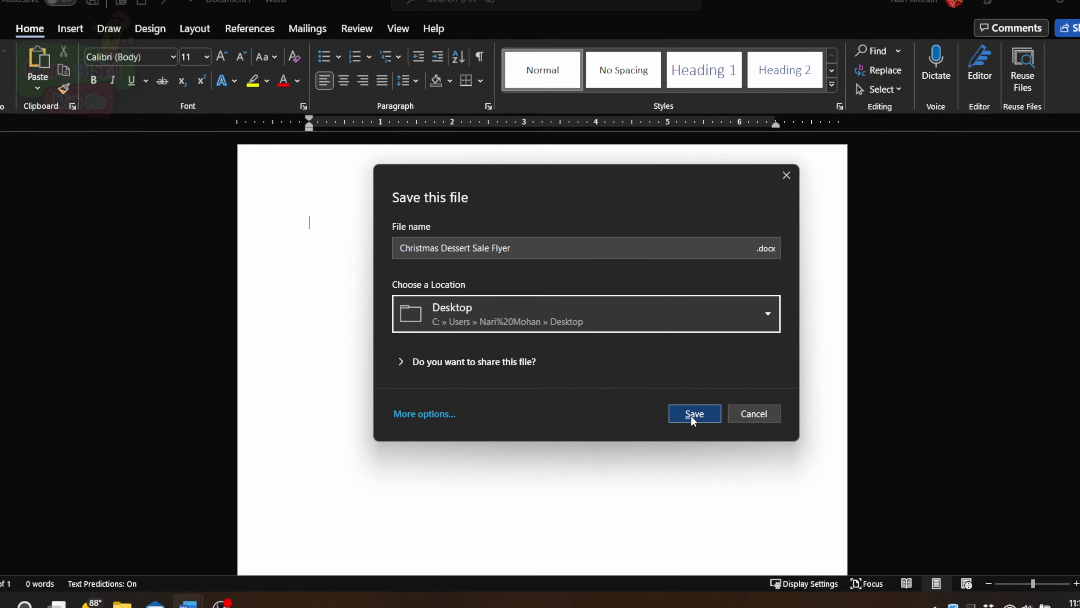
pyautogui.click(794, 483)
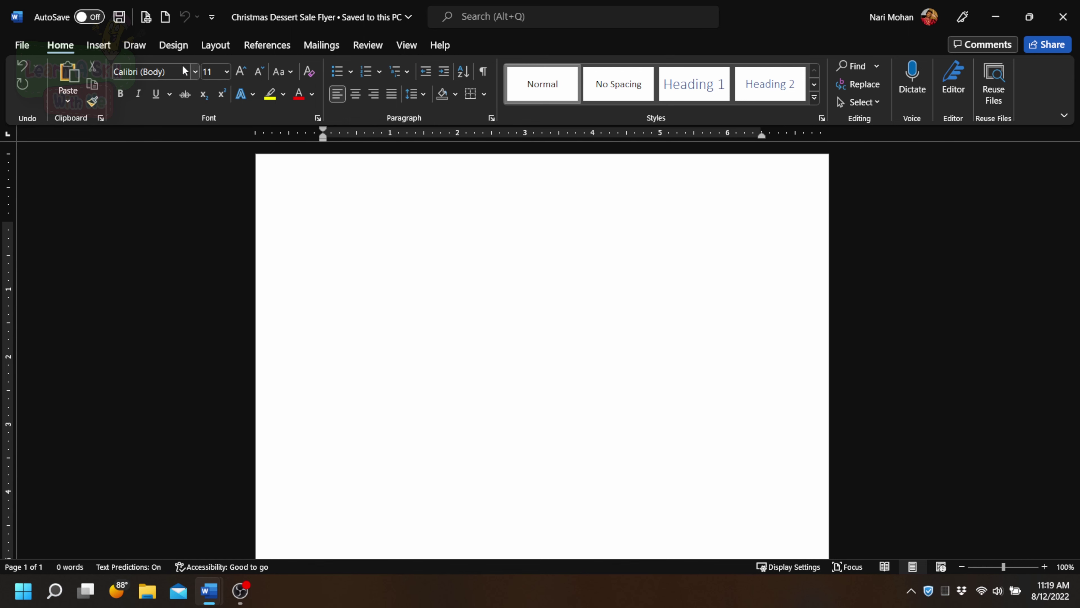
# Set the page colour to dark red from the Standard Colors
pyautogui.click(179, 46)
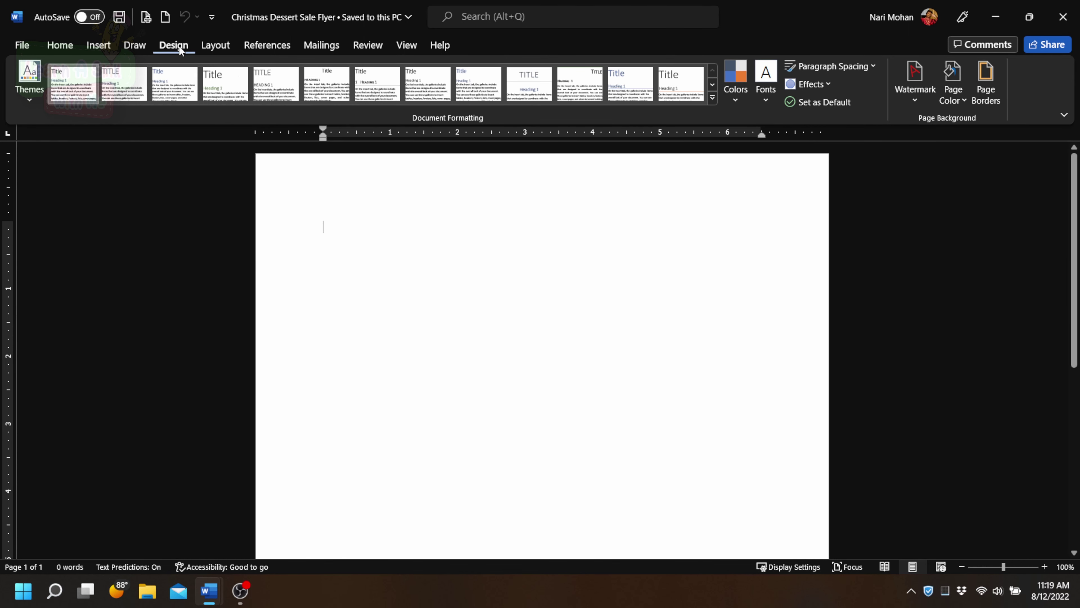
pyautogui.click(947, 98)
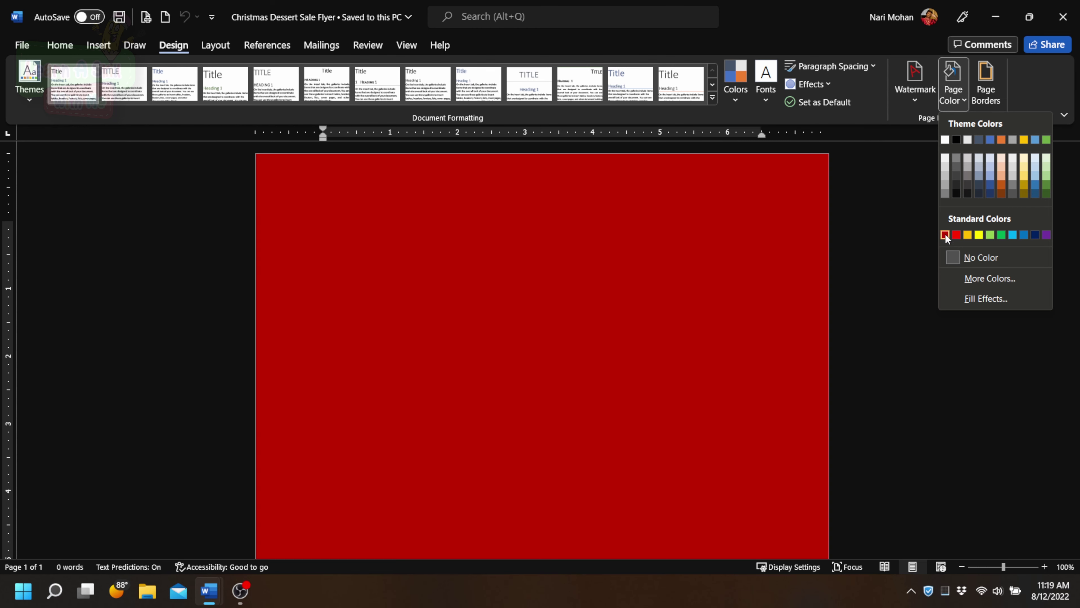
pyautogui.click(945, 234)
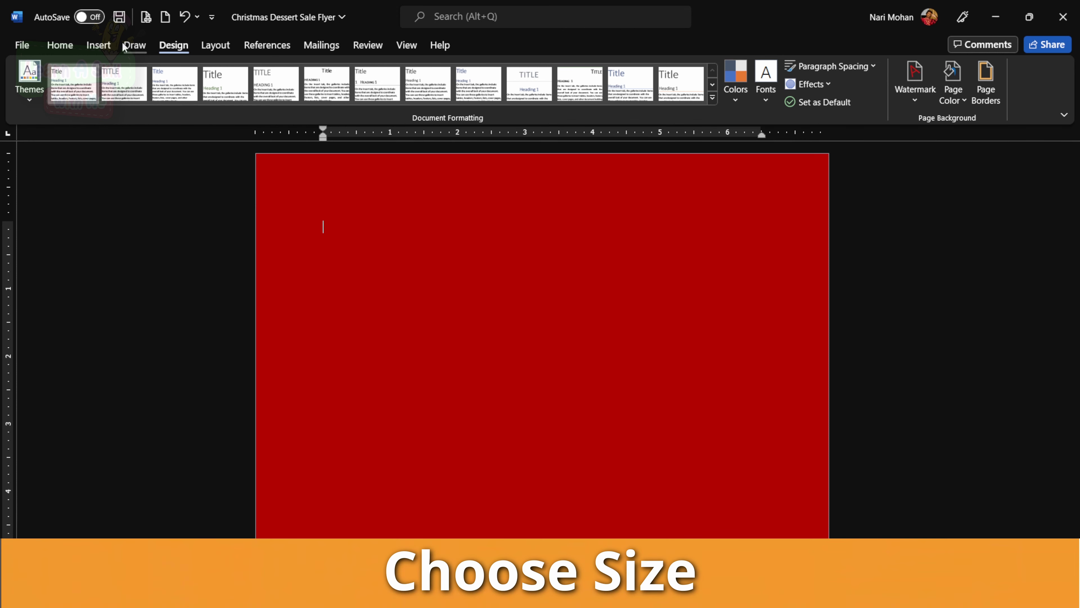
# Set the paper size to Letter
pyautogui.click(206, 44)
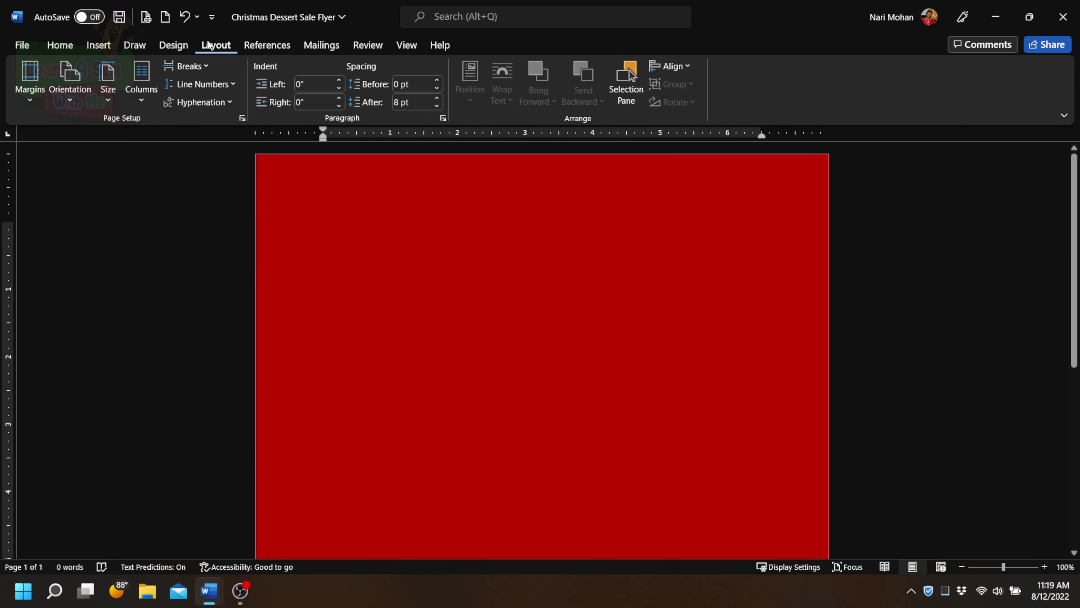
pyautogui.click(104, 99)
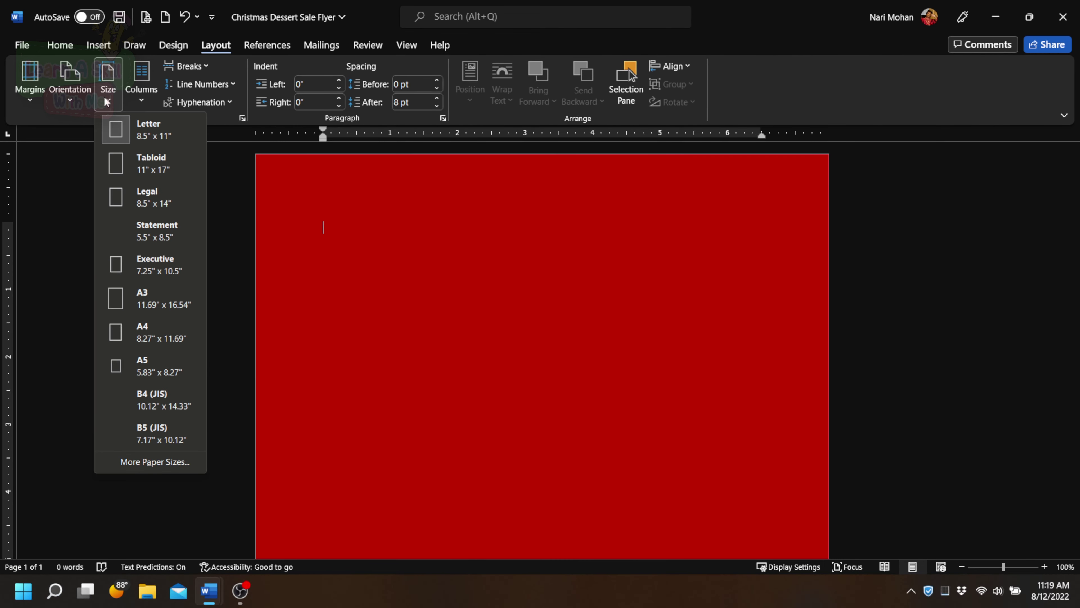
pyautogui.click(133, 134)
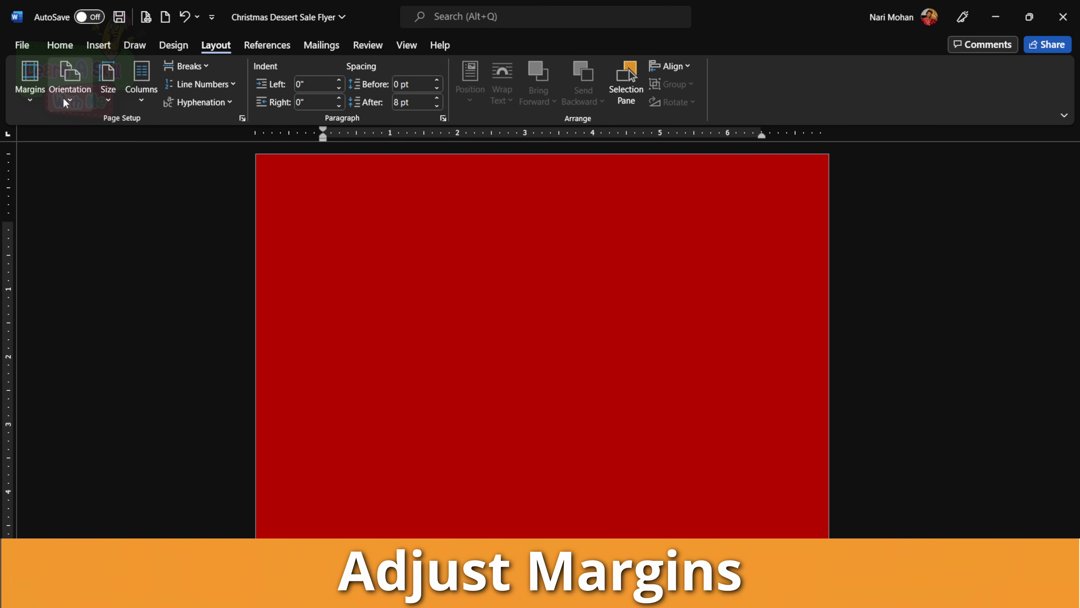
# Set the top, bottom, left and right margins all to 0 with Custom Margins
pyautogui.click(43, 96)
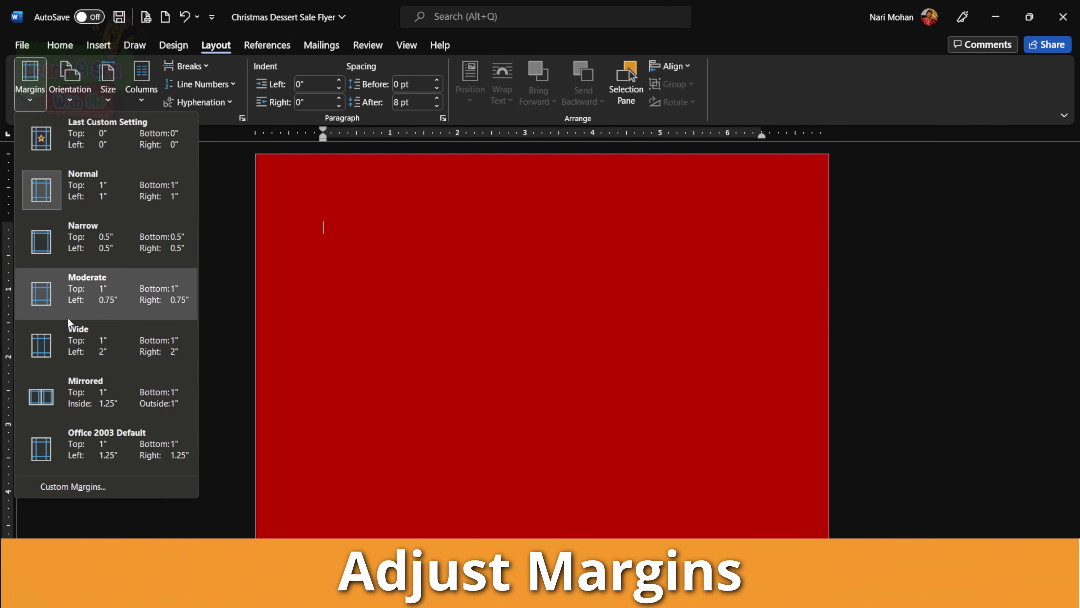
pyautogui.click(77, 490)
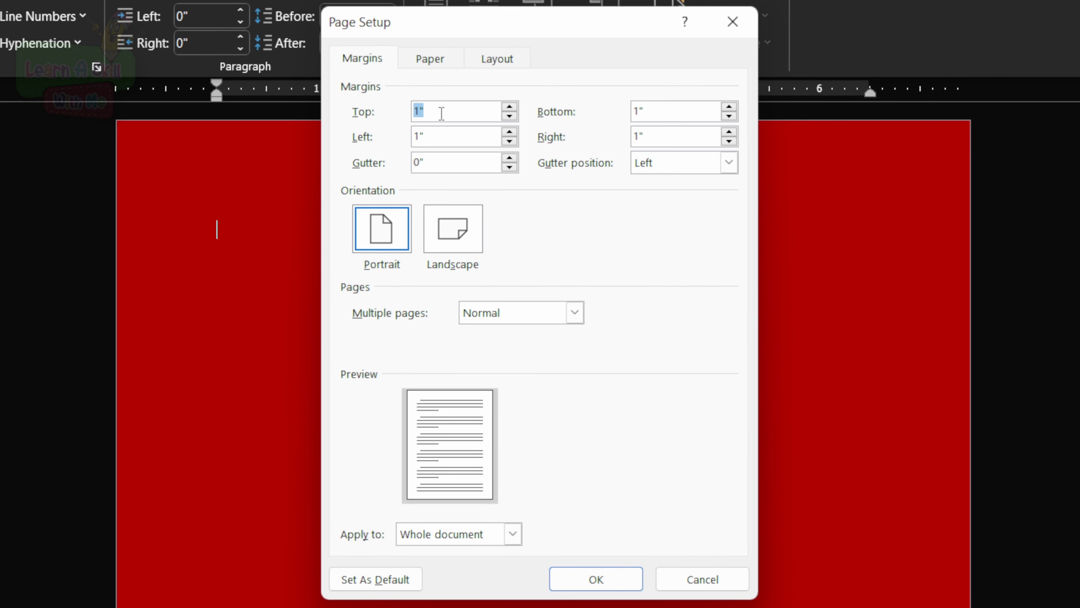
pyautogui.write('0')
pyautogui.click(448, 136)
pyautogui.write('0')
pyautogui.moveTo(451, 136); pyautogui.dragTo(403, 136)
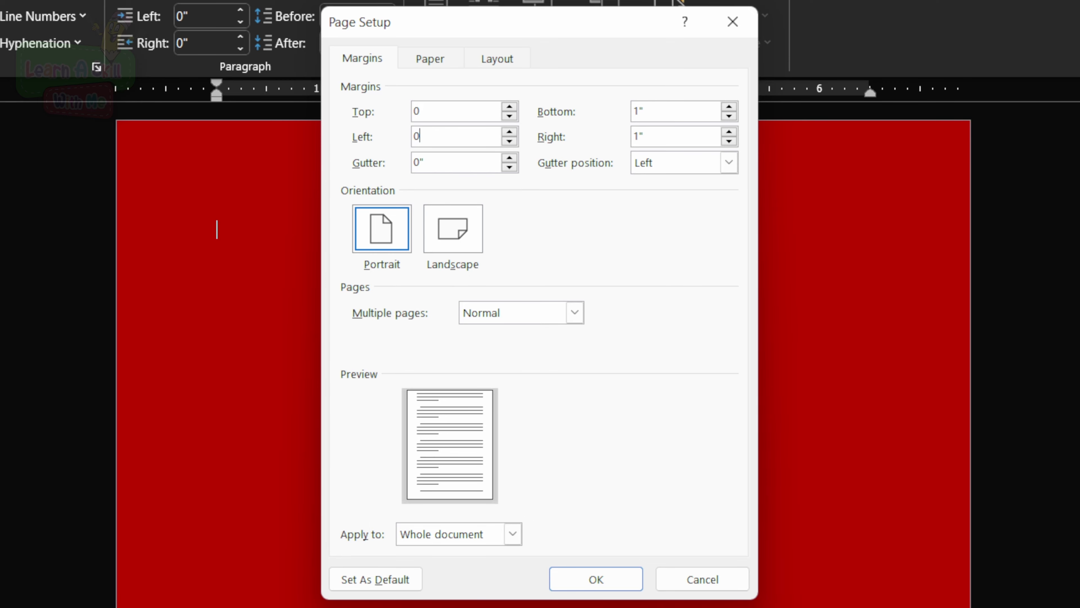
pyautogui.write('0')
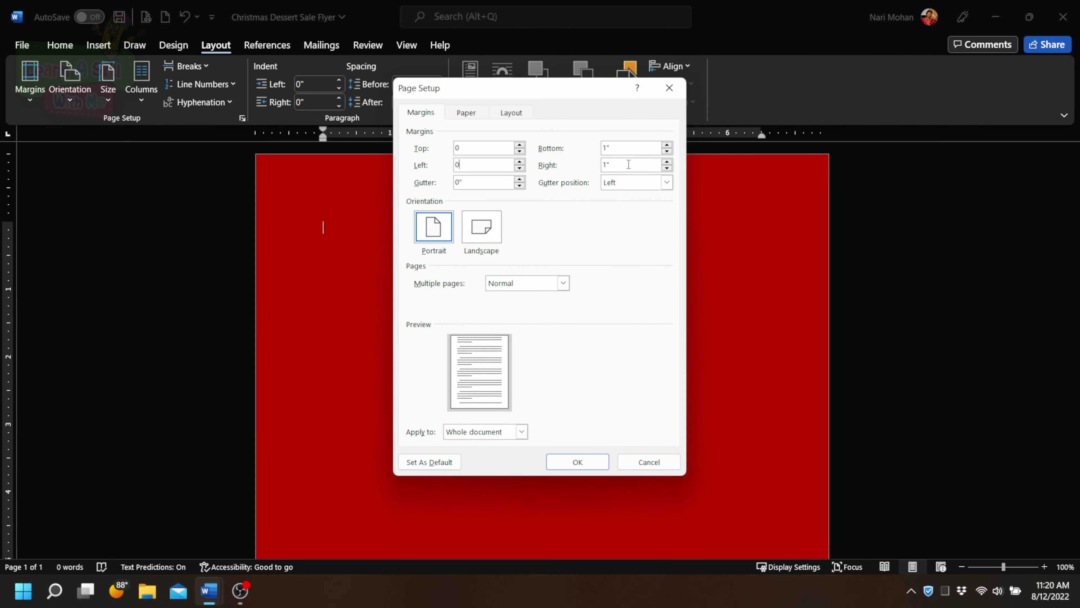
pyautogui.hotkey('shift', 'Tab')
pyautogui.write('0')
pyautogui.press('Tab')
pyautogui.press('Tab')
pyautogui.write('0')
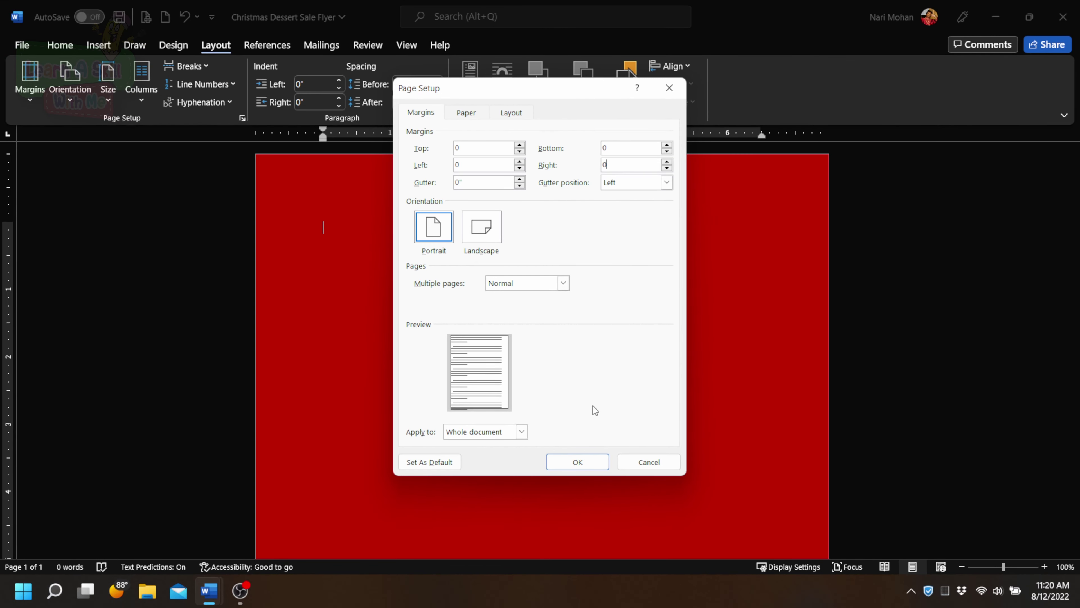
pyautogui.click(590, 462)
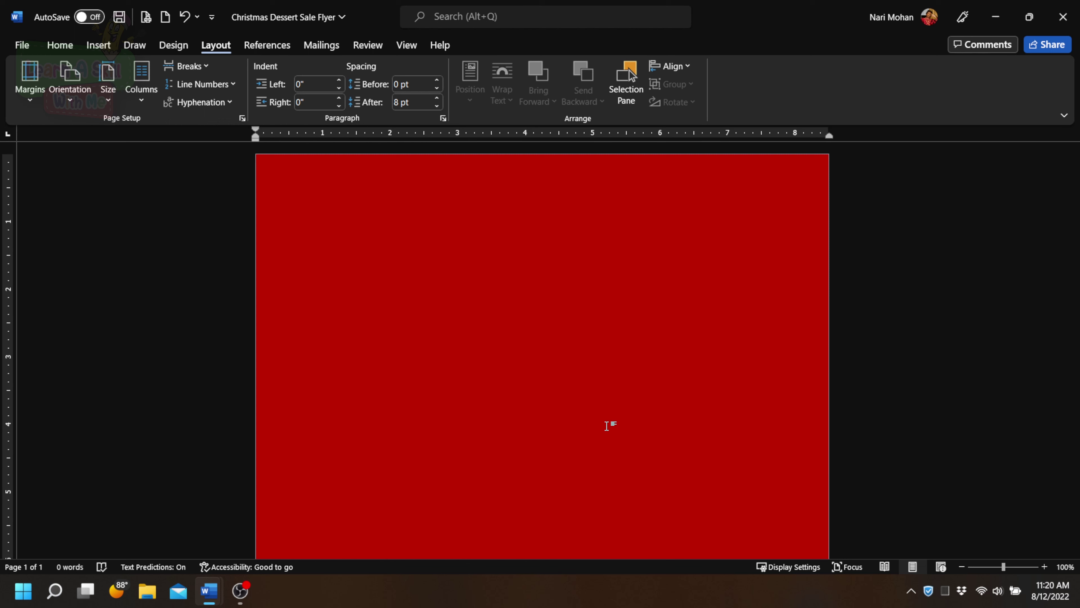
# Draw an oval shape on the upper half of the red page
pyautogui.click(98, 45)
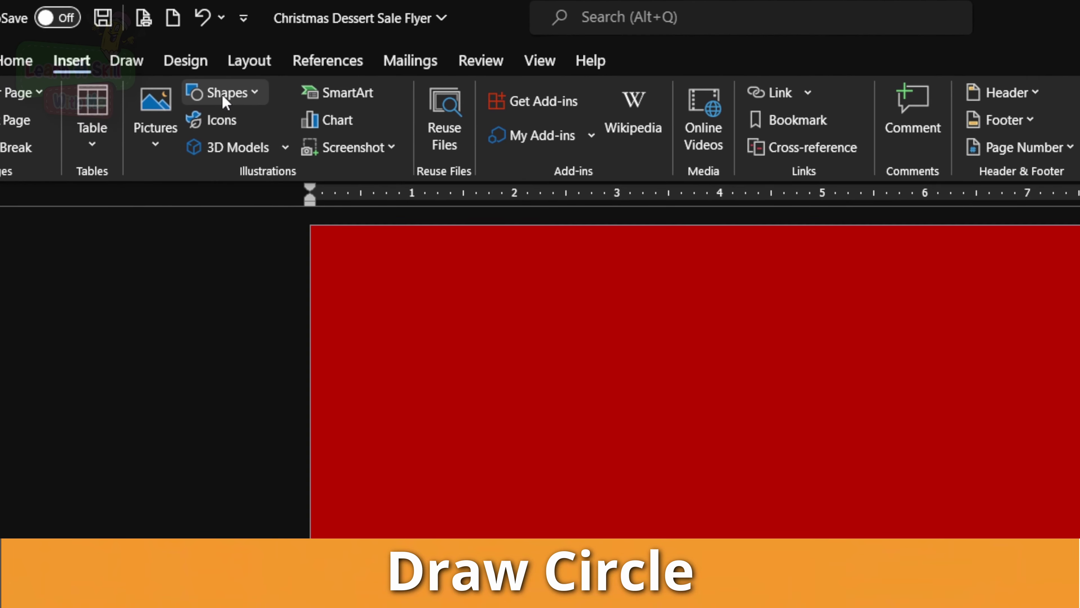
pyautogui.click(224, 102)
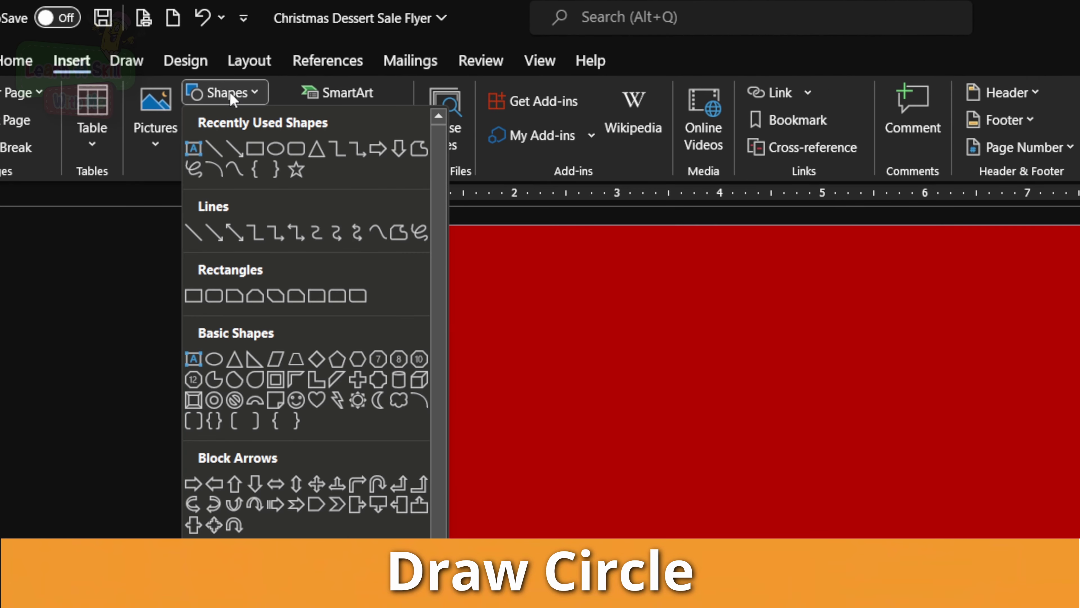
pyautogui.click(274, 155)
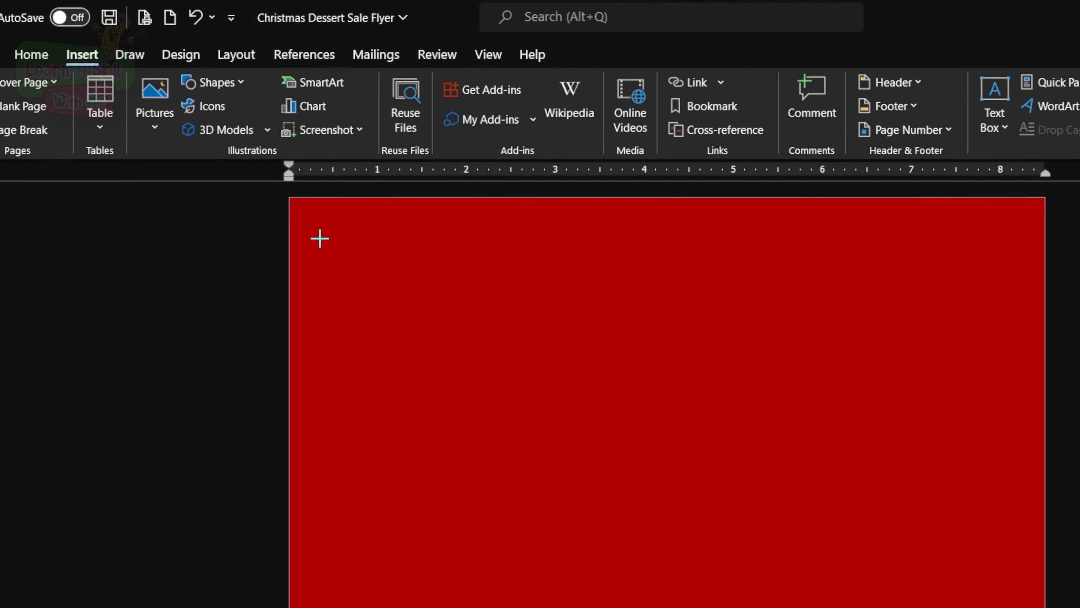
pyautogui.moveTo(546, 293); pyautogui.dragTo(723, 515)
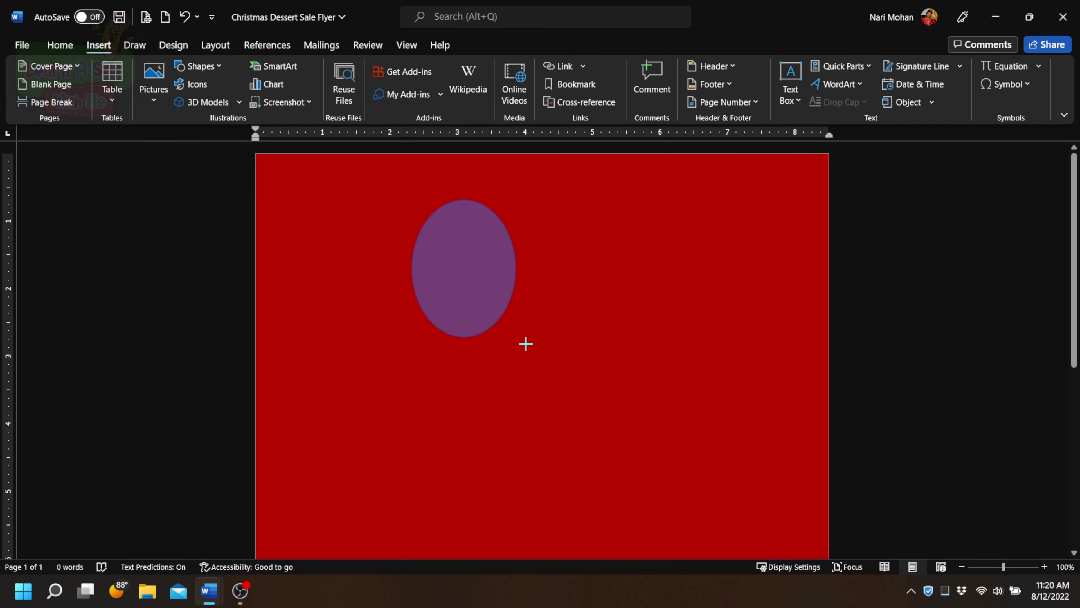
pyautogui.moveTo(526, 344); pyautogui.dragTo(687, 467)
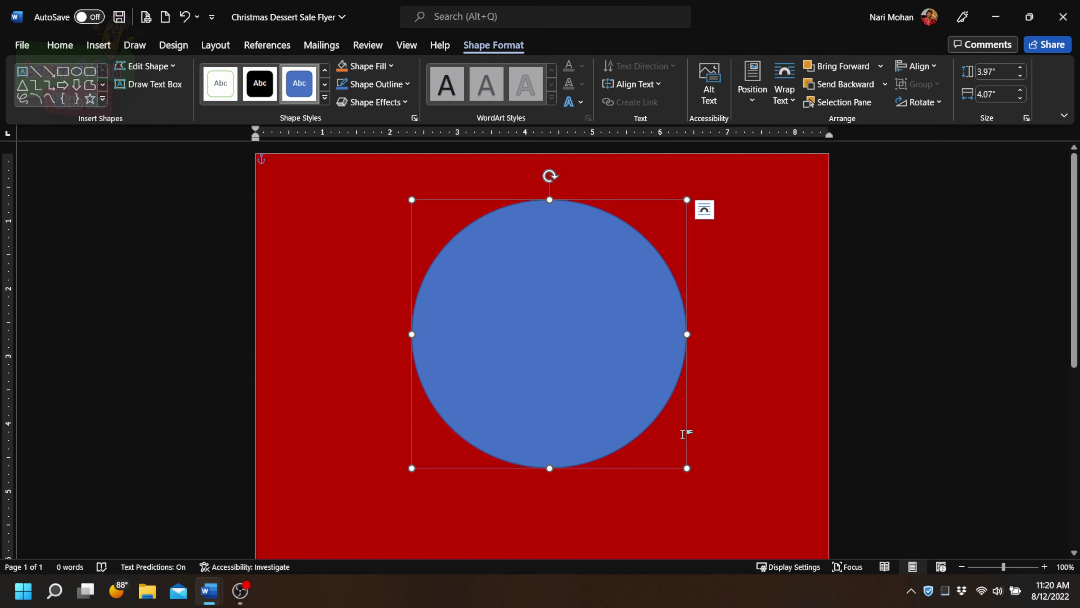
# Resize the circle to 4" height and 4" width and move it slightly higher
pyautogui.click(997, 71)
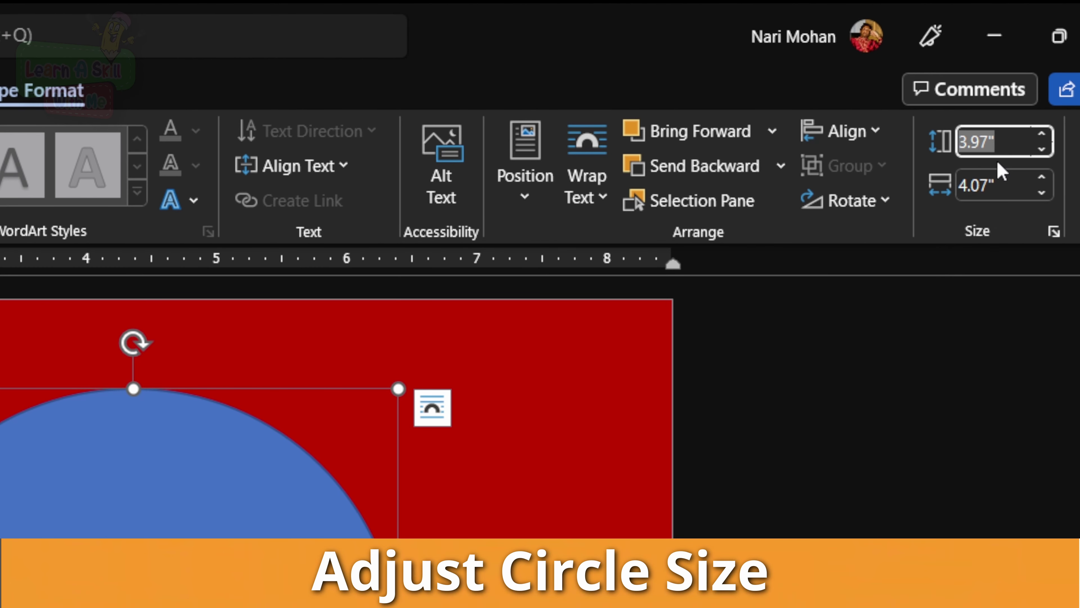
pyautogui.write('4')
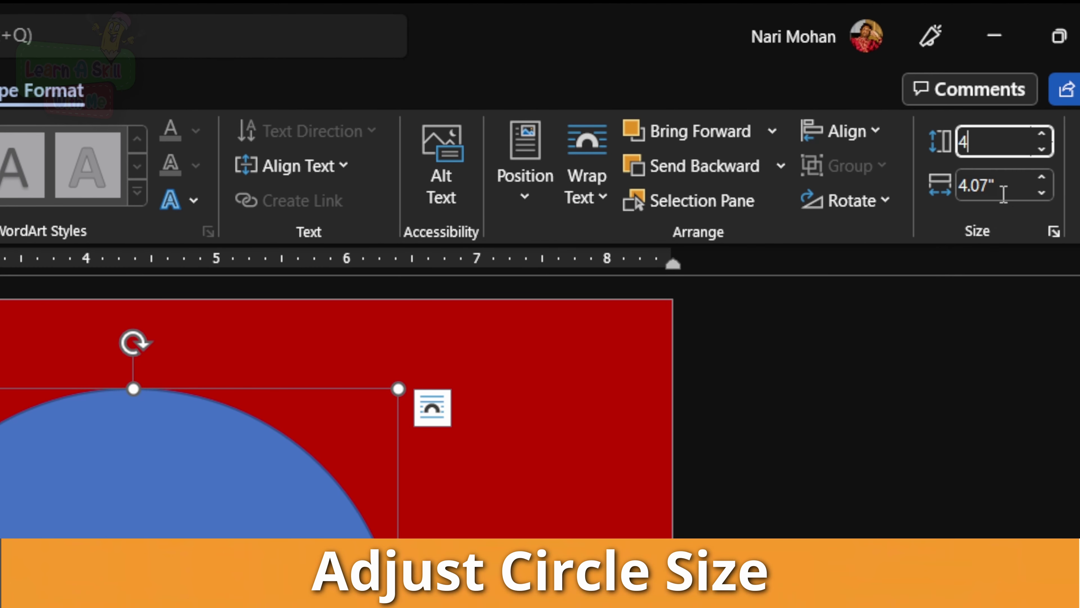
pyautogui.press('Return')
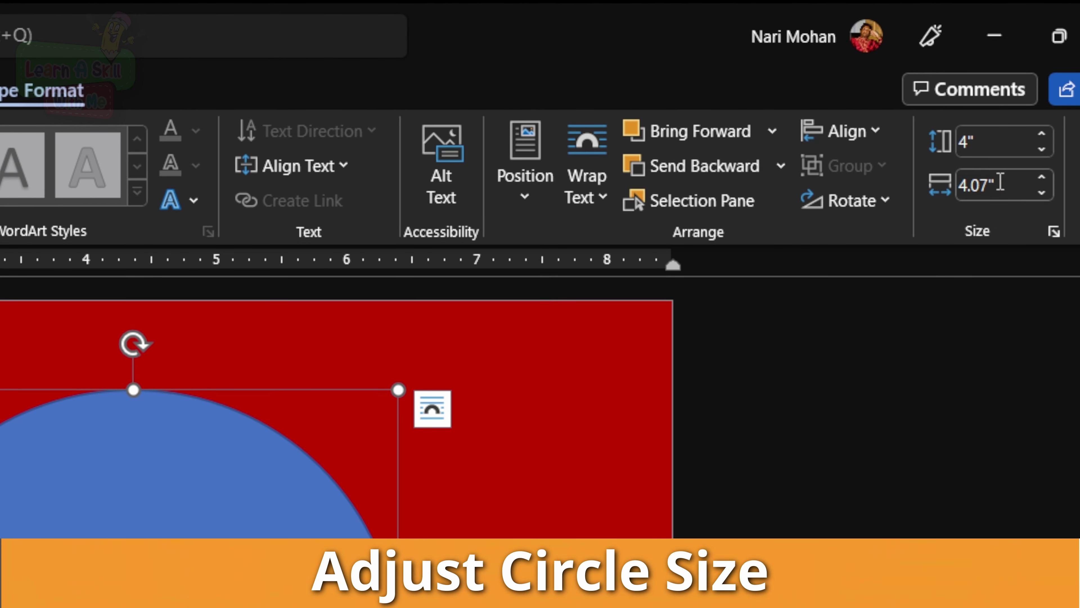
pyautogui.click(961, 179)
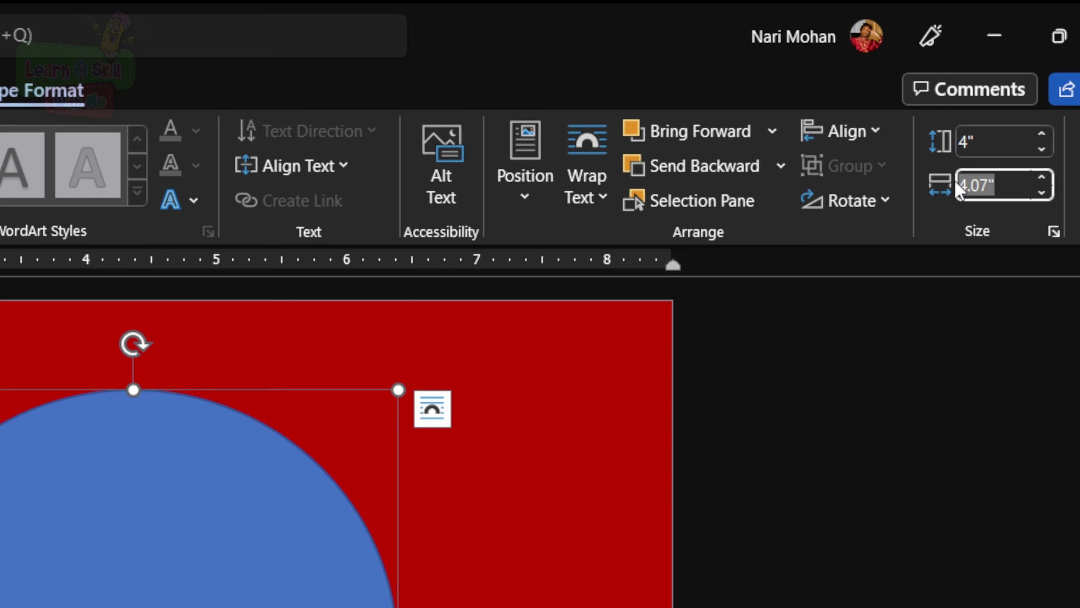
pyautogui.write('4')
pyautogui.press('Return')
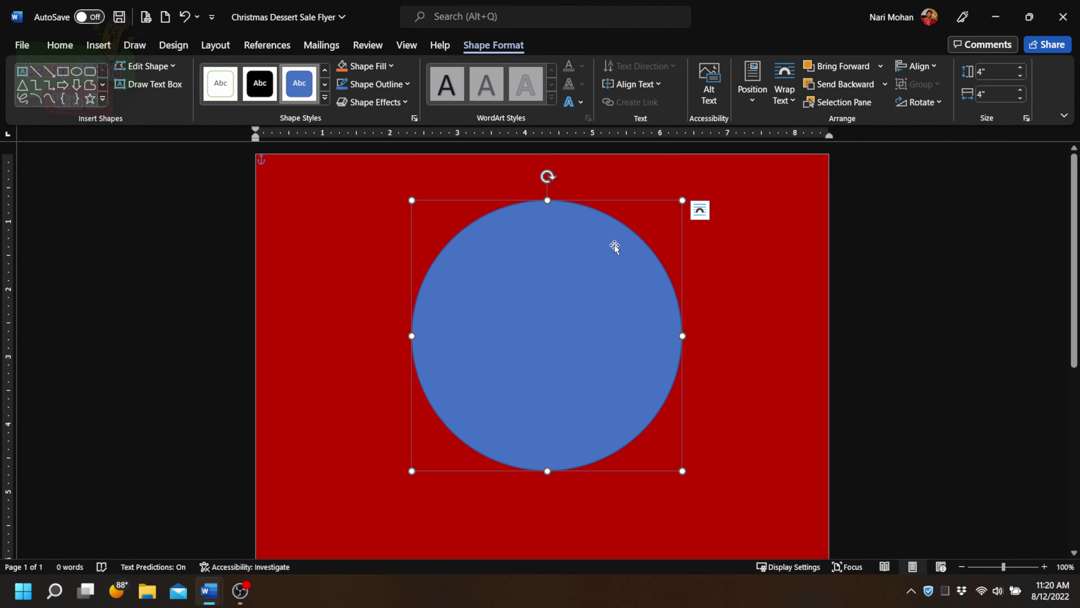
pyautogui.moveTo(576, 322); pyautogui.dragTo(579, 299)
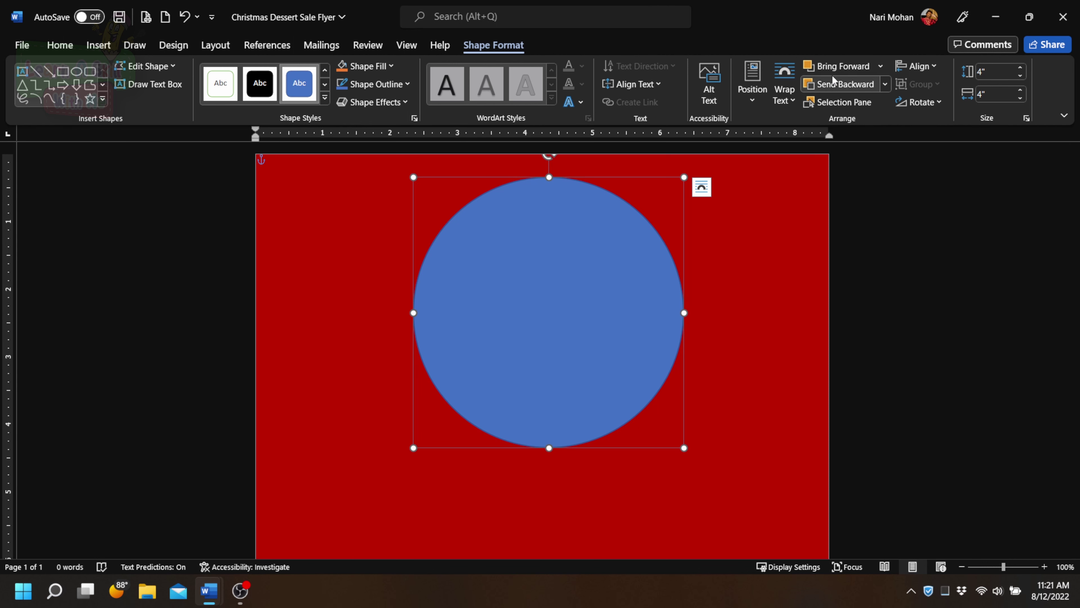
# Center the circle horizontally on the page with Align Center
pyautogui.click(916, 66)
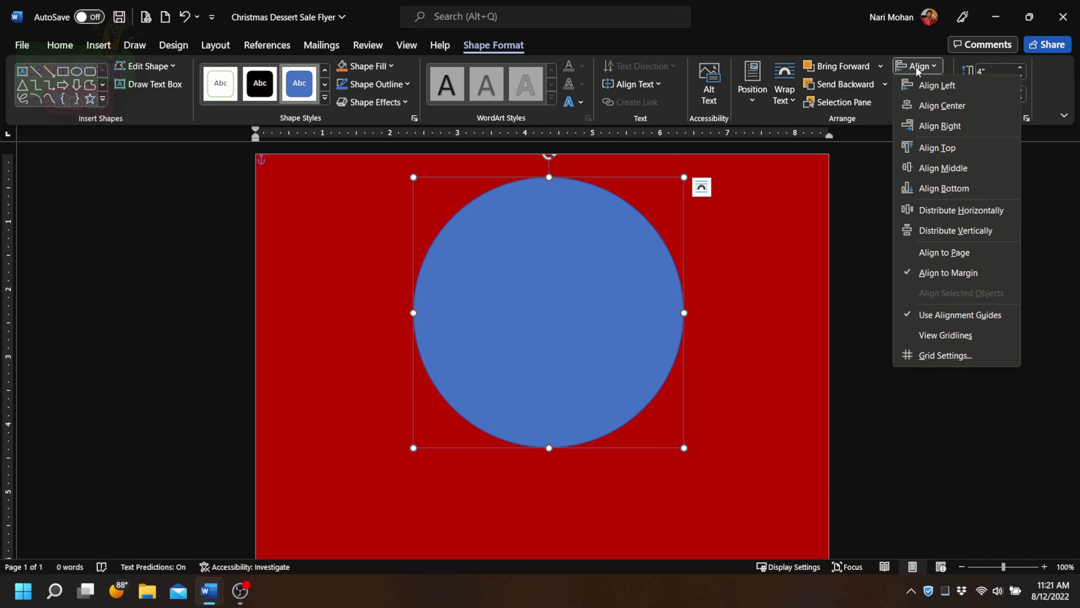
pyautogui.click(925, 106)
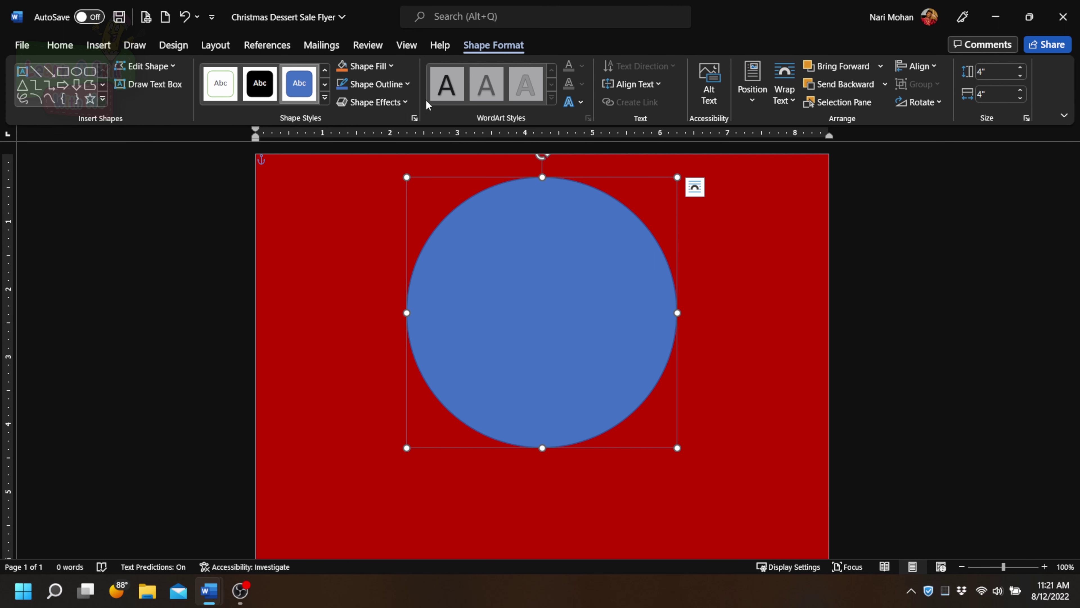
pyautogui.click(385, 69)
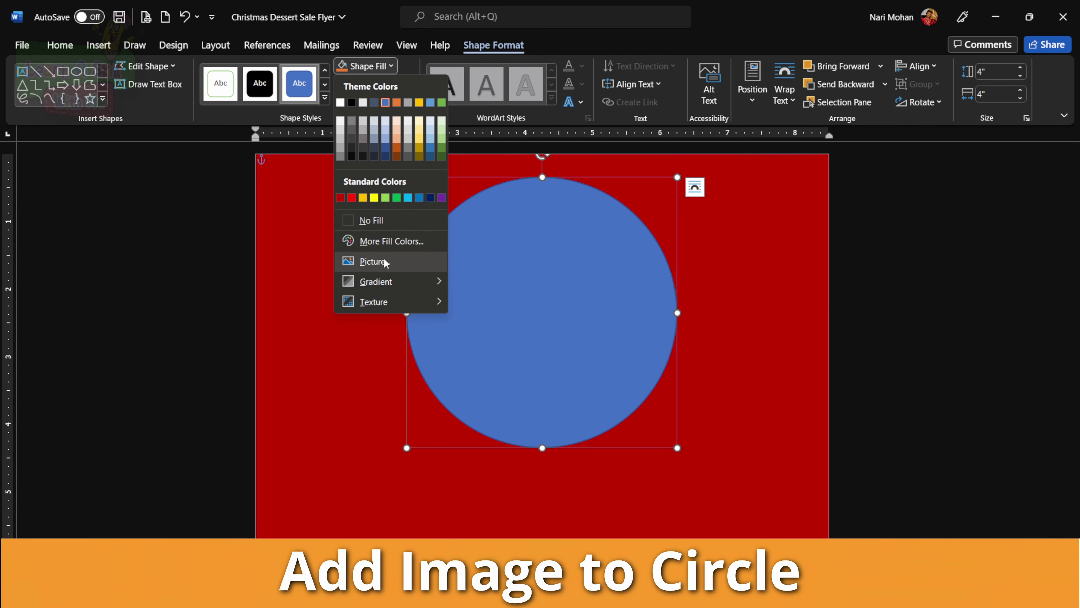
# Fill the circle with the '1 Christmas Tree' photo from the Desktop Flyer folder
pyautogui.click(372, 261)
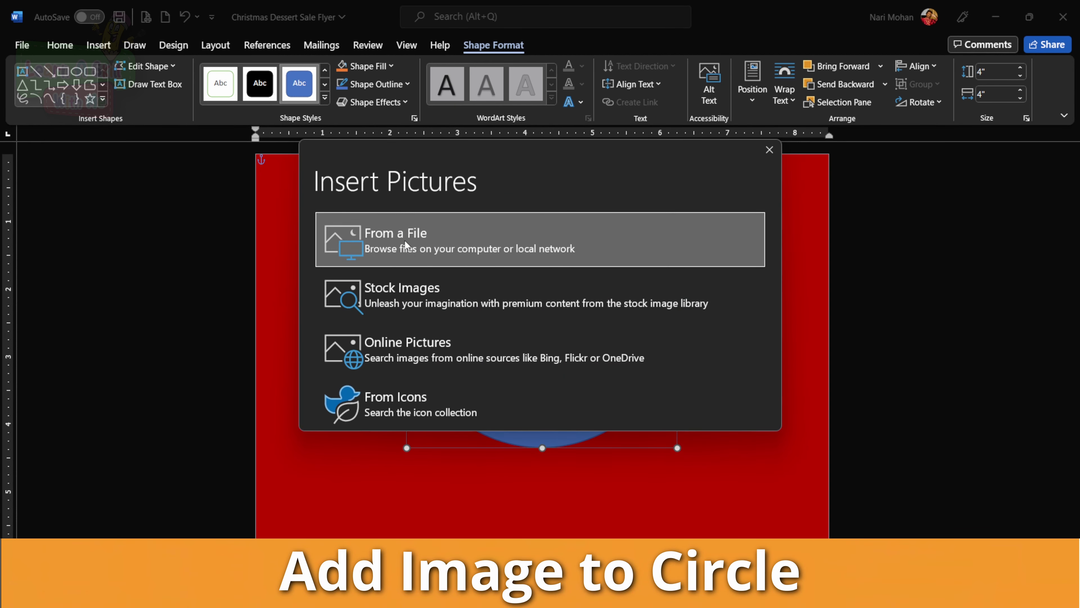
pyautogui.click(405, 240)
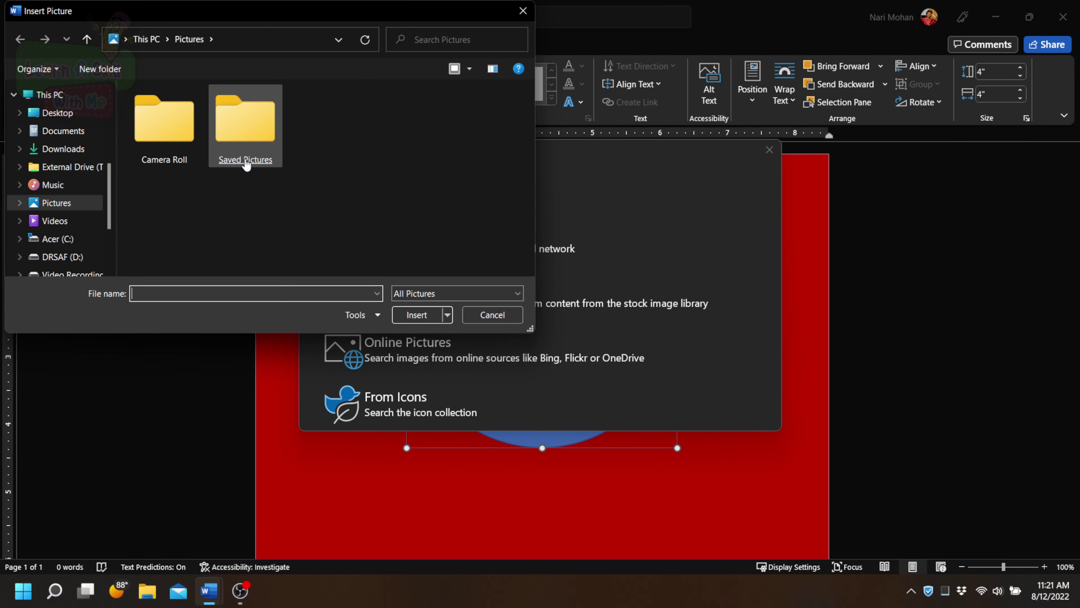
pyautogui.moveTo(112, 192); pyautogui.dragTo(111, 113)
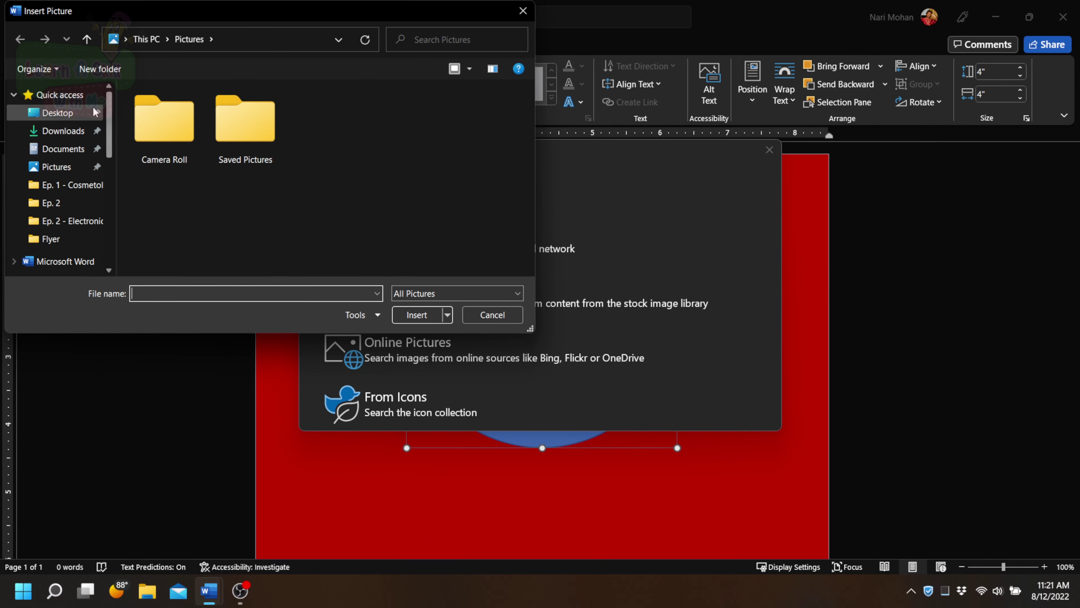
pyautogui.click(79, 119)
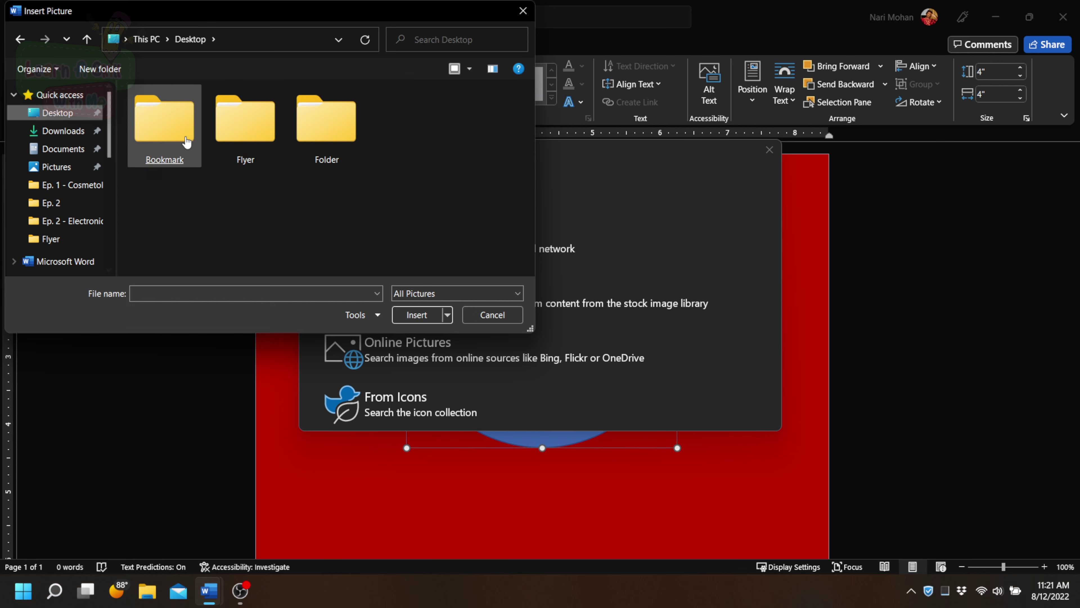
pyautogui.doubleClick(141, 121)
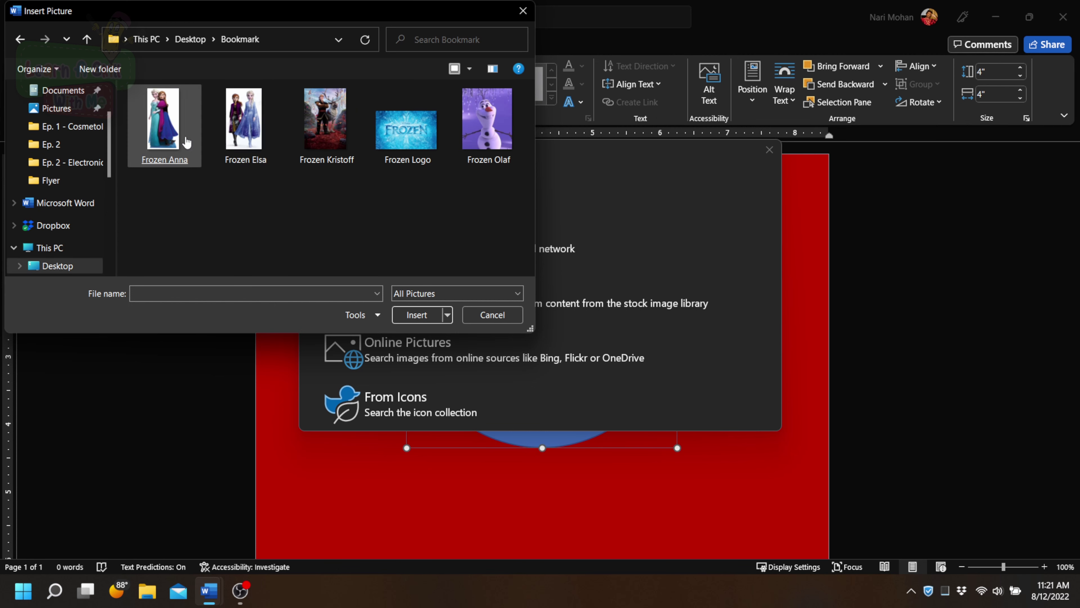
pyautogui.click(86, 39)
pyautogui.doubleClick(234, 127)
pyautogui.click(231, 129)
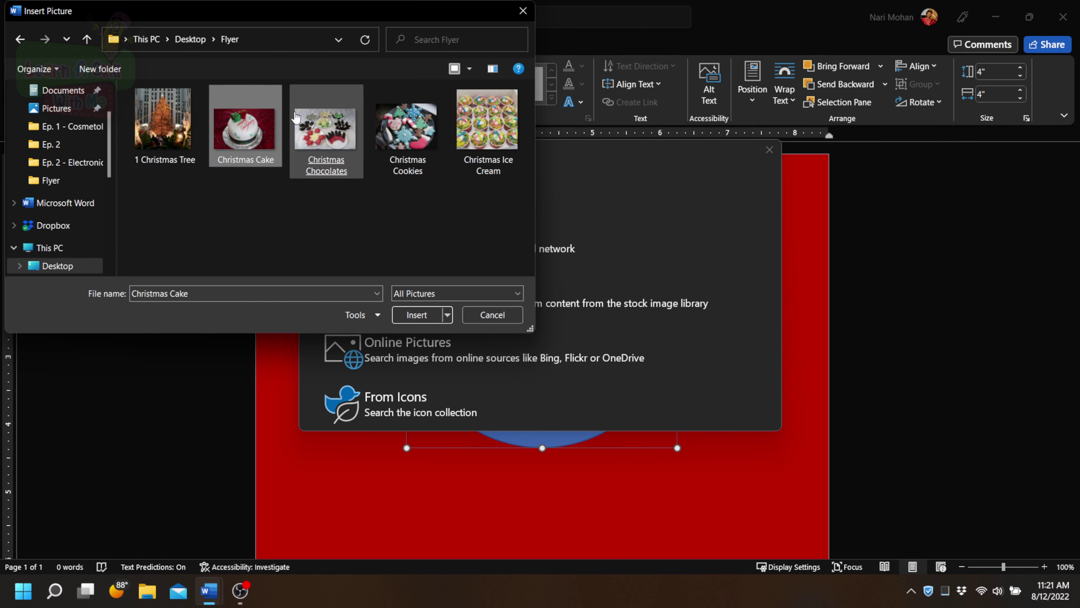
pyautogui.doubleClick(178, 124)
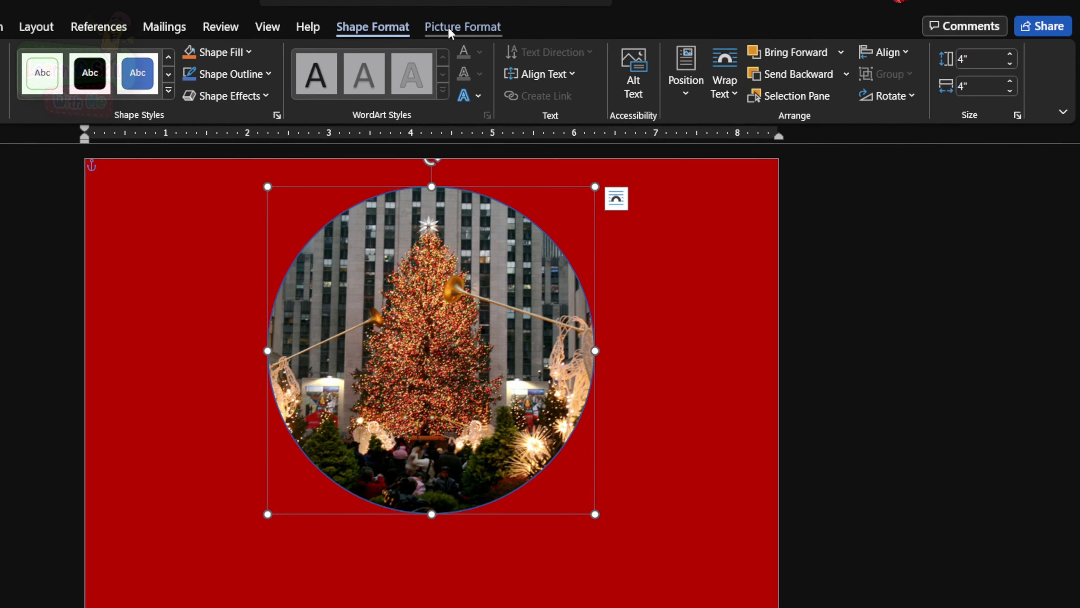
# Crop the photo to Fill and reposition it so the lit tree is centred
pyautogui.click(450, 33)
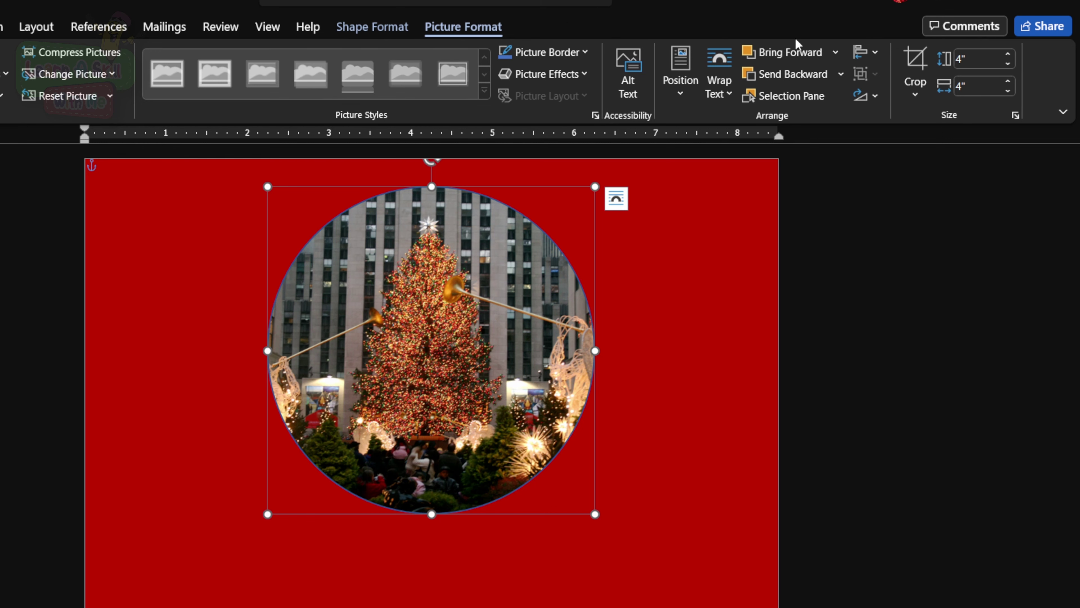
pyautogui.click(916, 97)
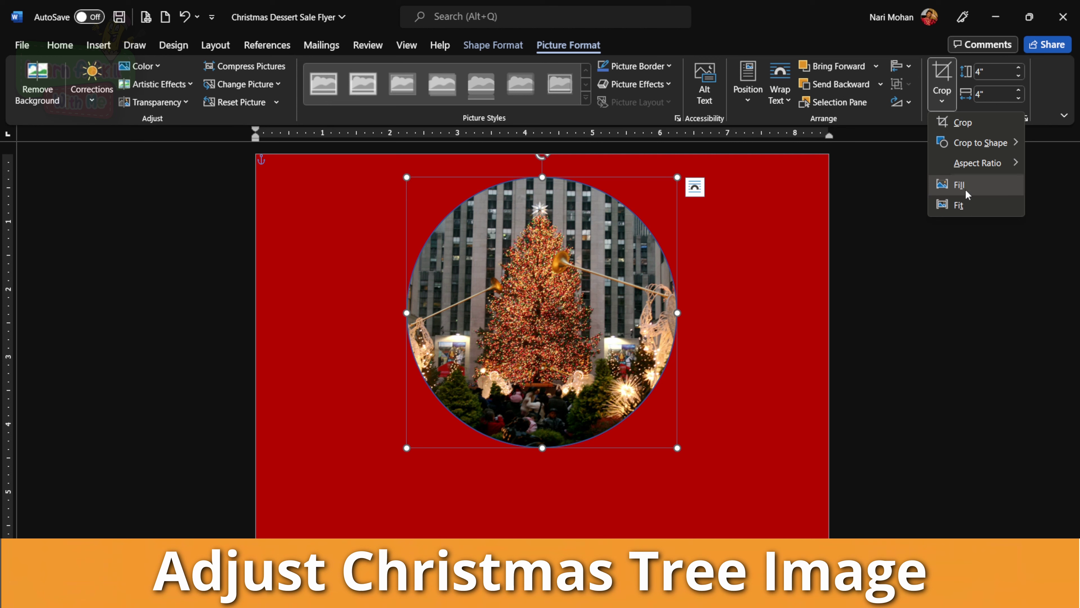
pyautogui.click(960, 185)
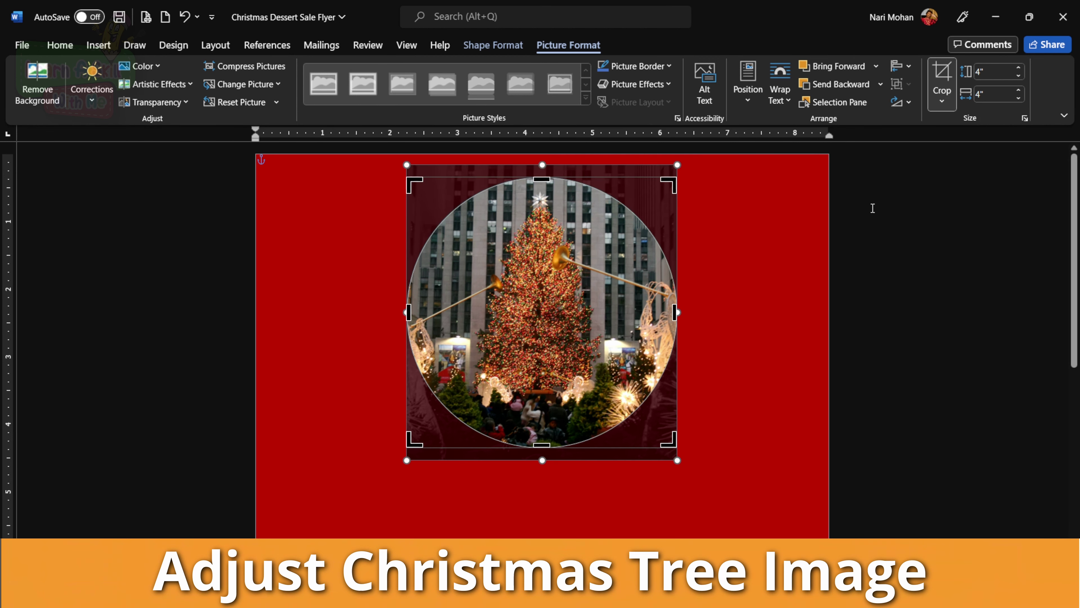
pyautogui.moveTo(413, 456); pyautogui.dragTo(385, 480)
pyautogui.moveTo(677, 163); pyautogui.dragTo(693, 157)
pyautogui.moveTo(614, 342); pyautogui.dragTo(634, 338)
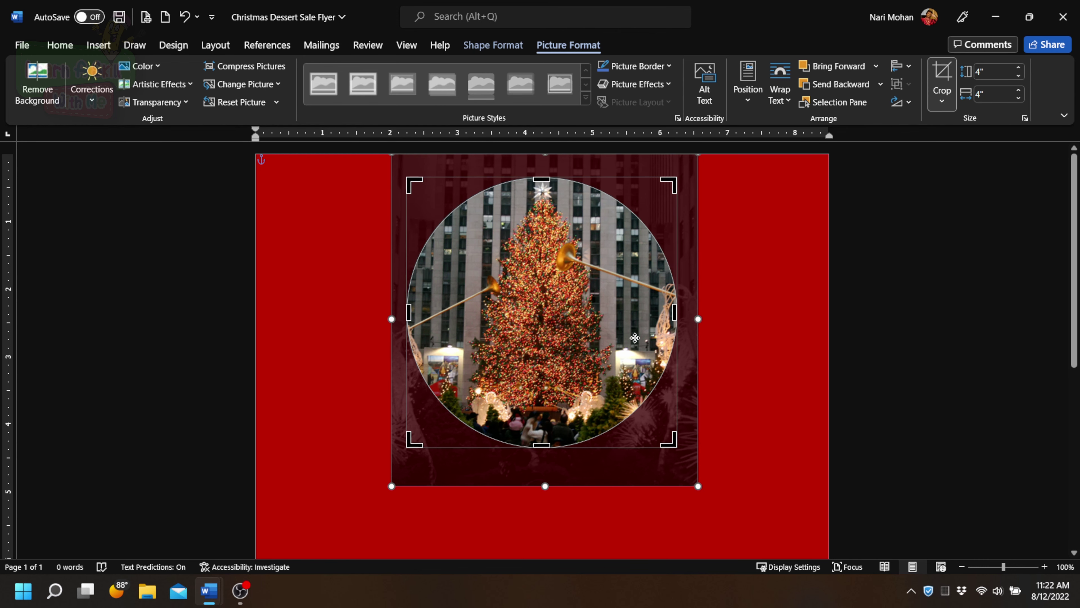
pyautogui.press('Escape')
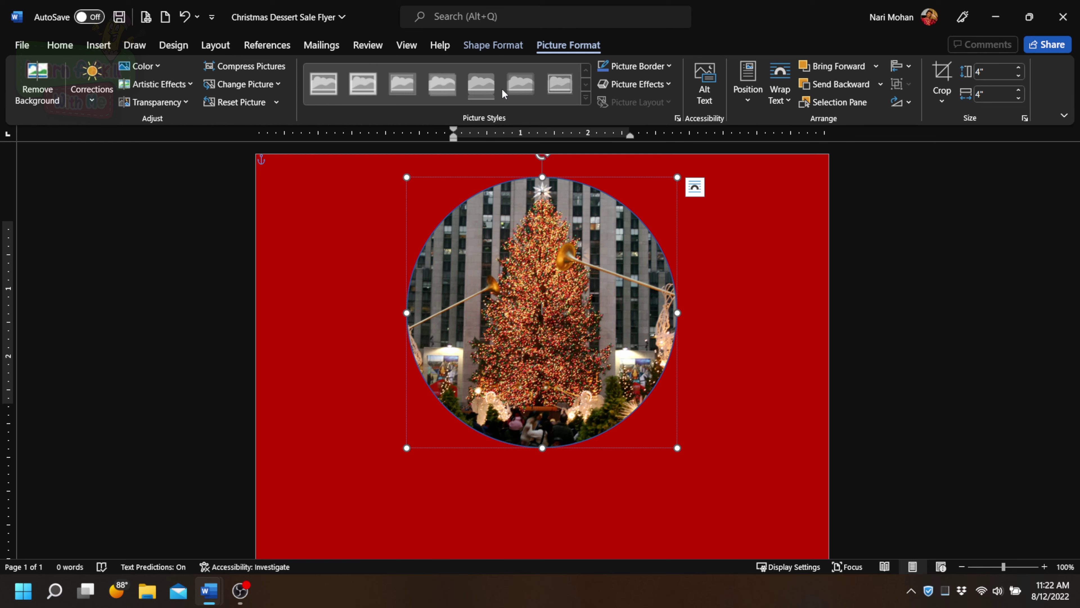
pyautogui.click(503, 47)
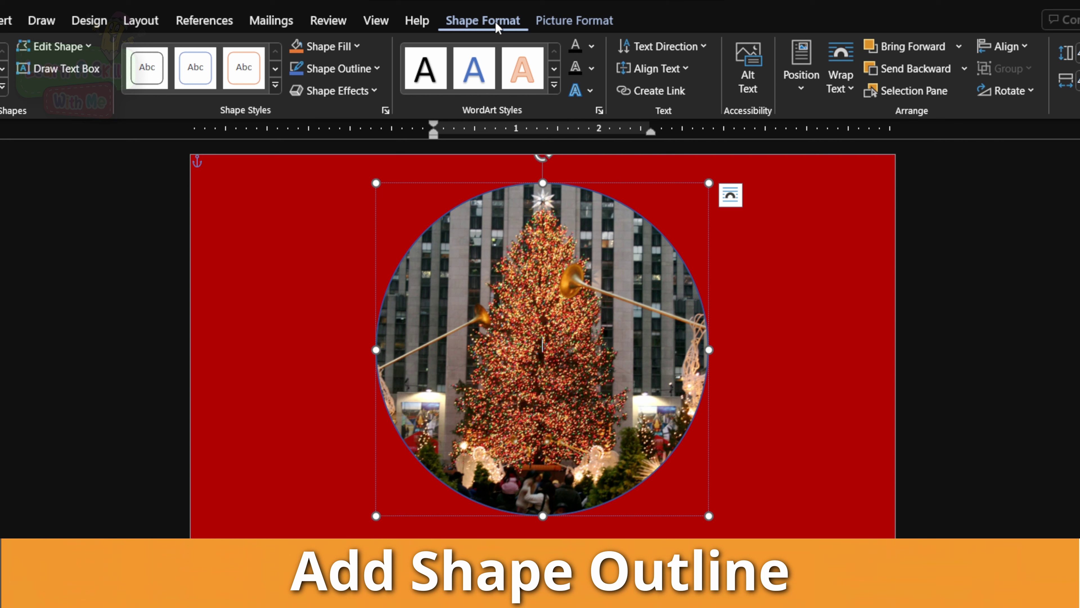
# Give the circle a green 6 pt outline
pyautogui.click(368, 69)
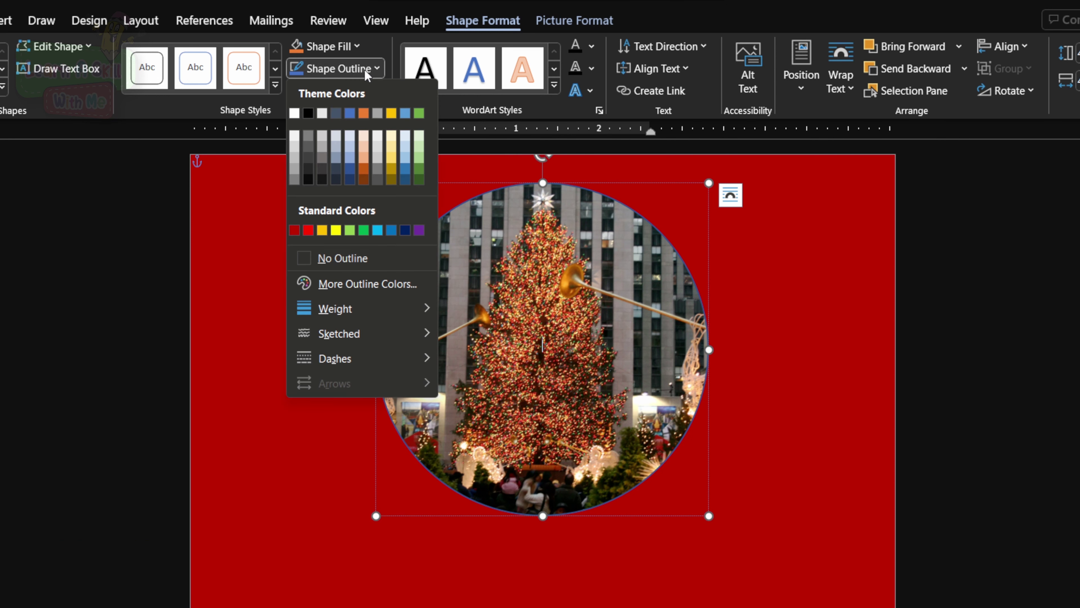
pyautogui.click(363, 230)
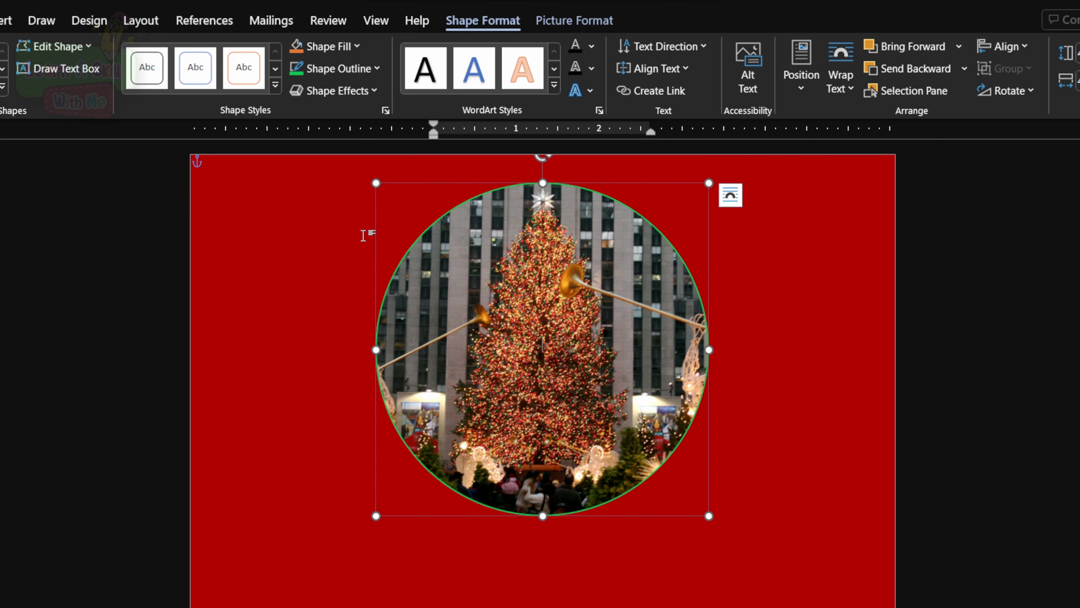
pyautogui.click(362, 68)
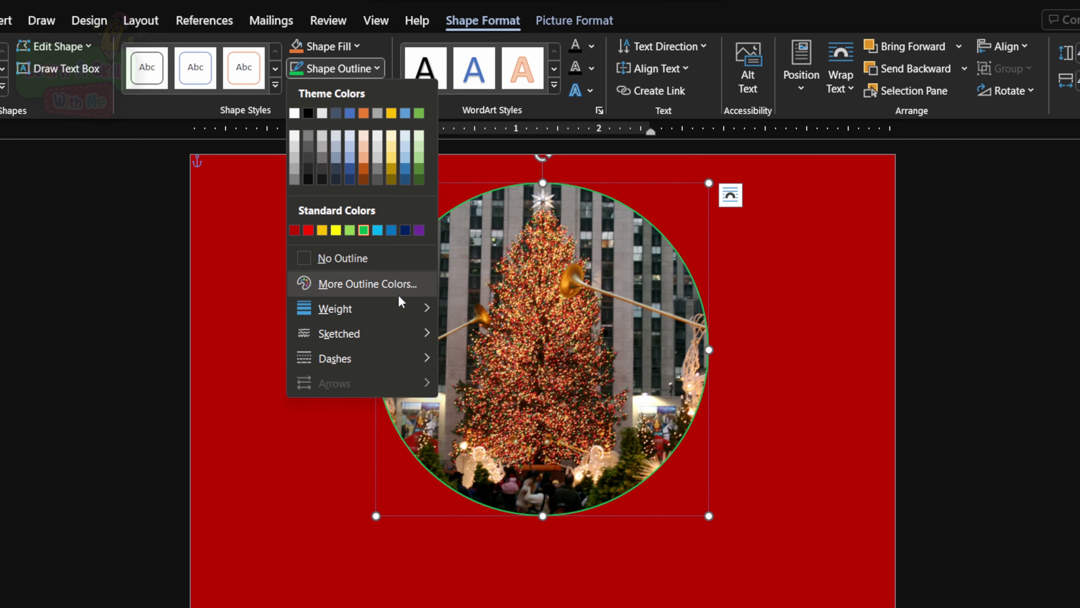
pyautogui.moveTo(407, 304)
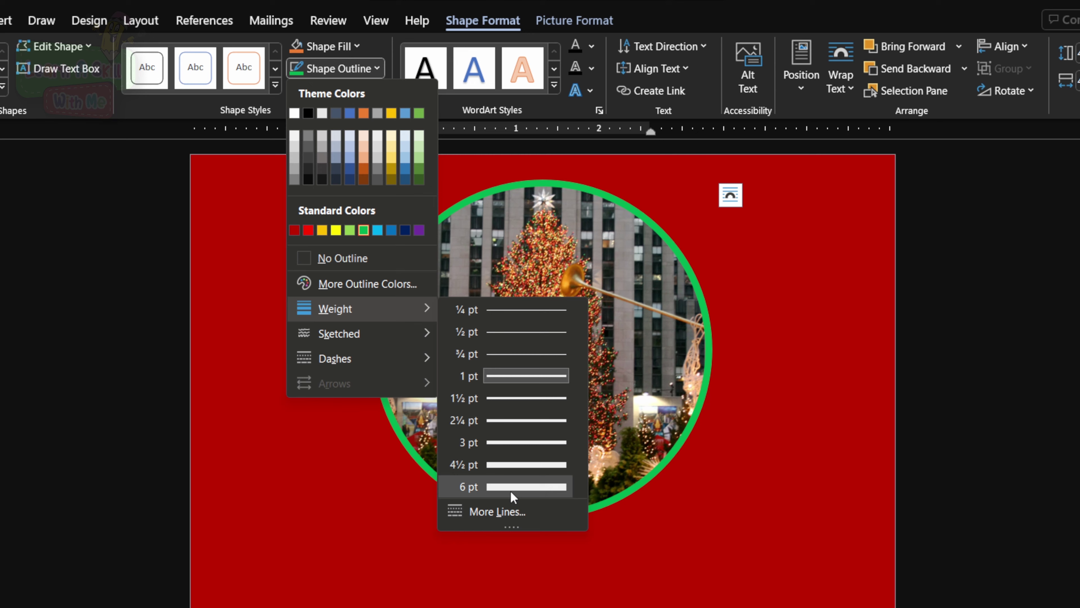
pyautogui.click(510, 491)
# Add a Round bevel and a green glow effect to the circle
pyautogui.click(371, 96)
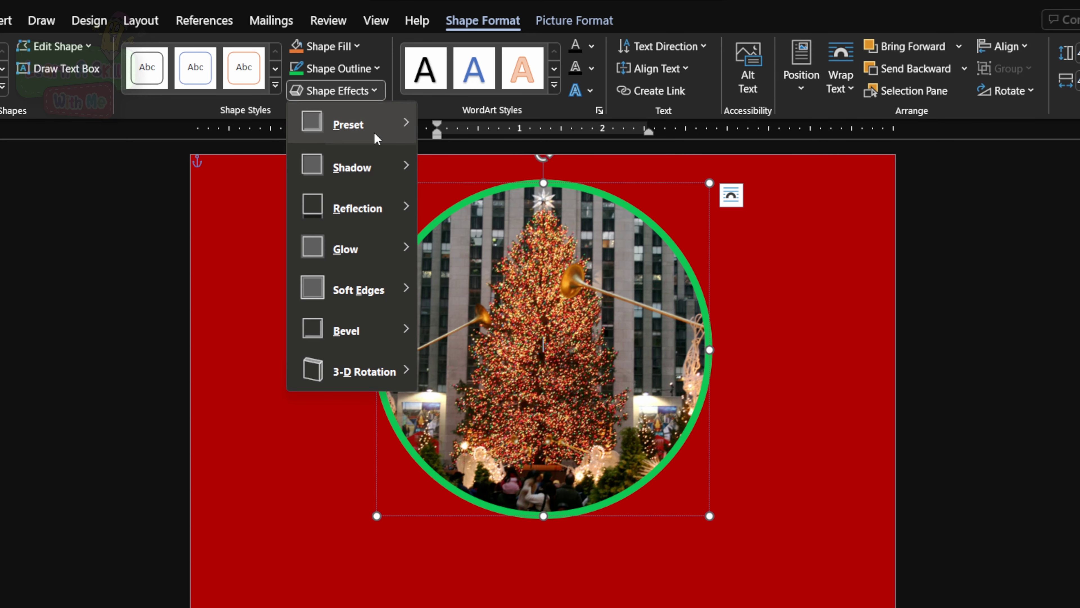
pyautogui.moveTo(362, 331)
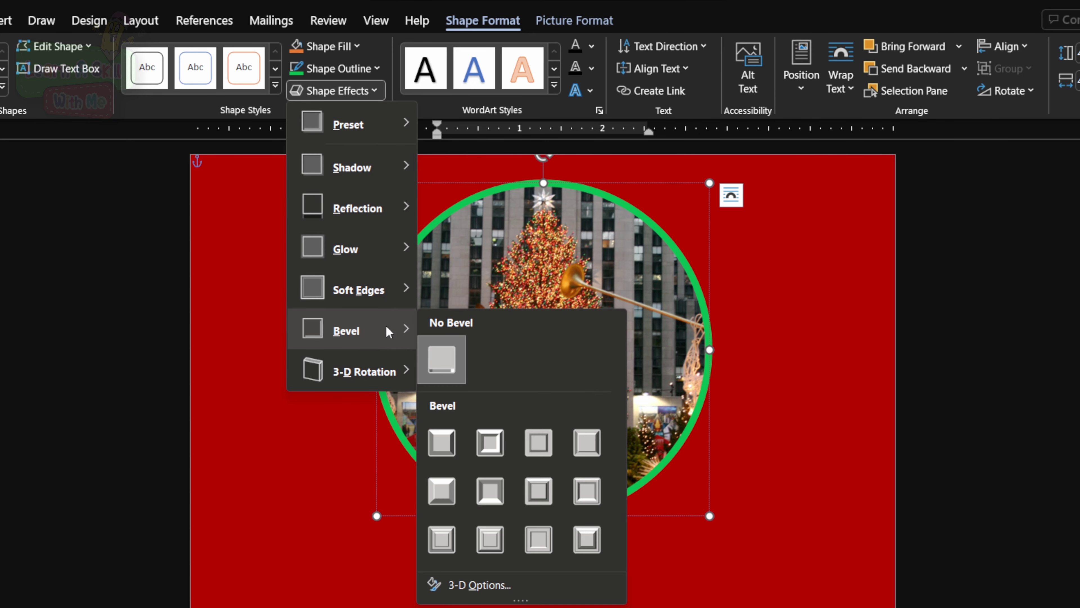
pyautogui.click(438, 438)
pyautogui.click(343, 90)
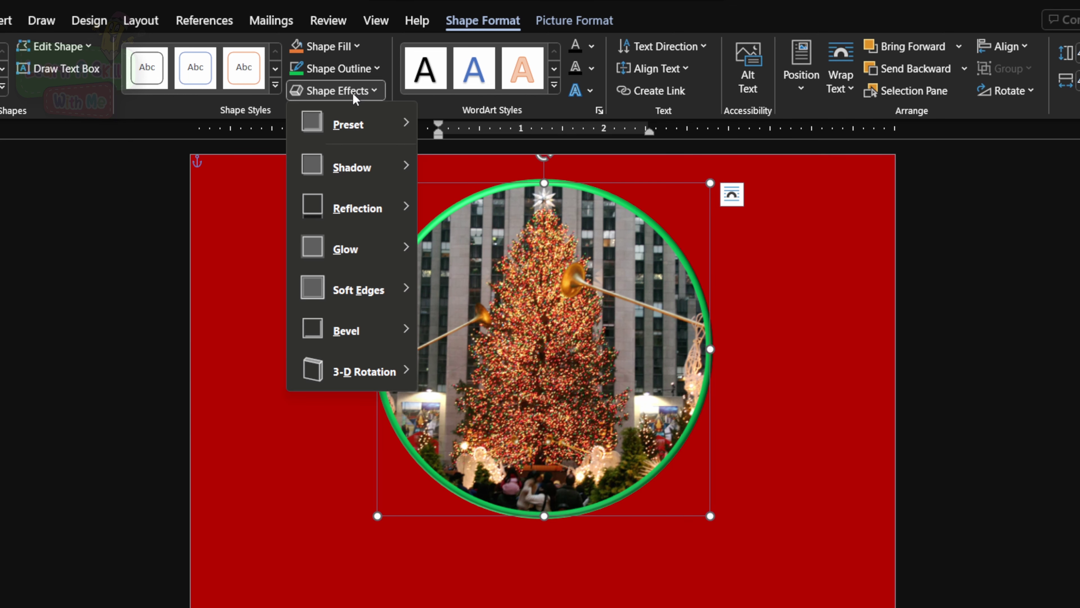
pyautogui.moveTo(366, 256)
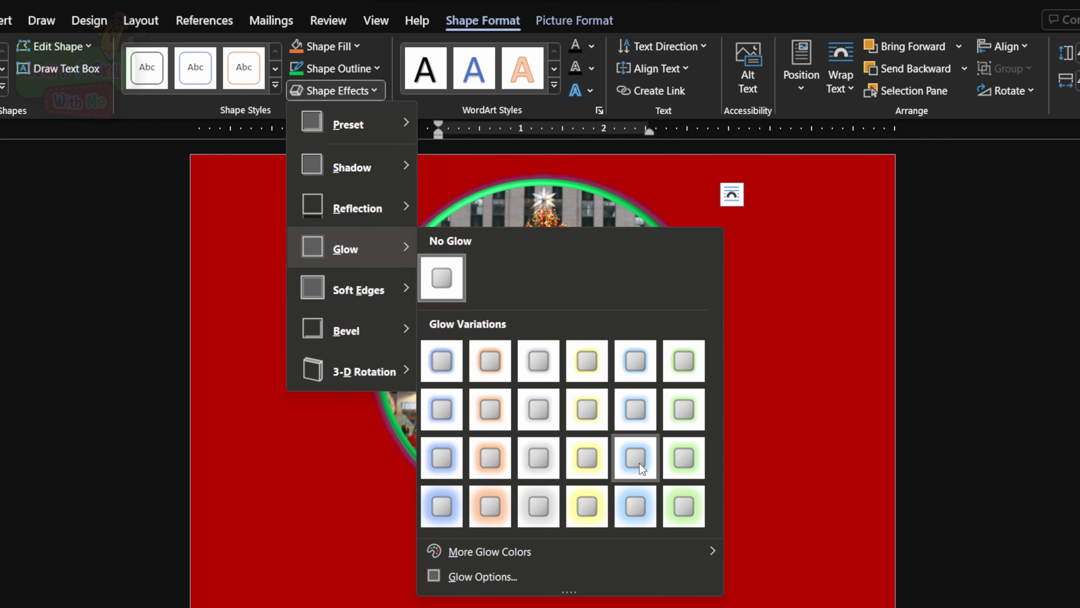
pyautogui.click(674, 498)
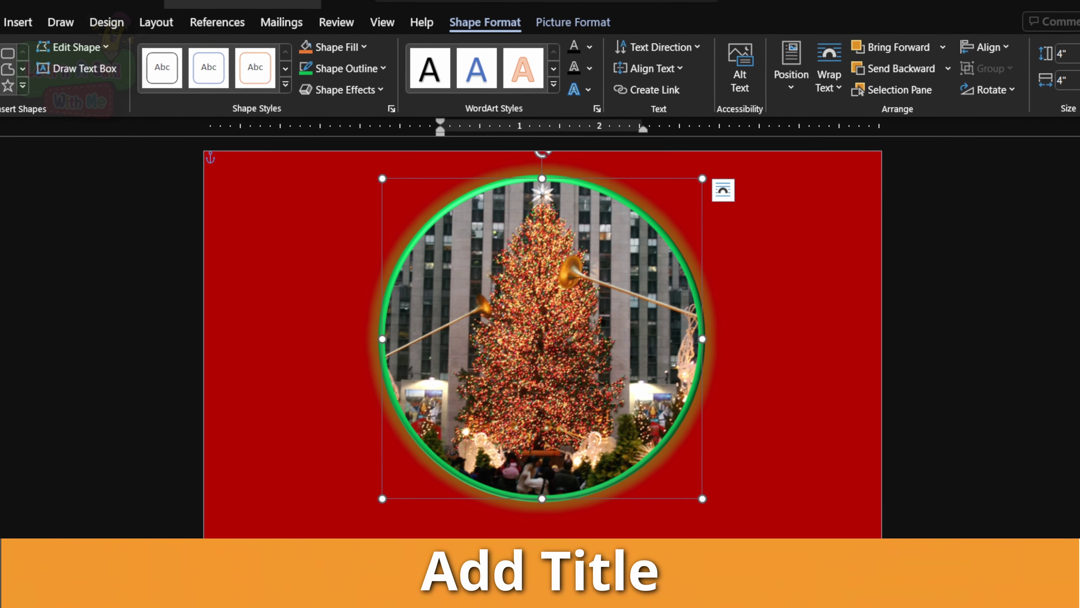
# Draw a text box below the tree circle
pyautogui.click(19, 23)
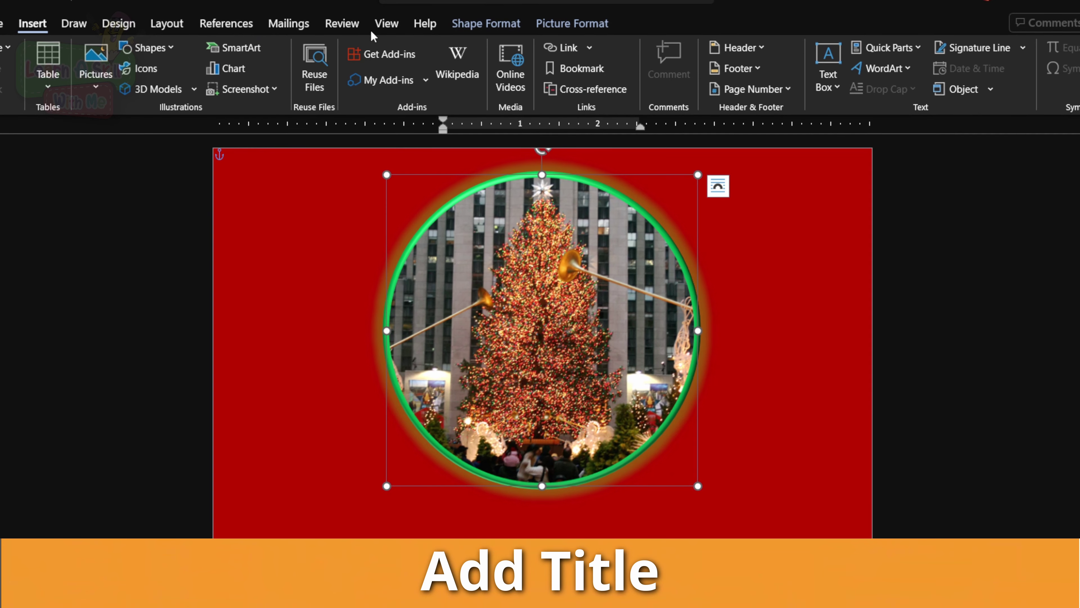
pyautogui.click(823, 92)
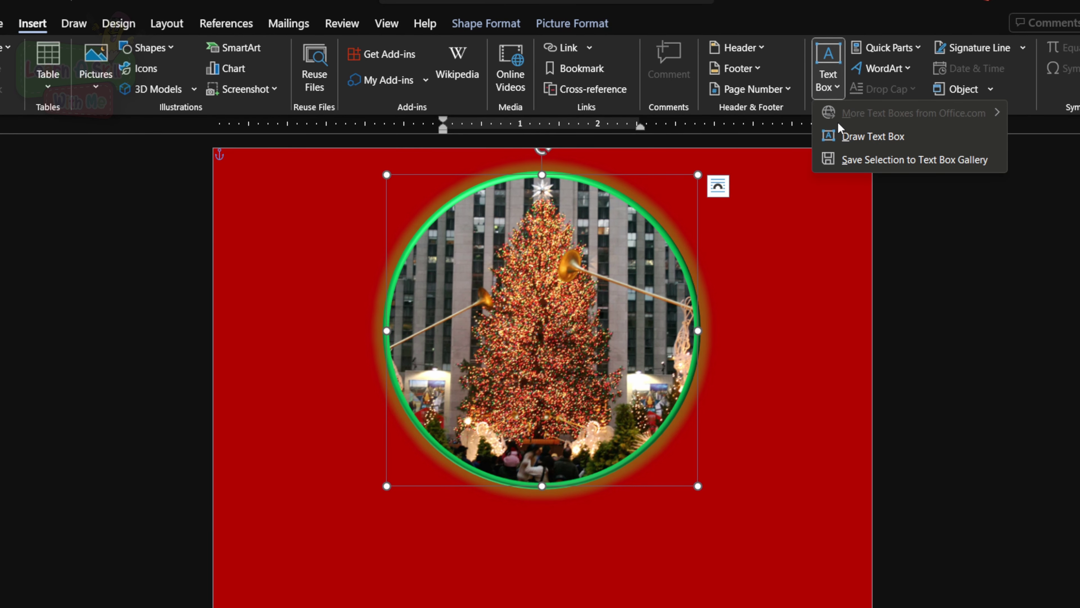
pyautogui.click(870, 137)
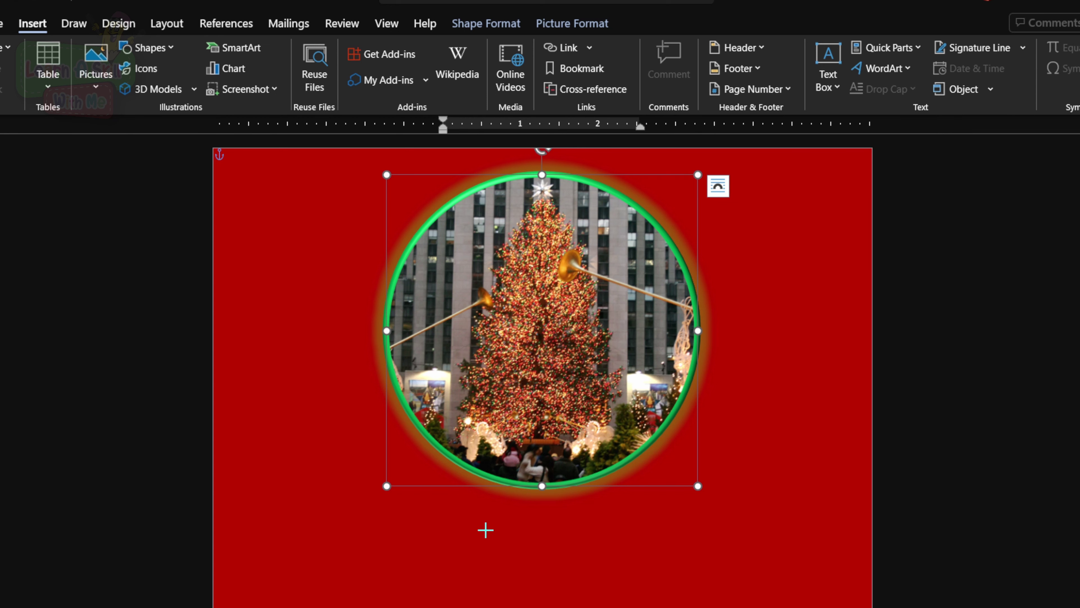
pyautogui.moveTo(384, 526); pyautogui.dragTo(655, 596)
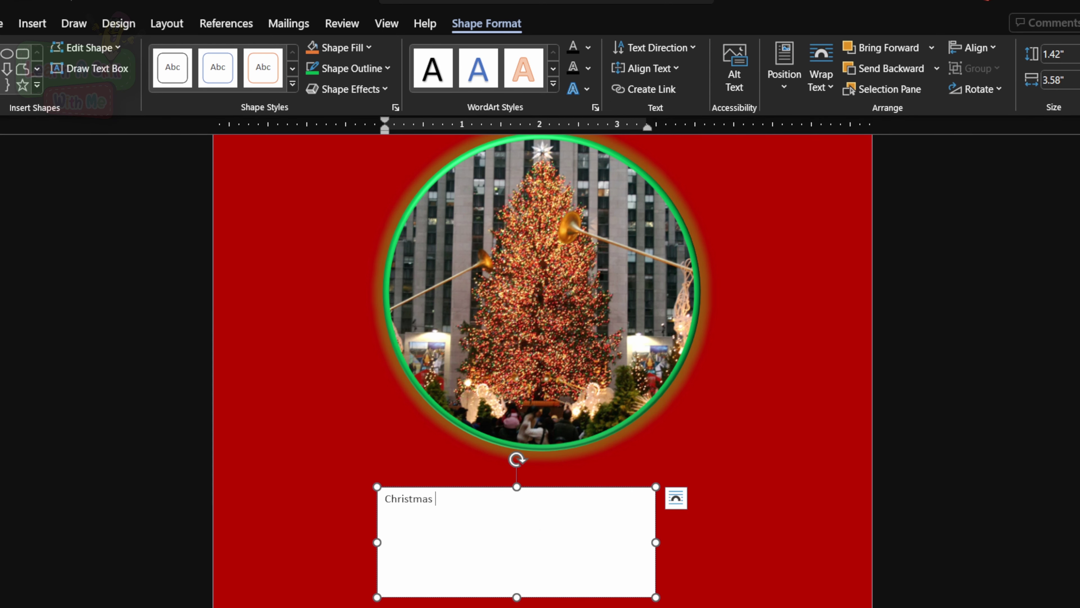
# Type 'Christmas Dessert Sale' in the box with 'Sale' on its own line
pyautogui.write('Christmas Dessert Sale')
pyautogui.hotkey('ctrl', 'a')
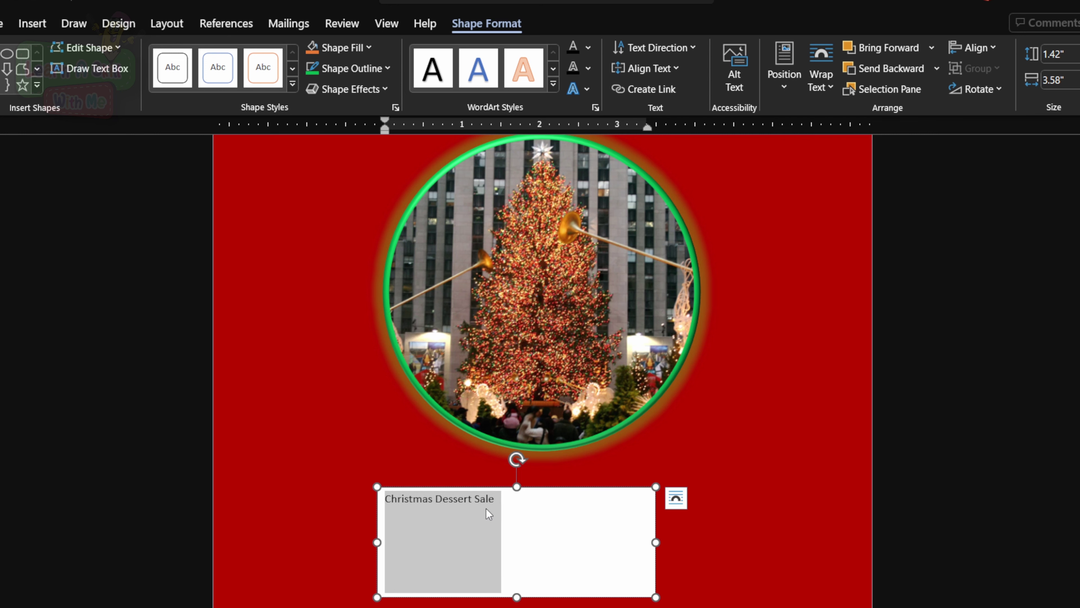
pyautogui.click(476, 500)
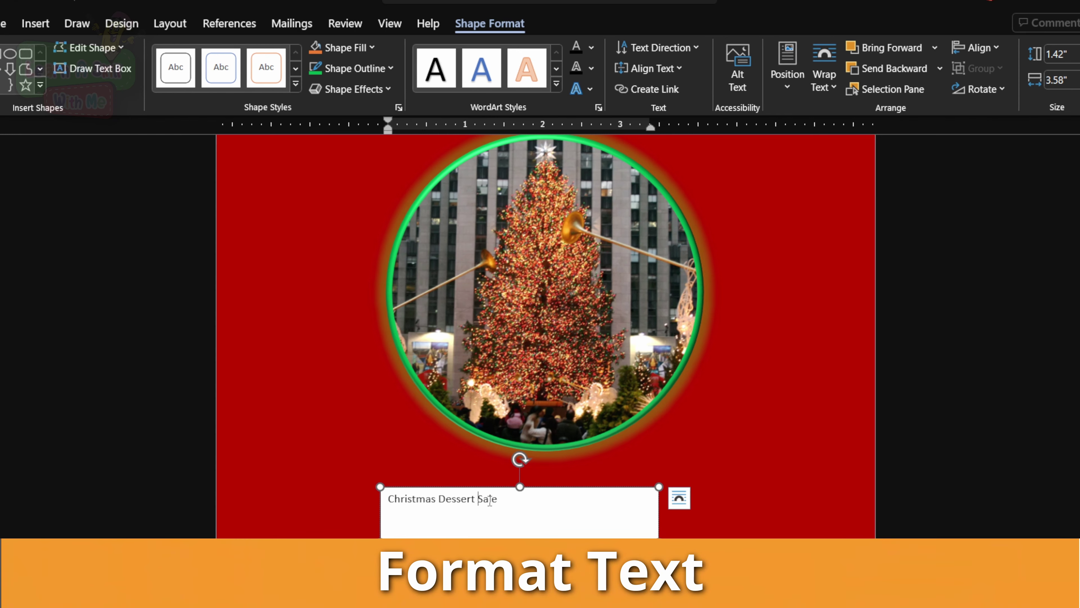
pyautogui.press('BackSpace')
pyautogui.press('Return')
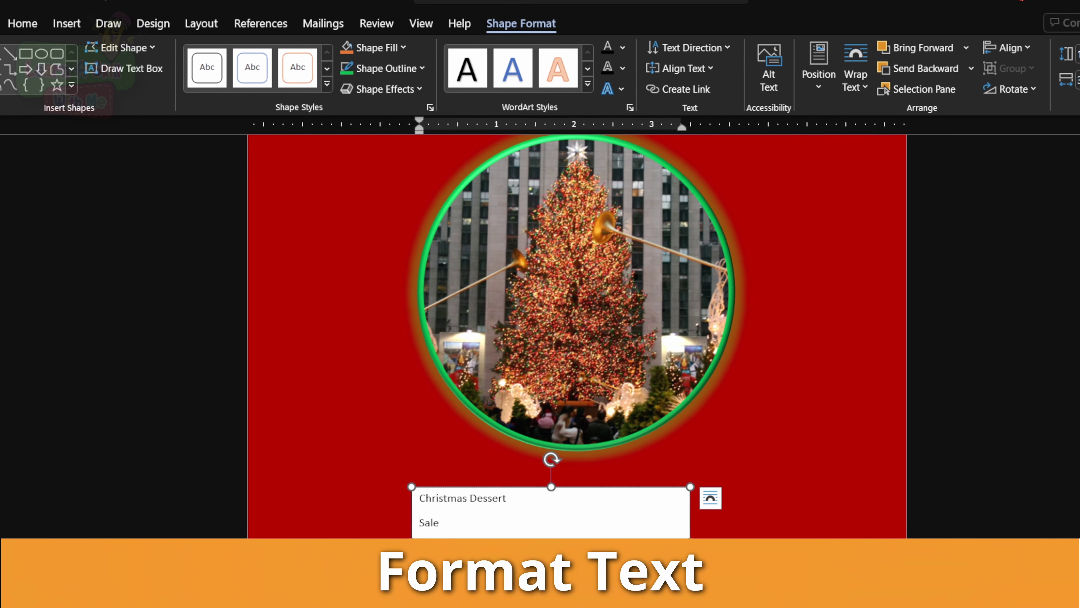
# Centre the title text and enlarge it to 36 pt
pyautogui.moveTo(423, 527); pyautogui.dragTo(412, 500)
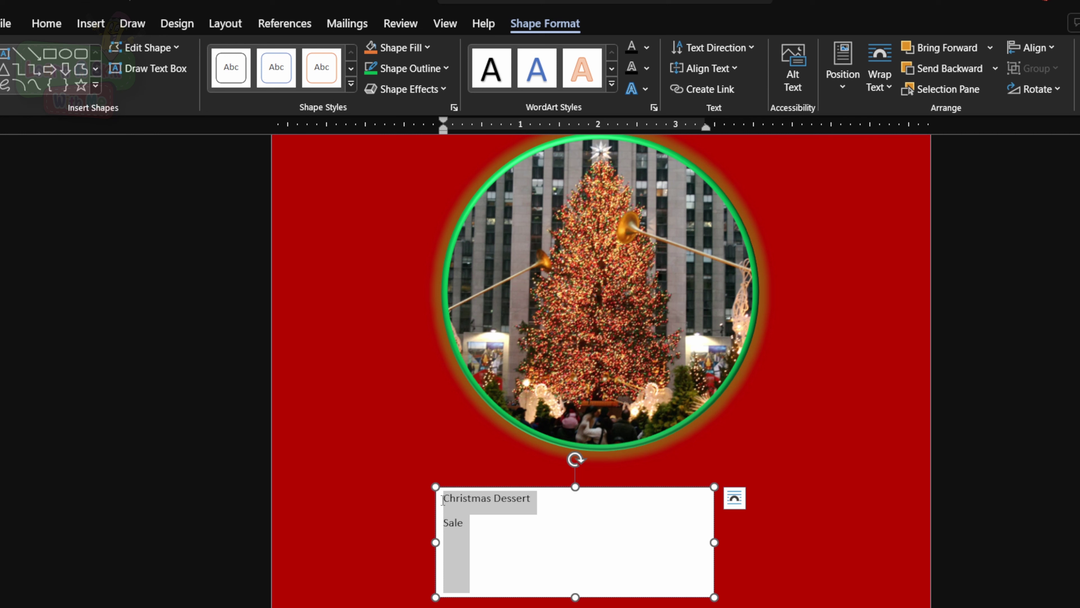
pyautogui.click(66, 24)
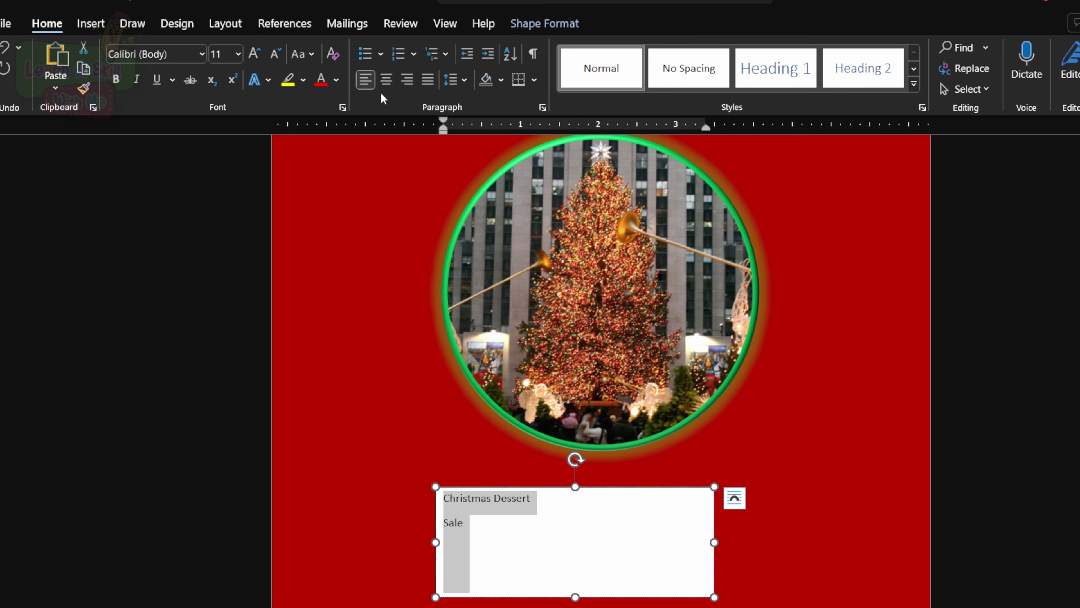
pyautogui.click(393, 87)
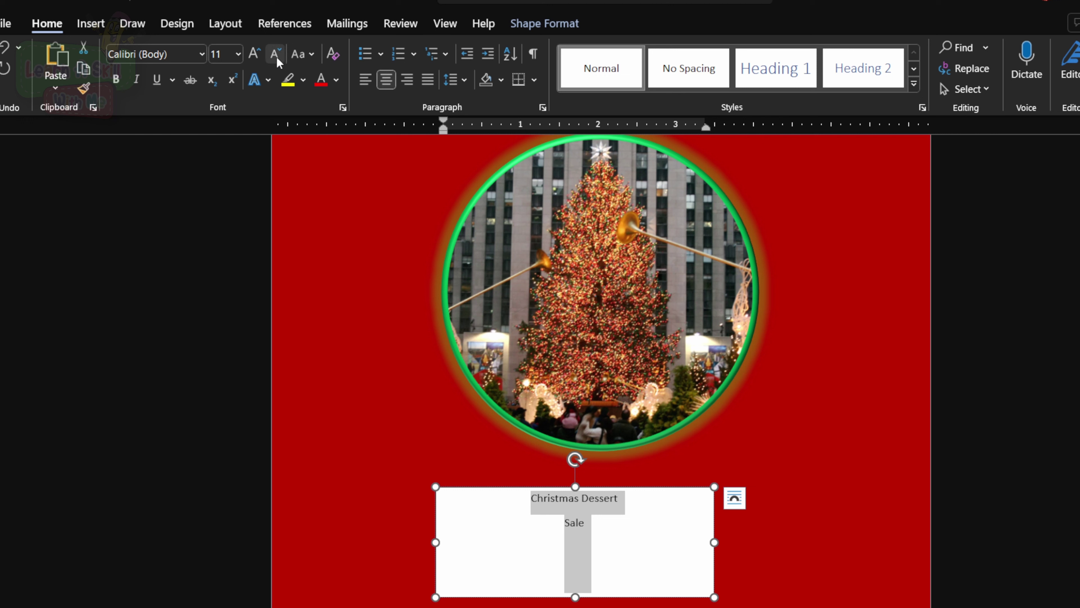
pyautogui.click(260, 56)
pyautogui.click(255, 53)
pyautogui.click(255, 54)
pyautogui.click(255, 54)
pyautogui.click(254, 54)
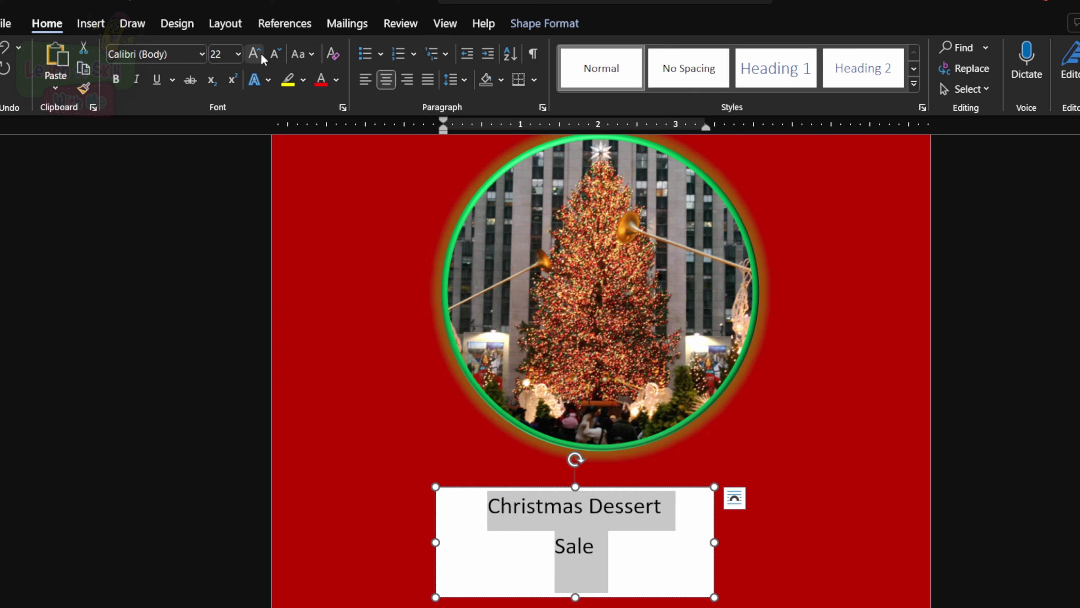
pyautogui.click(255, 54)
pyautogui.click(255, 53)
pyautogui.click(255, 53)
pyautogui.click(255, 54)
pyautogui.click(262, 55)
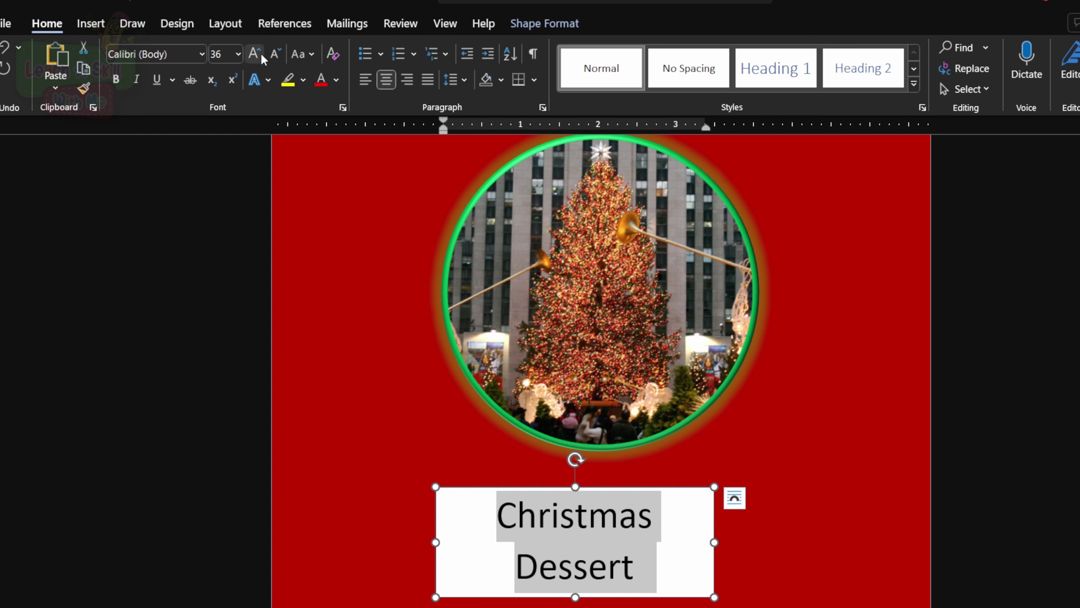
# Widen the text box so 'Christmas Dessert' fits on one line above 'Sale', keeping 36 pt
pyautogui.scroll(-3, 687, 434)
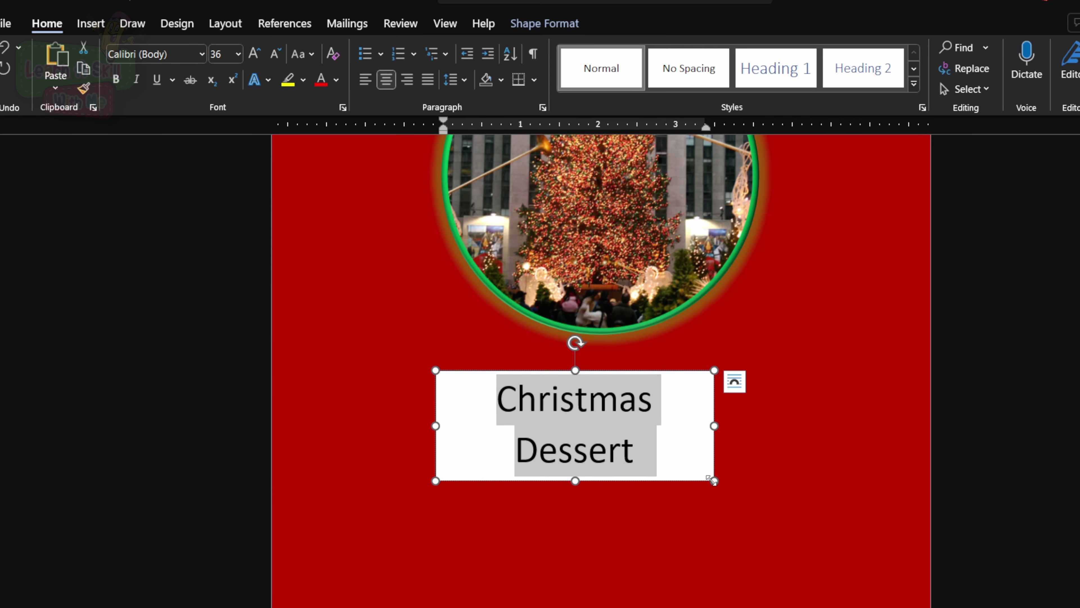
pyautogui.moveTo(748, 504); pyautogui.dragTo(823, 548)
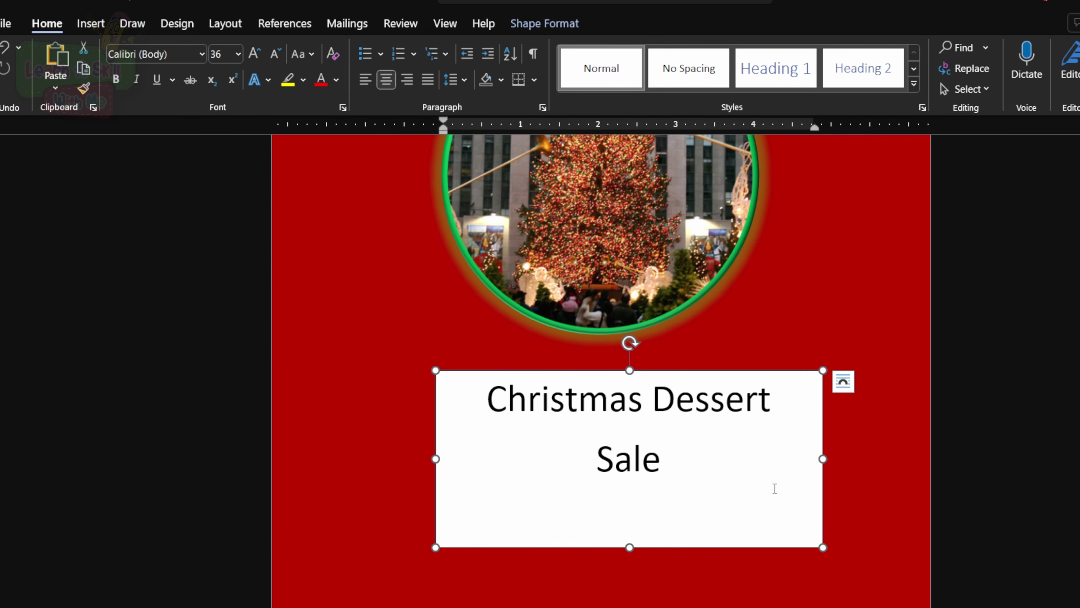
pyautogui.click(260, 65)
pyautogui.click(259, 65)
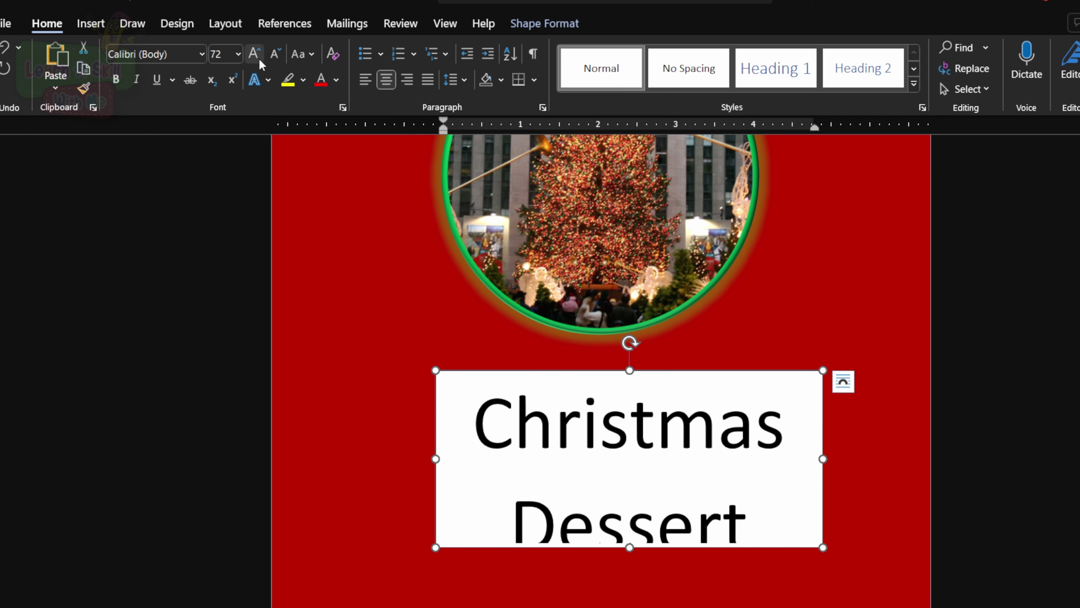
pyautogui.click(275, 55)
pyautogui.click(275, 56)
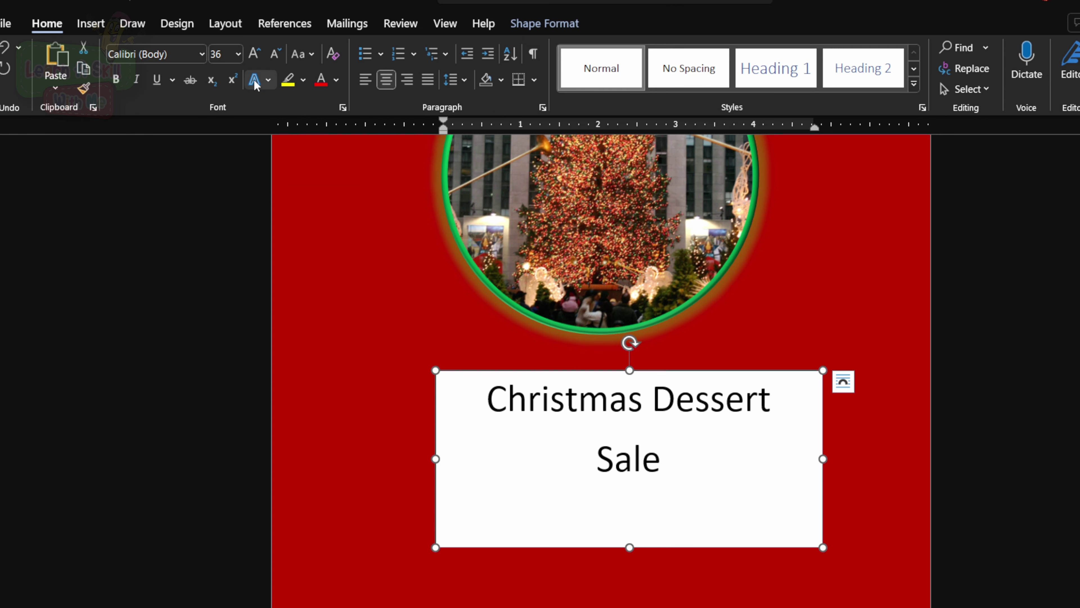
pyautogui.click(268, 80)
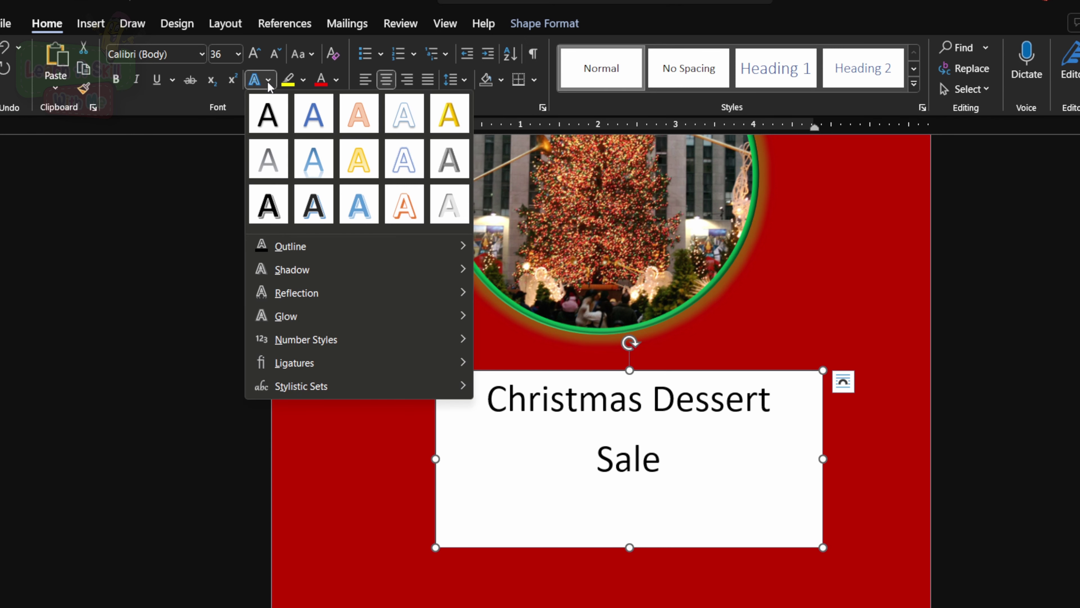
# Set the title font to Showcard Gothic
pyautogui.click(197, 60)
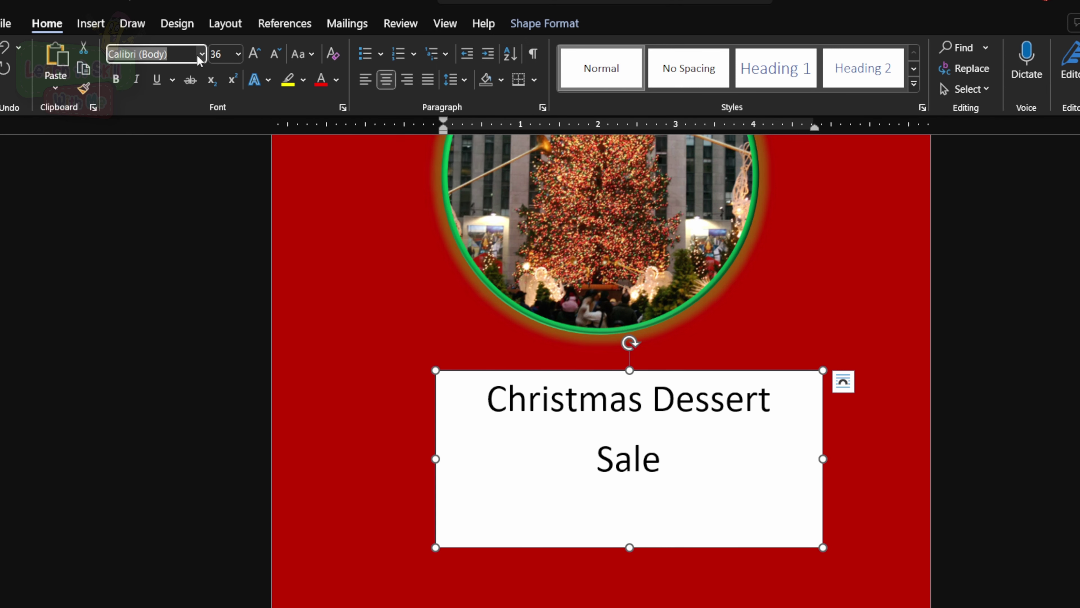
pyautogui.click(201, 55)
pyautogui.scroll(-15, 198, 259)
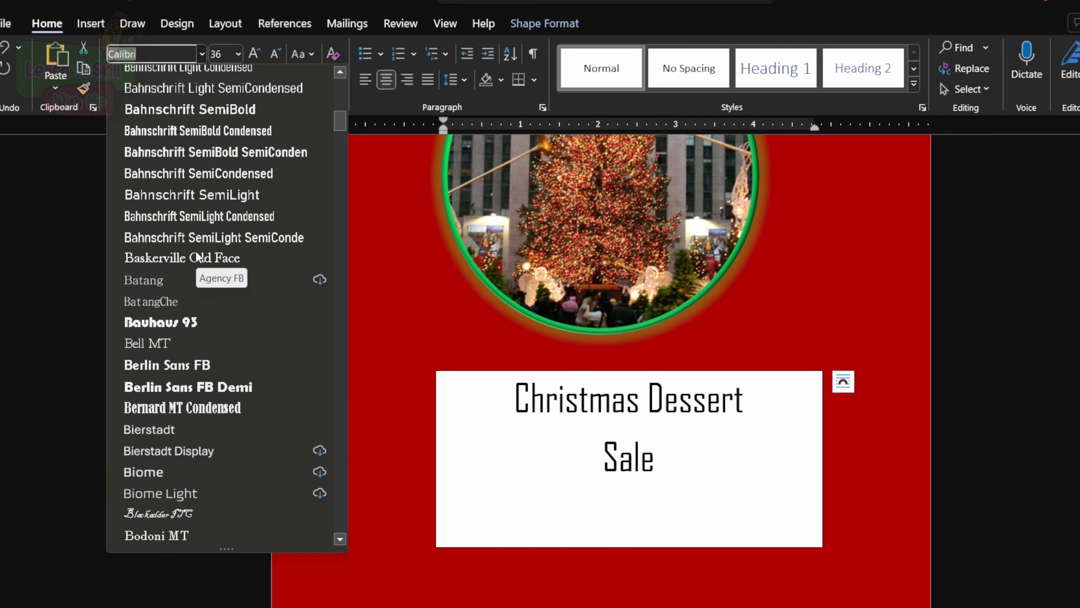
pyautogui.scroll(-20, 198, 258)
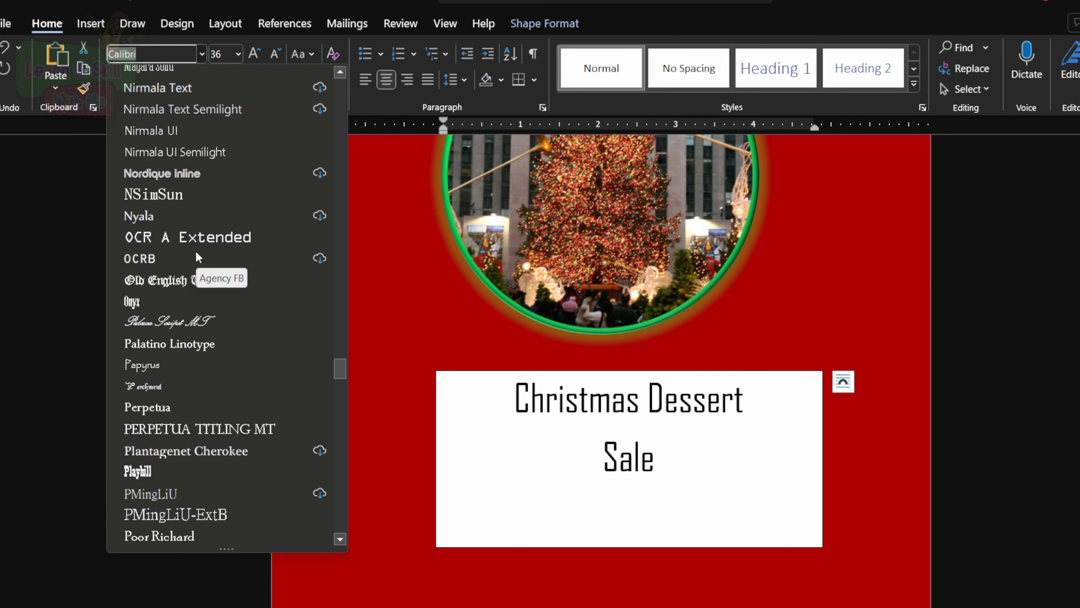
pyautogui.scroll(-20, 197, 257)
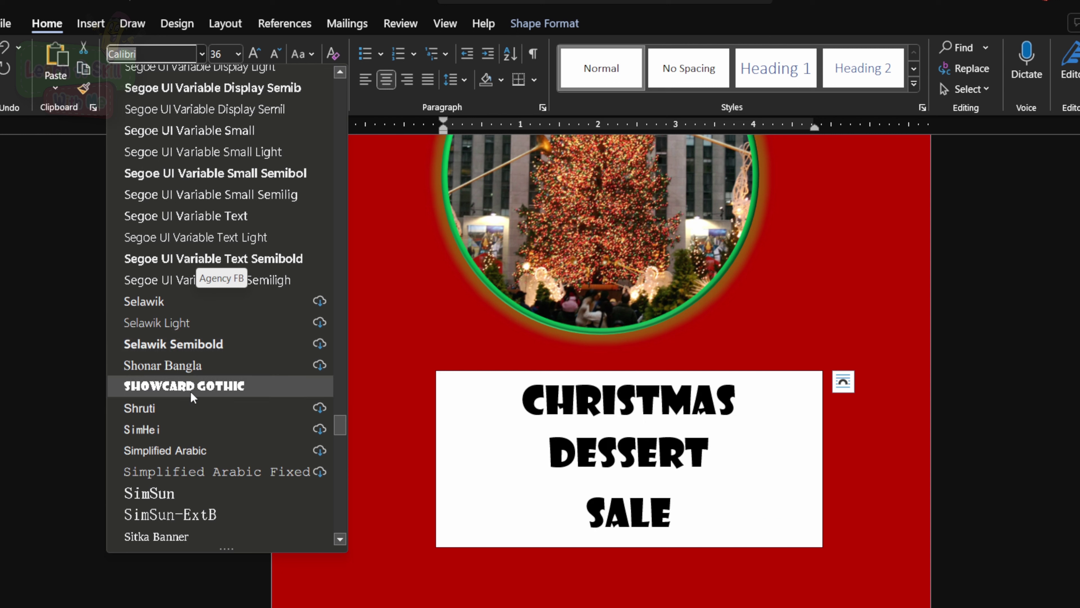
pyautogui.click(192, 394)
# Make the title box shorter and move it up just beneath the tree circle
pyautogui.moveTo(436, 458); pyautogui.dragTo(423, 458)
pyautogui.moveTo(624, 548); pyautogui.dragTo(624, 489)
pyautogui.moveTo(650, 373); pyautogui.dragTo(640, 351)
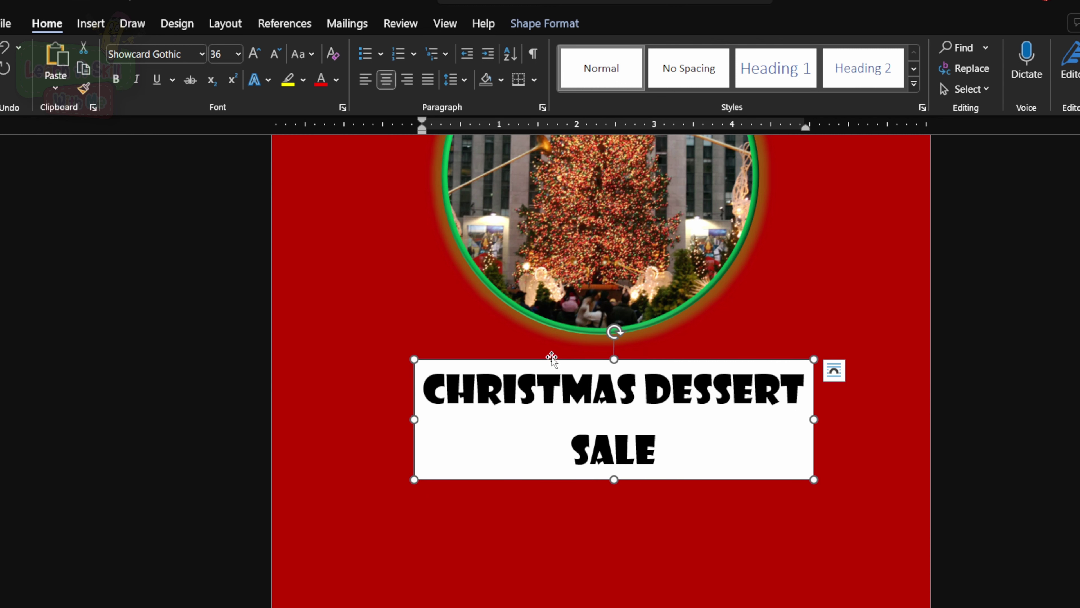
# Give the title letters a green text outline
pyautogui.click(270, 84)
pyautogui.moveTo(331, 254)
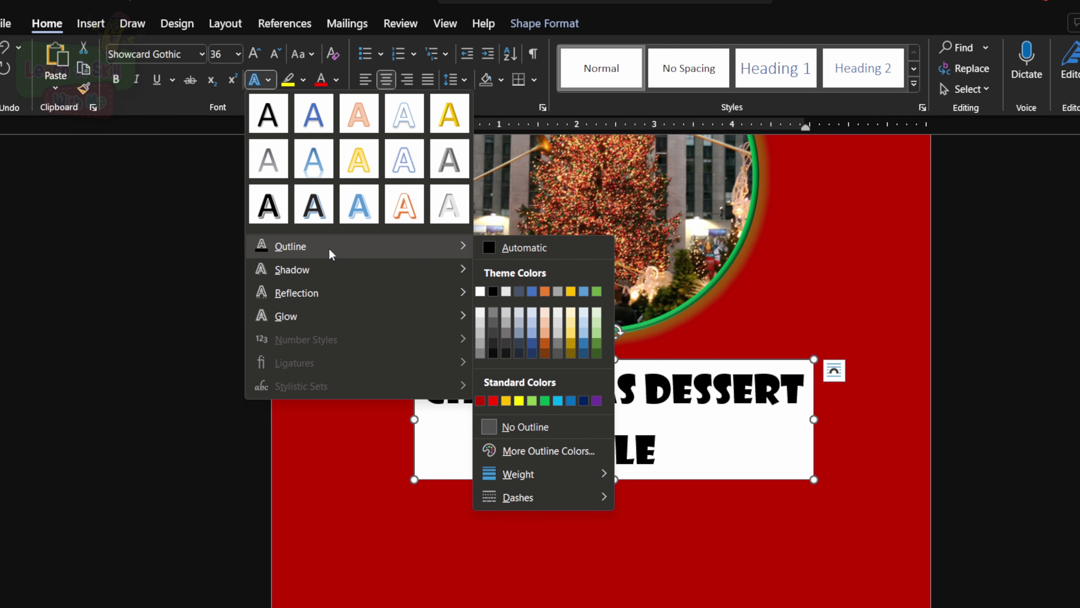
pyautogui.click(546, 404)
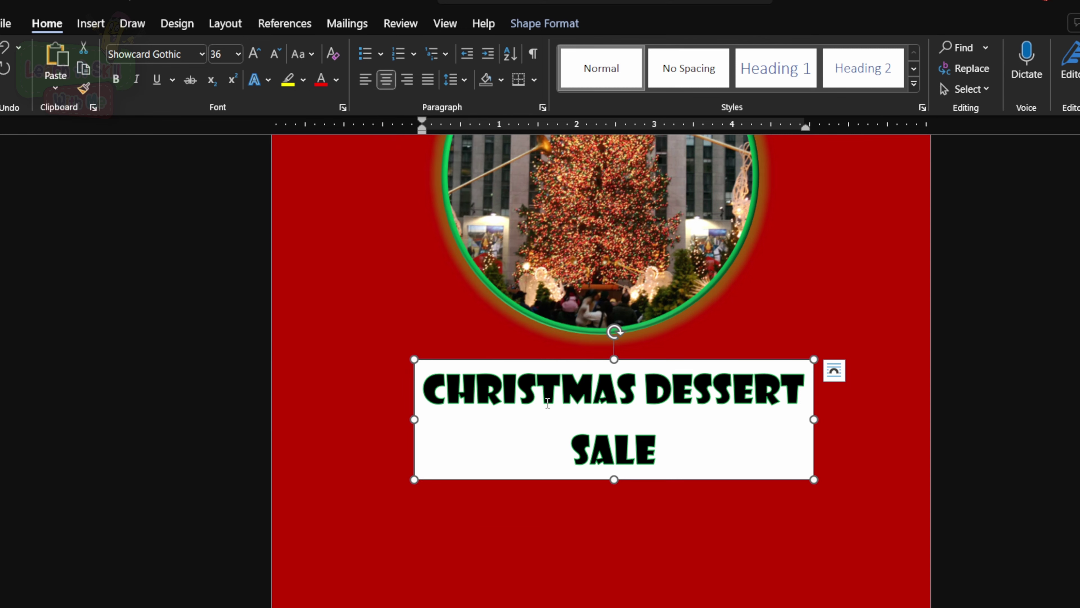
# Add a 5 pt orange glow to the whole title text
pyautogui.tripleClick(671, 454)
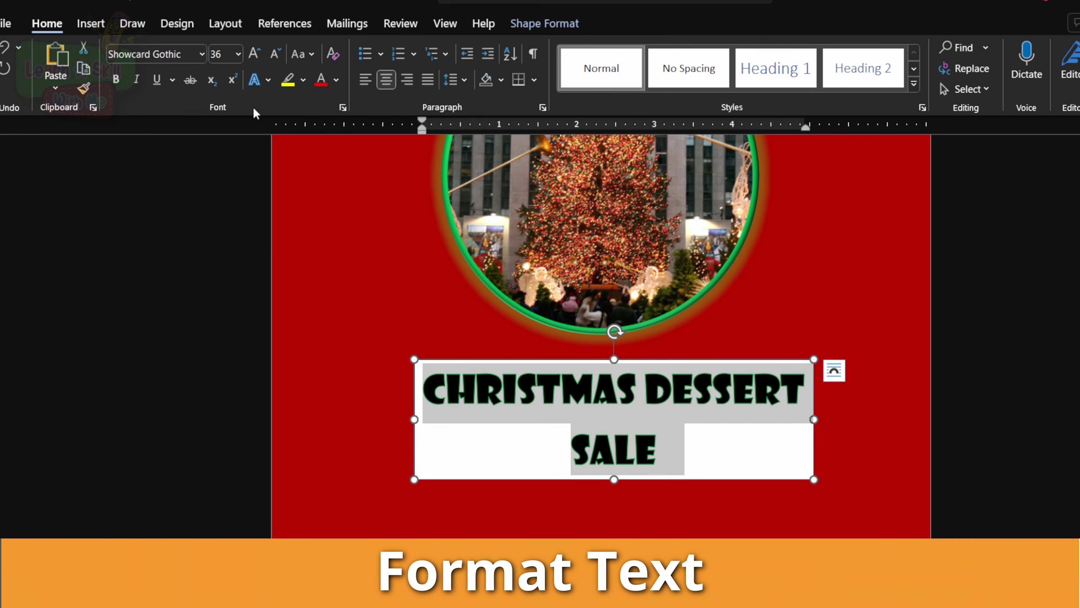
pyautogui.click(270, 84)
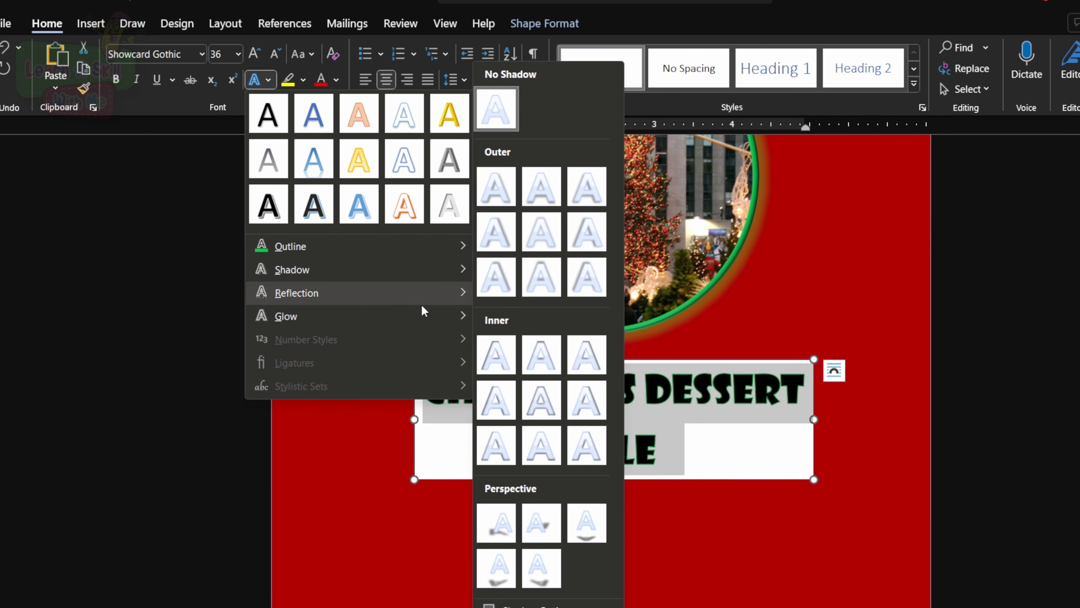
pyautogui.moveTo(464, 317)
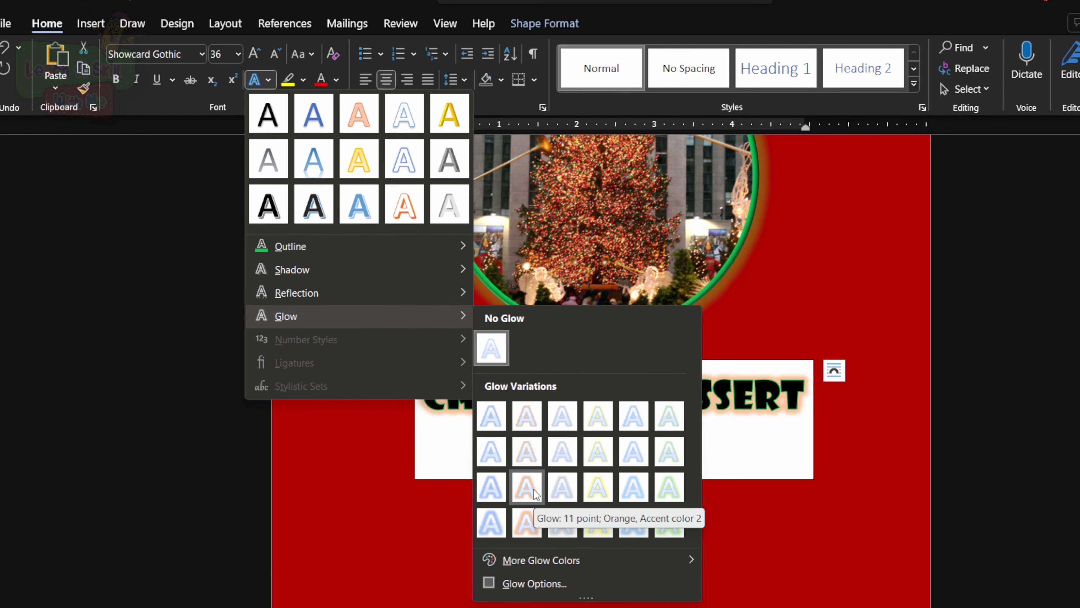
pyautogui.click(526, 416)
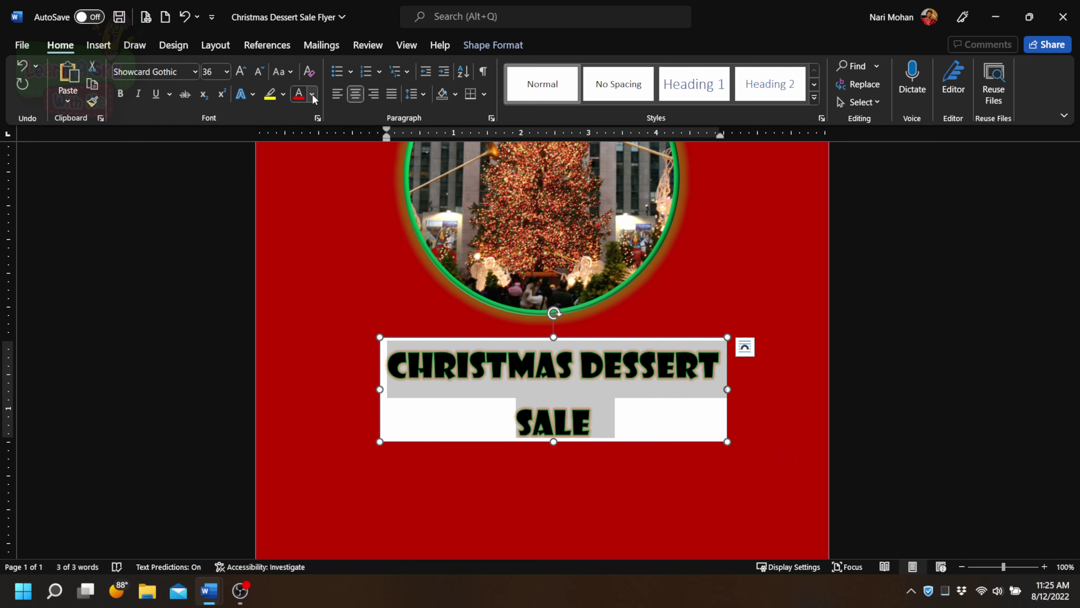
# Change the title font colour to white
pyautogui.click(336, 79)
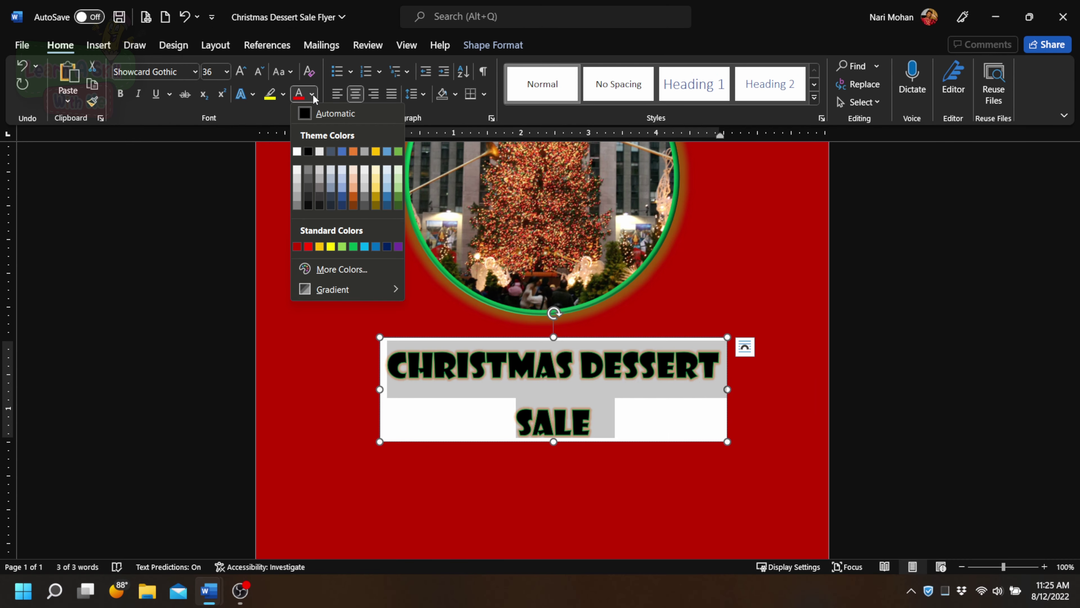
pyautogui.click(297, 152)
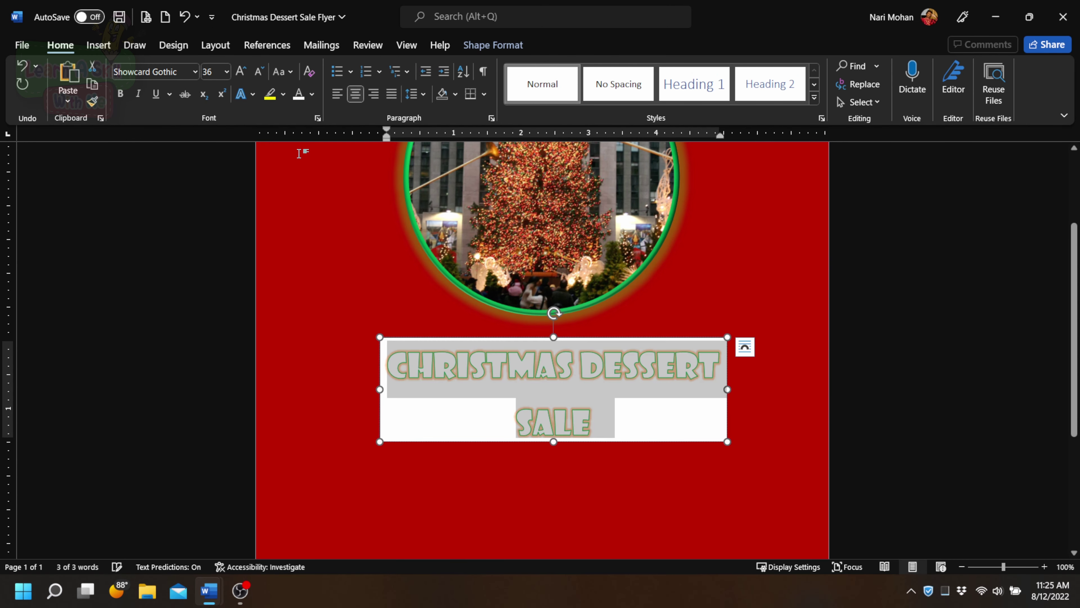
pyautogui.doubleClick(420, 427)
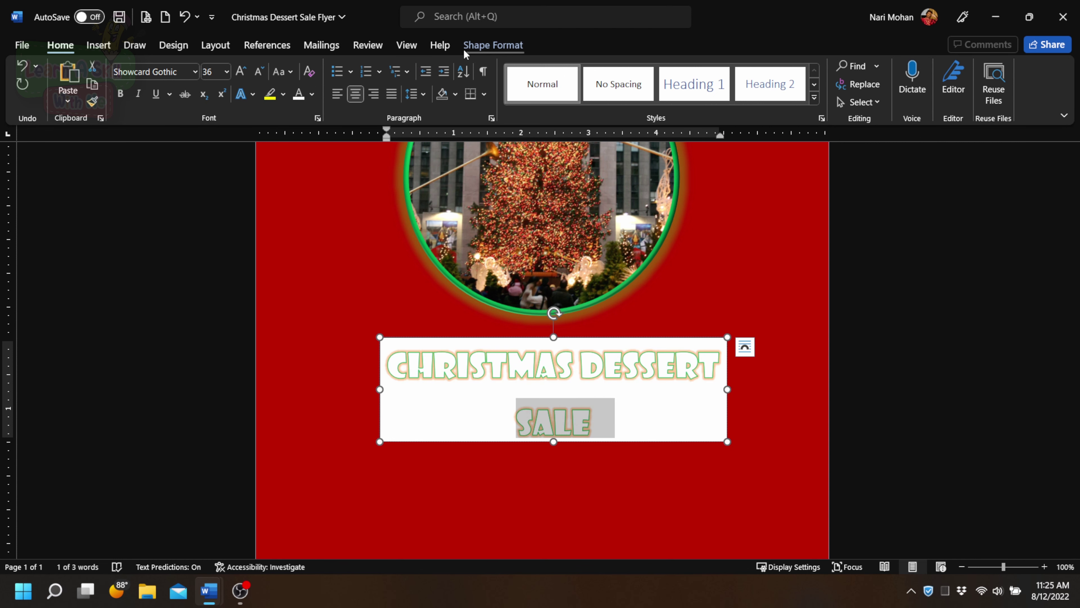
# Set the title text box to No Outline and No Fill
pyautogui.click(484, 50)
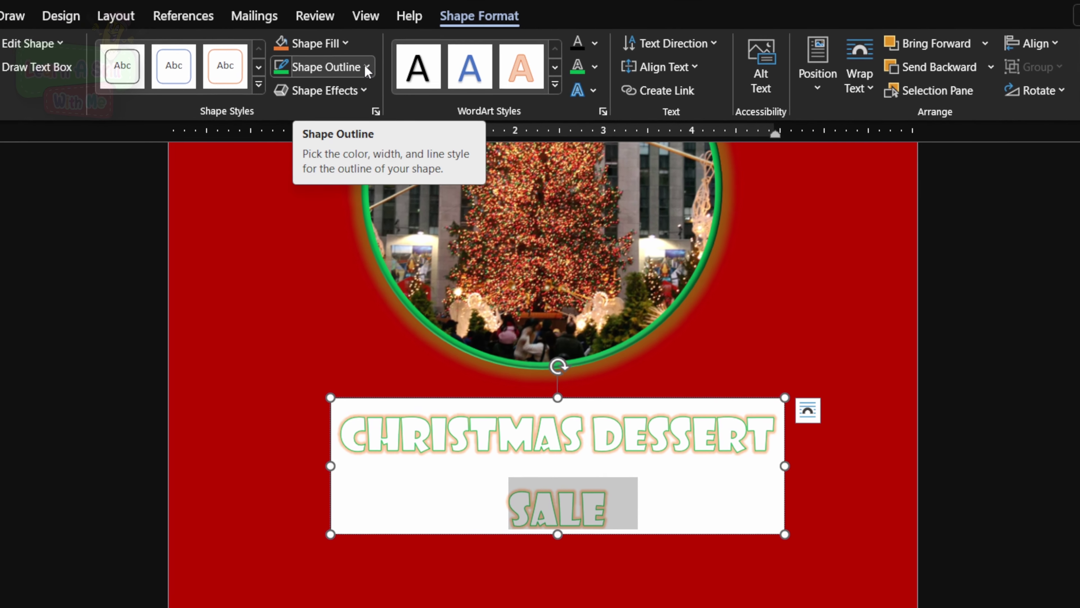
pyautogui.click(365, 68)
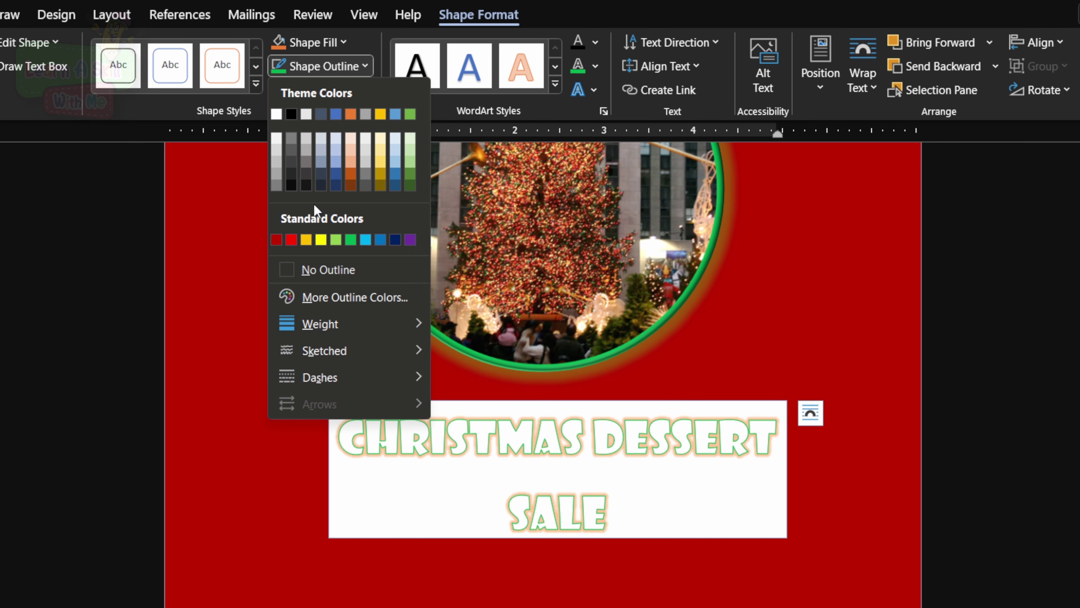
pyautogui.click(330, 273)
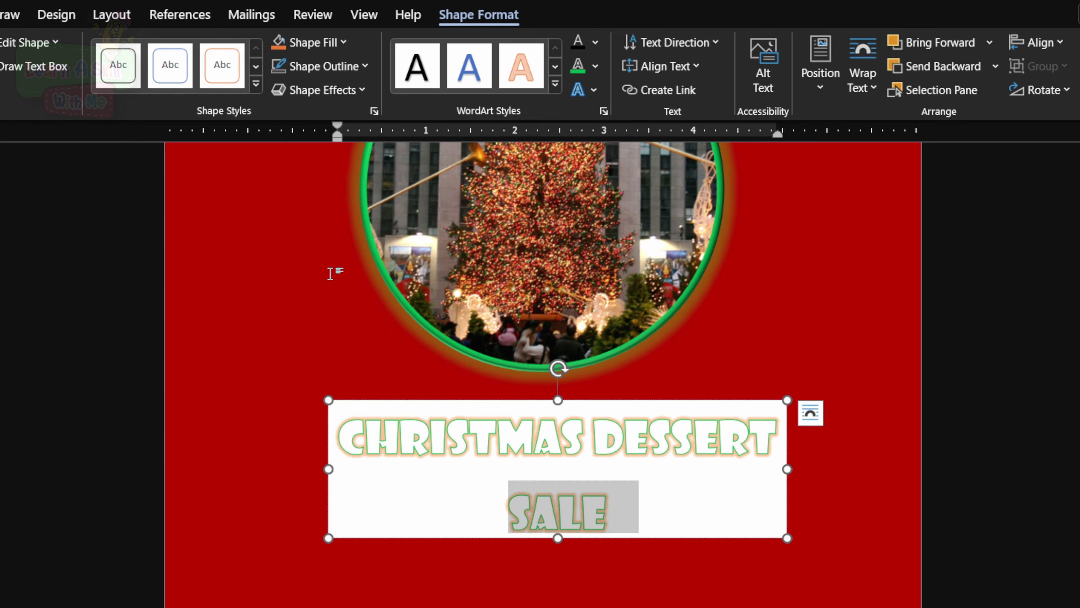
pyautogui.click(343, 42)
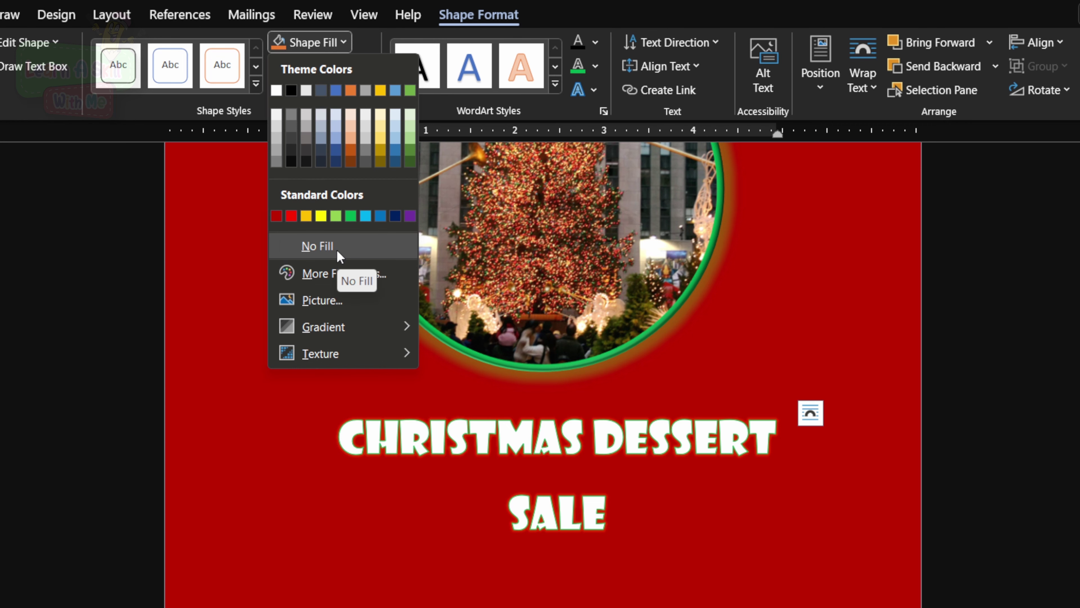
pyautogui.click(337, 248)
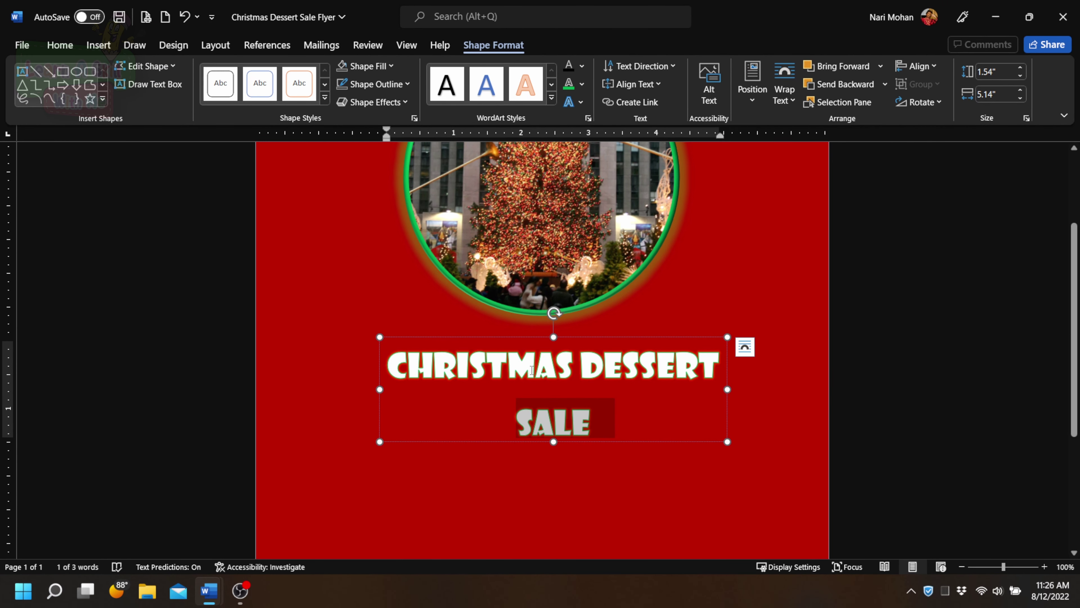
# Deselect the title and zoom out until the whole page is visible
pyautogui.click(532, 382)
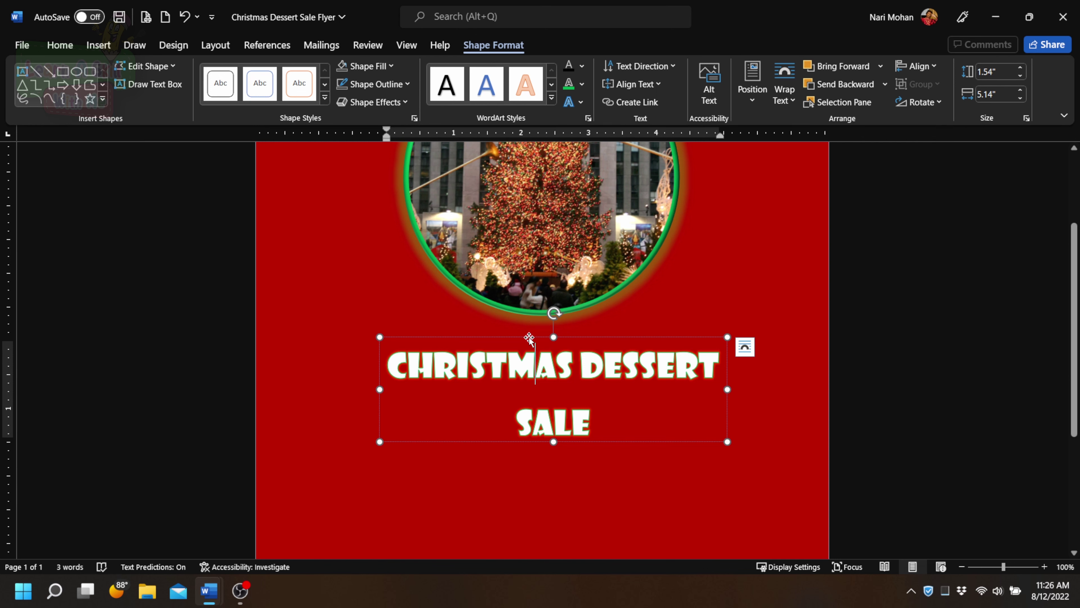
pyautogui.click(463, 465)
pyautogui.scroll(3, 463, 465)
pyautogui.scroll(-1, 476, 439)
pyautogui.scroll(-2, 489, 413)
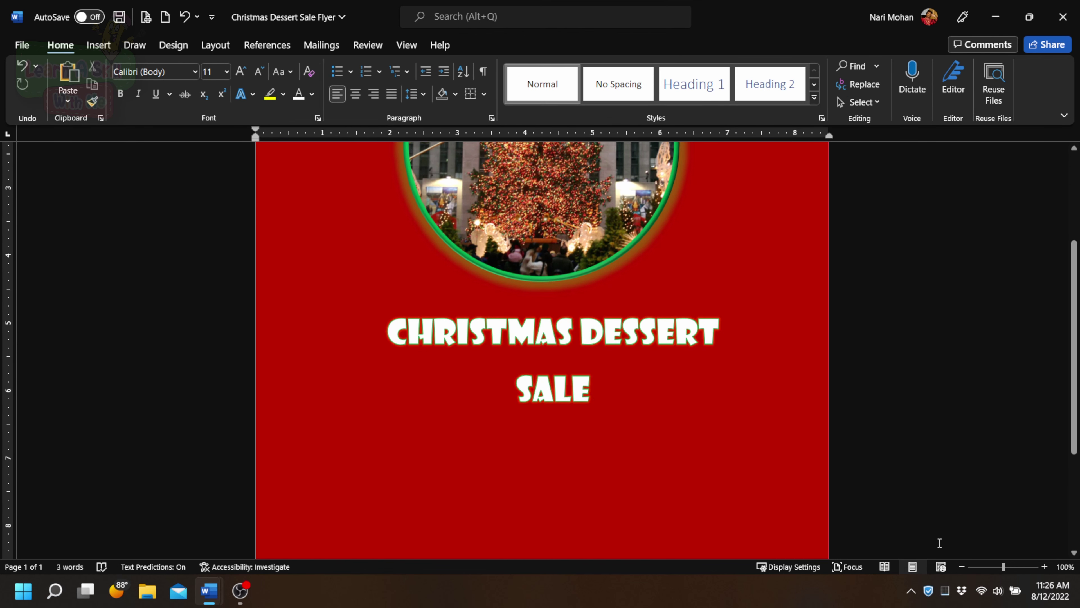
pyautogui.click(962, 566)
pyautogui.click(961, 567)
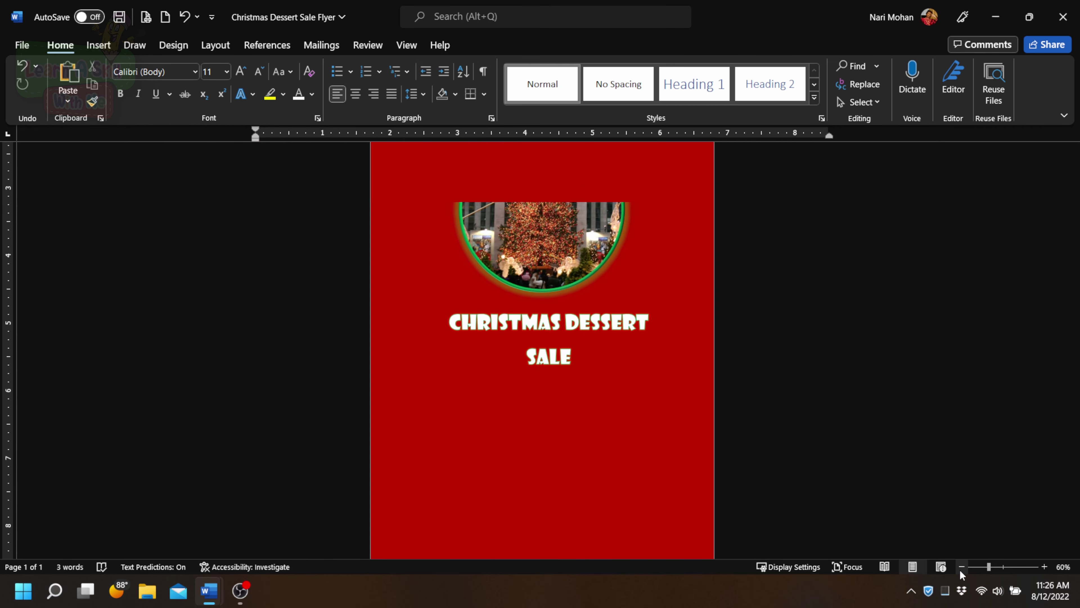
pyautogui.click(960, 568)
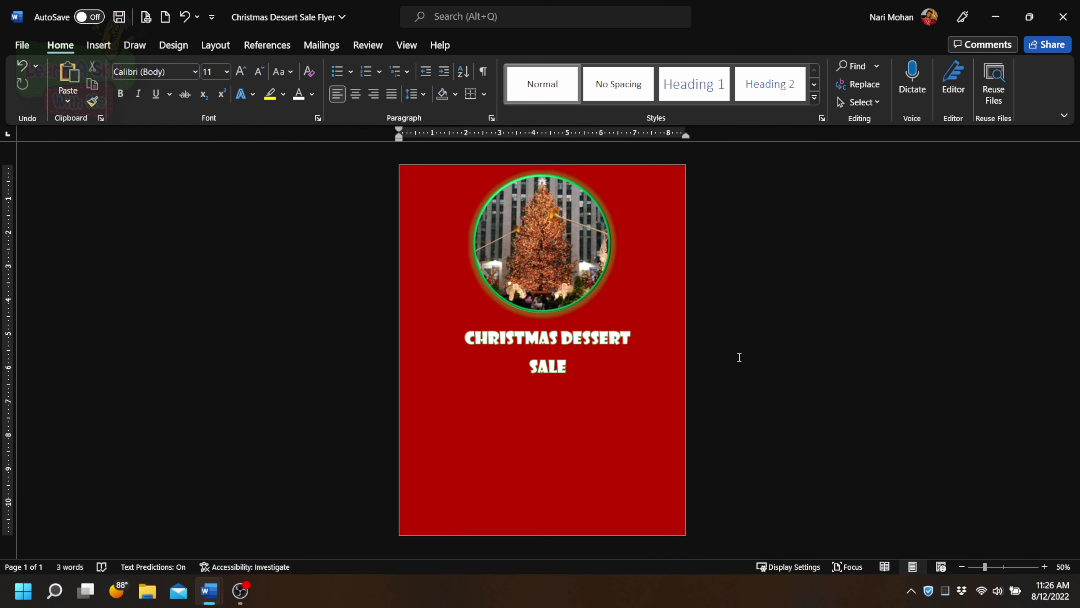
# Centre the title text box horizontally on the page with Align Center
pyautogui.click(575, 337)
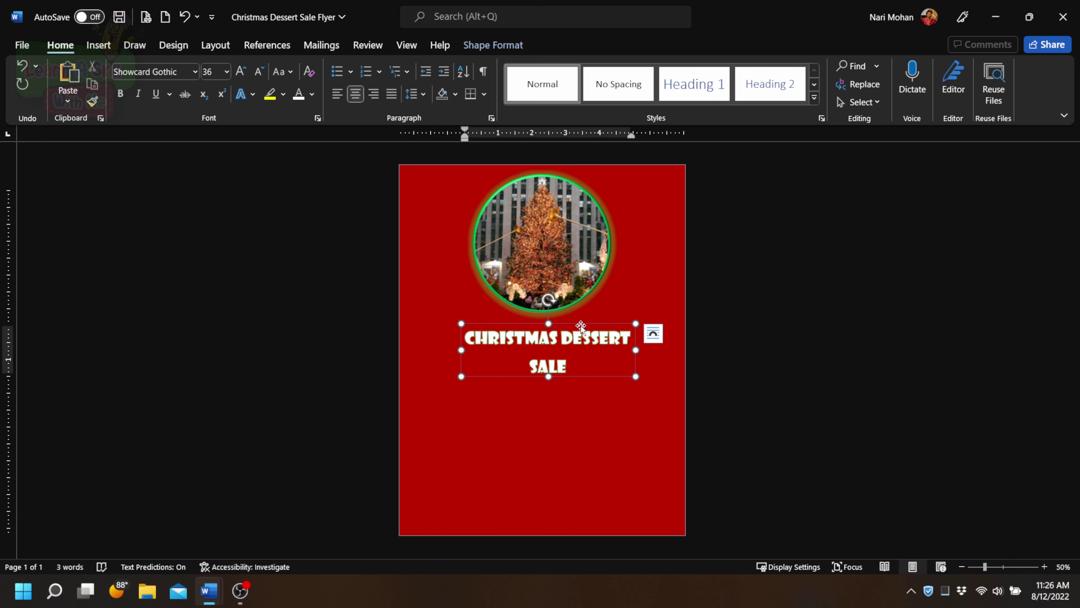
pyautogui.click(583, 324)
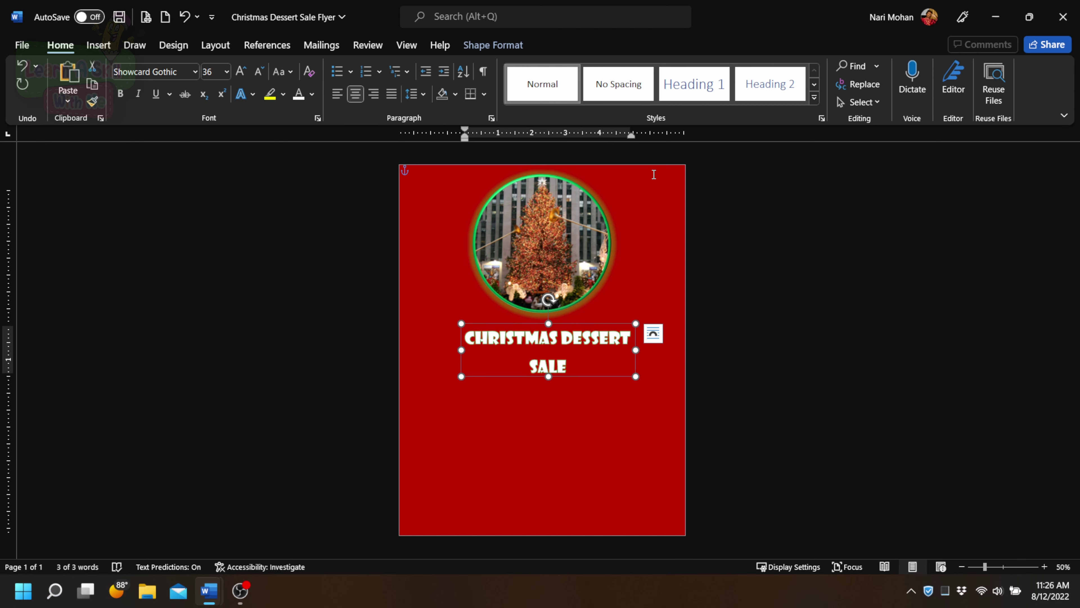
pyautogui.click(490, 45)
pyautogui.click(914, 66)
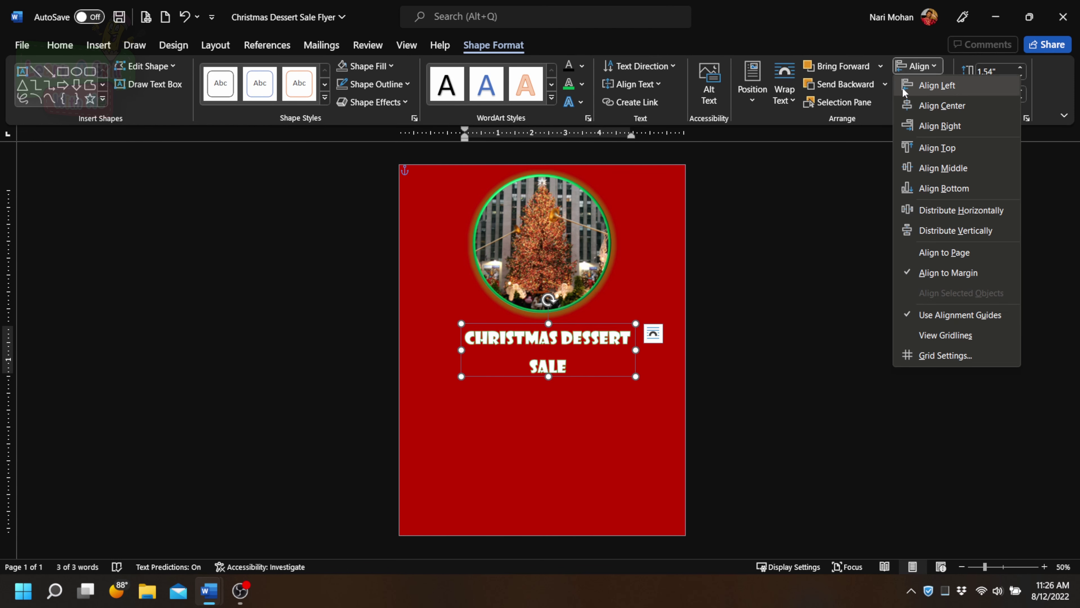
pyautogui.click(941, 105)
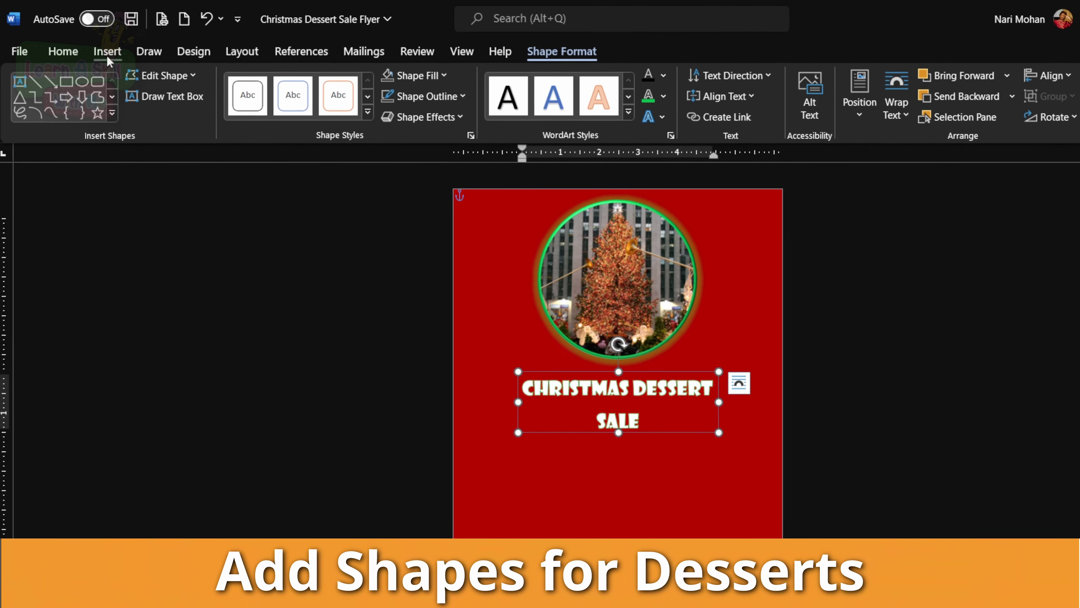
# Draw a small rounded-rectangle square below the title on the left
pyautogui.click(102, 47)
pyautogui.click(579, 512)
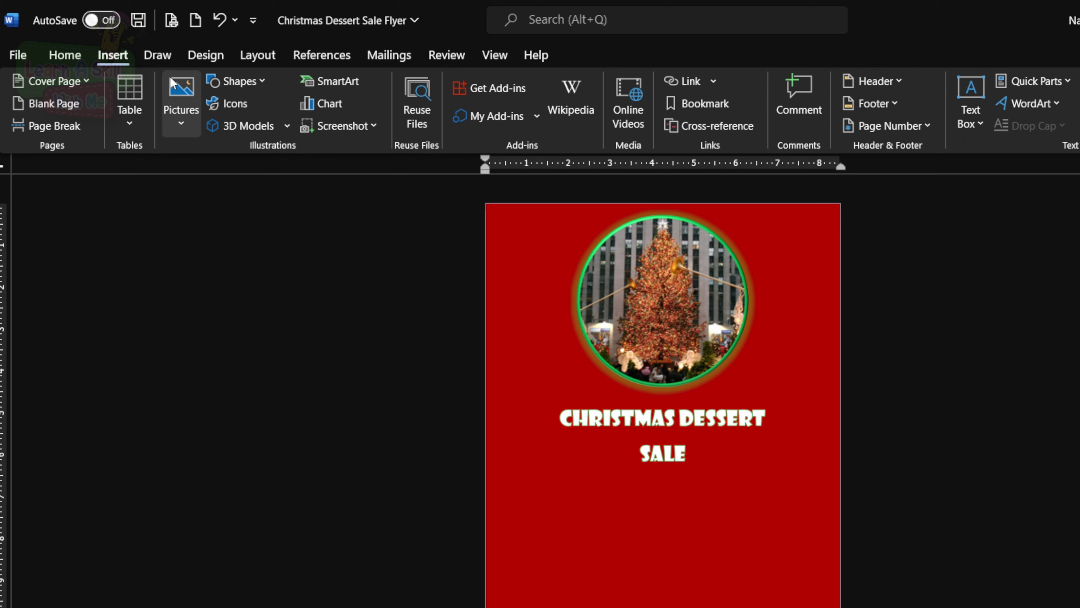
pyautogui.click(238, 82)
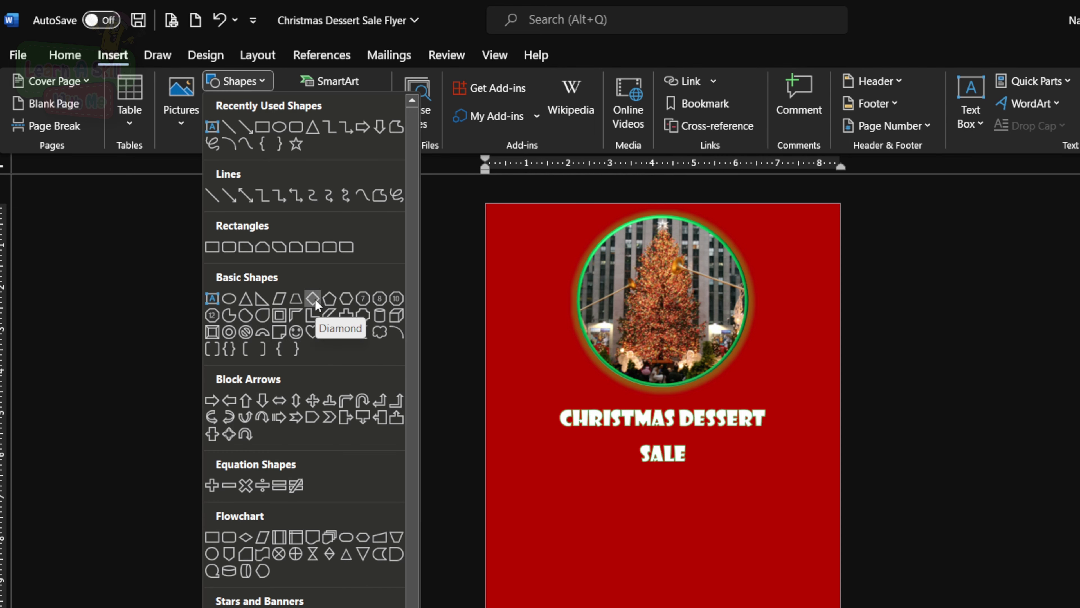
pyautogui.click(297, 128)
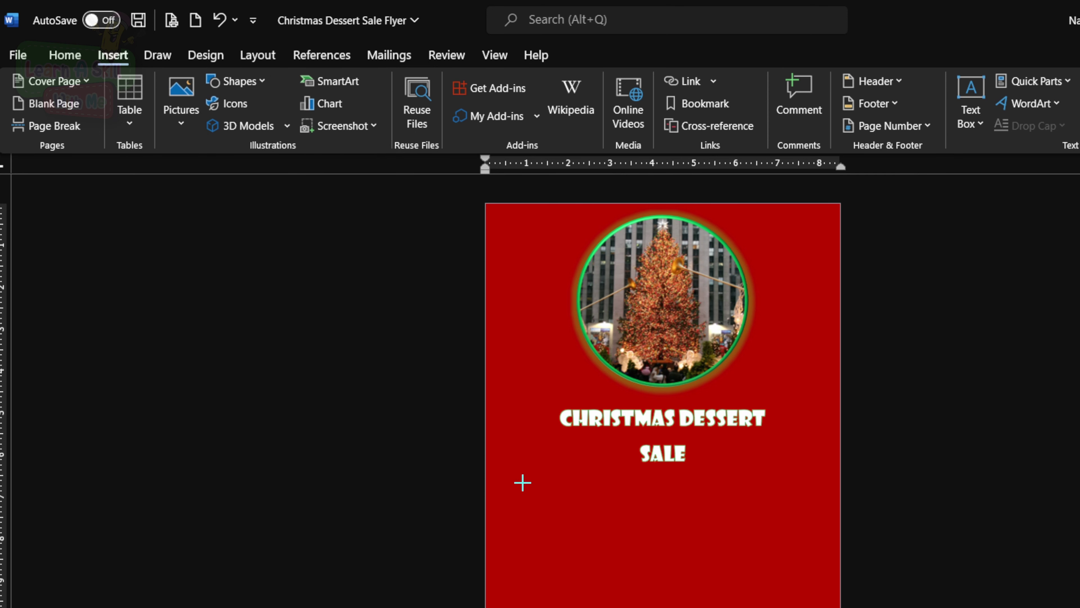
pyautogui.moveTo(518, 480); pyautogui.dragTo(564, 524)
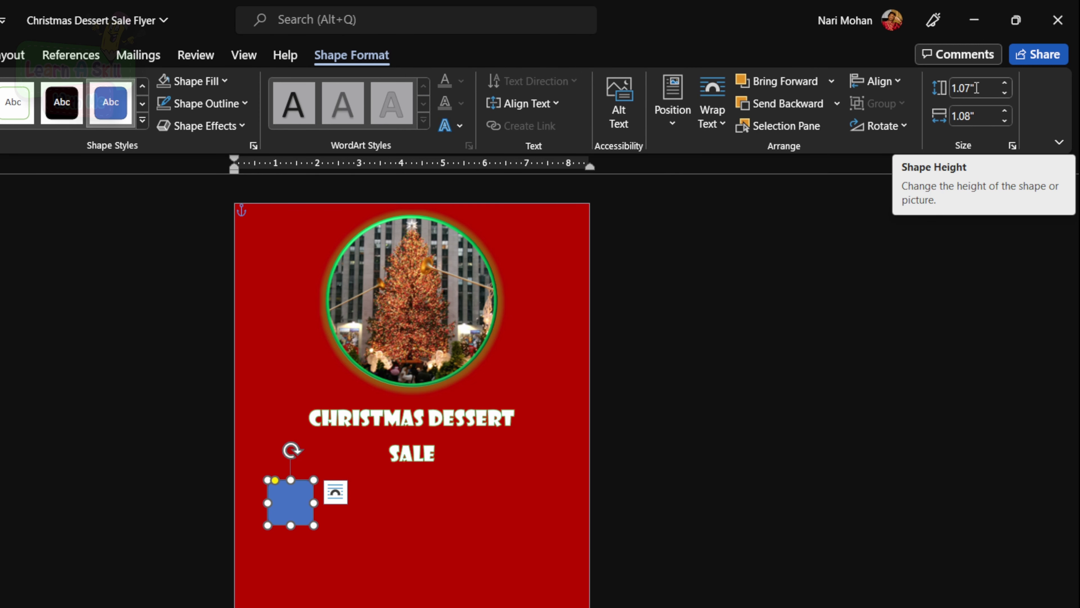
# Size the square to 1" by 1" and rotate it 45° into a diamond
pyautogui.doubleClick(977, 88)
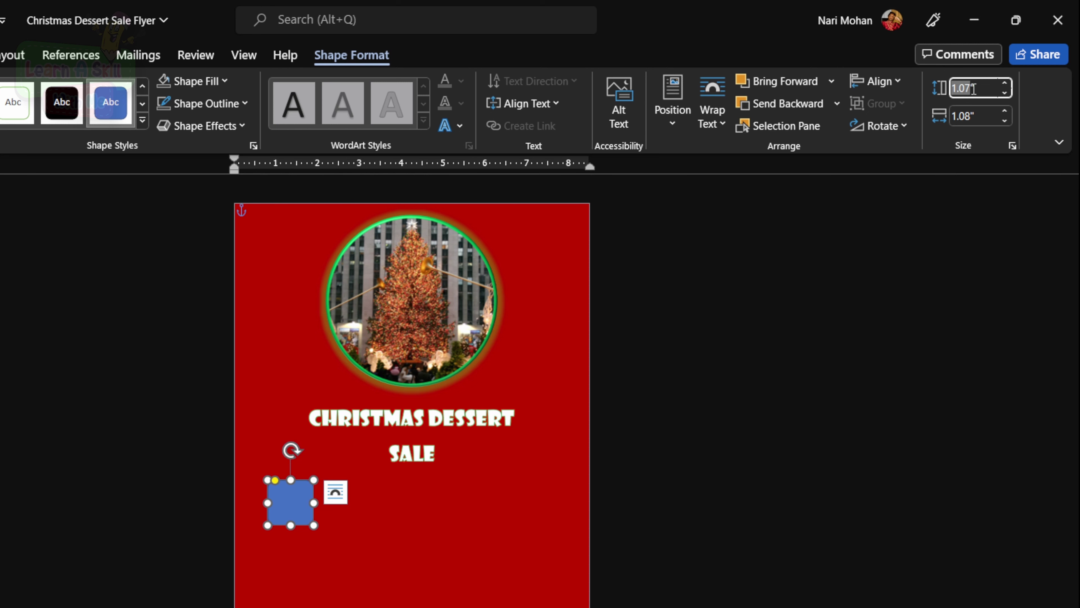
pyautogui.write('2')
pyautogui.press('Return')
pyautogui.click(955, 115)
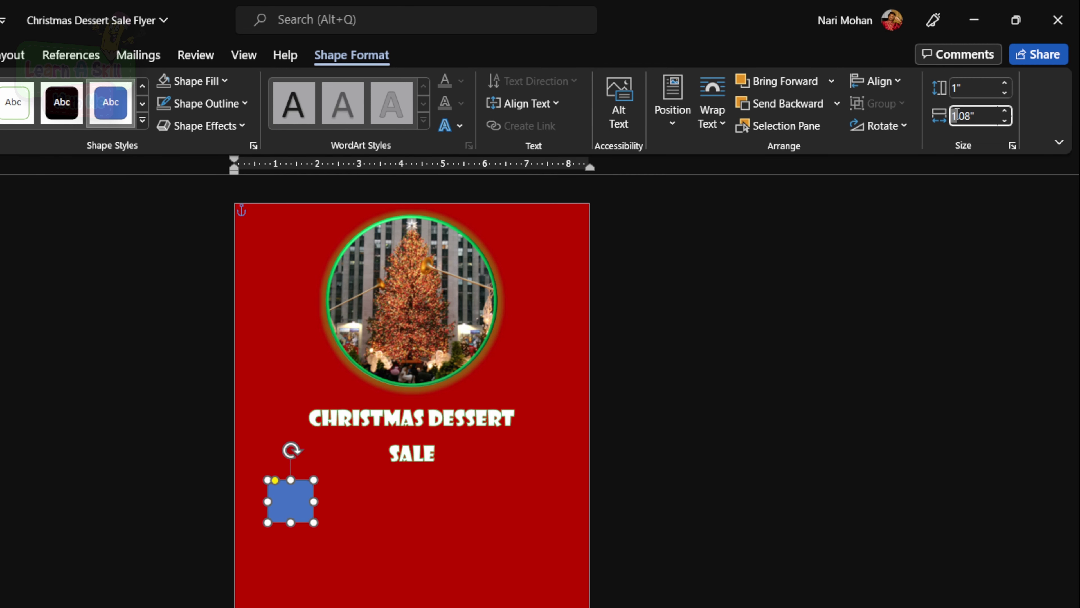
pyautogui.write('1')
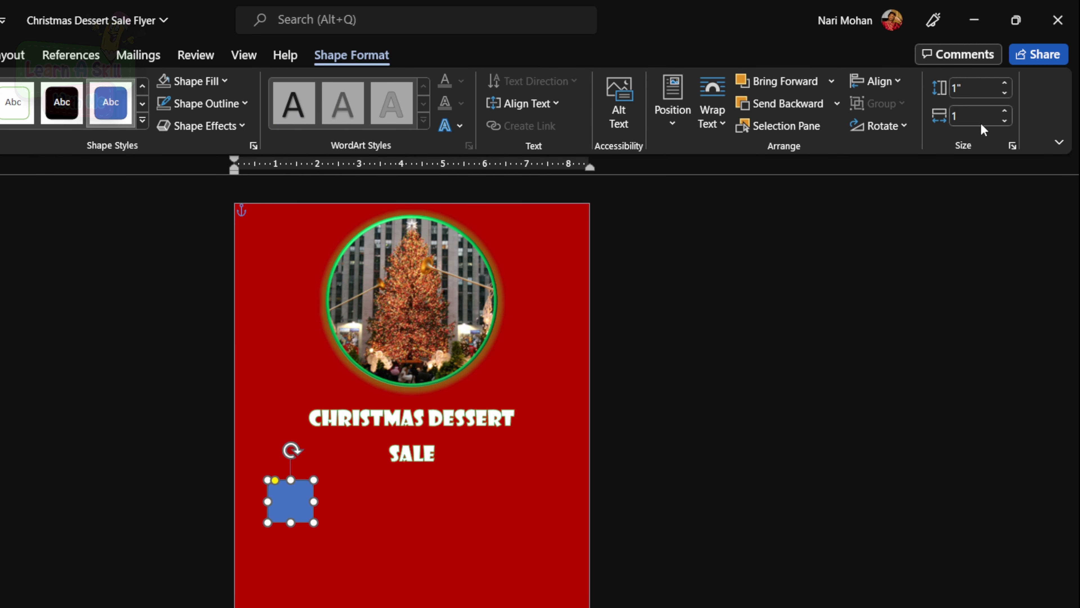
pyautogui.press('Return')
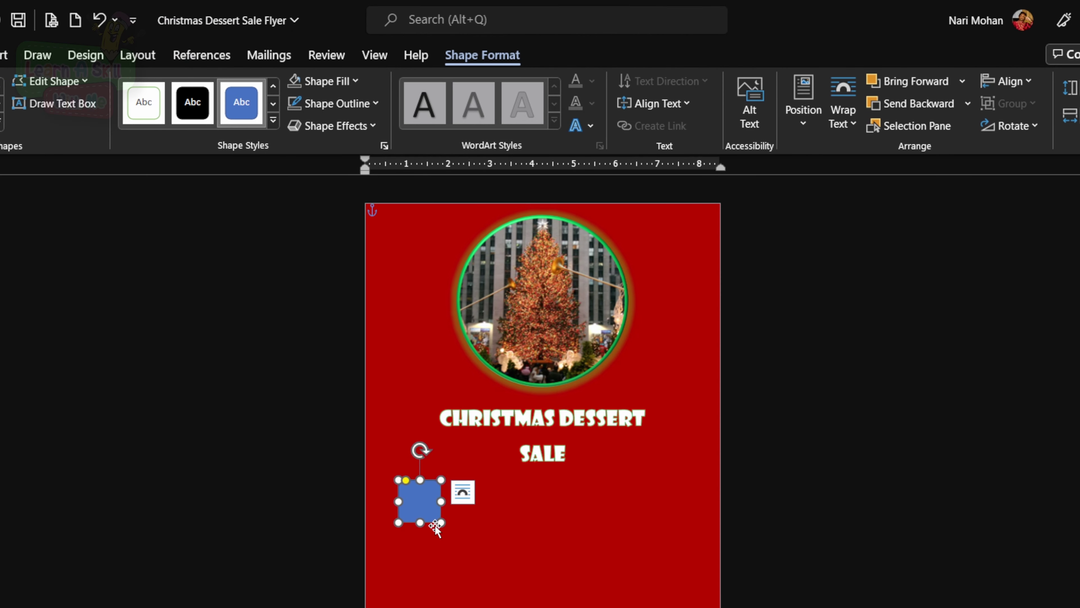
pyautogui.moveTo(419, 451); pyautogui.dragTo(462, 458)
# Copy the diamond and arrange four diamonds in a row under the title
pyautogui.hotkey('ctrl', 'c')
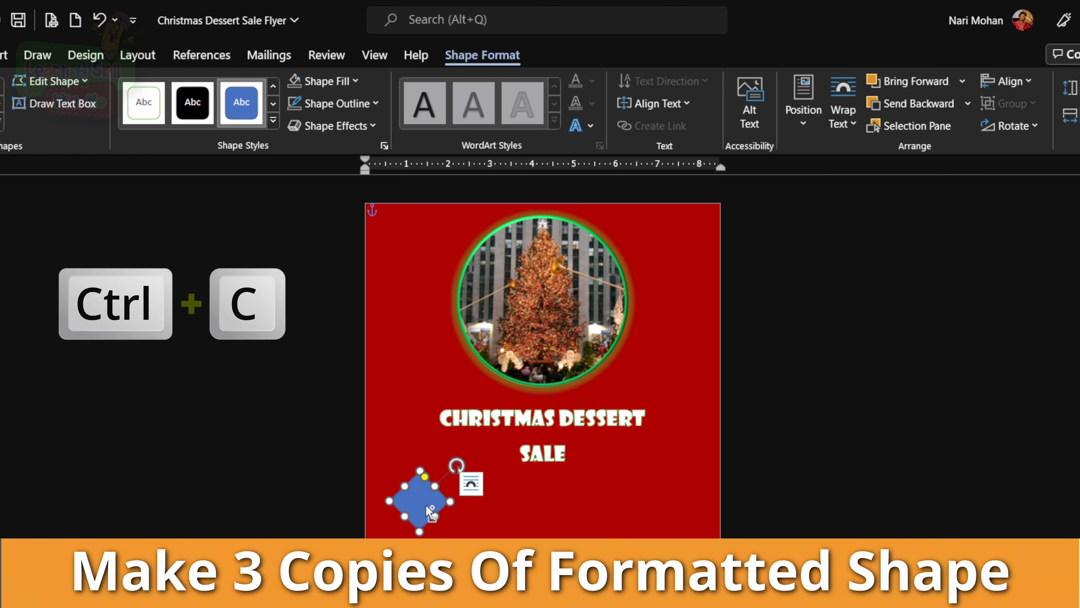
pyautogui.hotkey('ctrl', 'v')
pyautogui.hotkey('ctrl', 'v')
pyautogui.hotkey('ctrl', 'v')
pyautogui.moveTo(441, 529); pyautogui.dragTo(640, 520)
pyautogui.moveTo(436, 514); pyautogui.dragTo(569, 515)
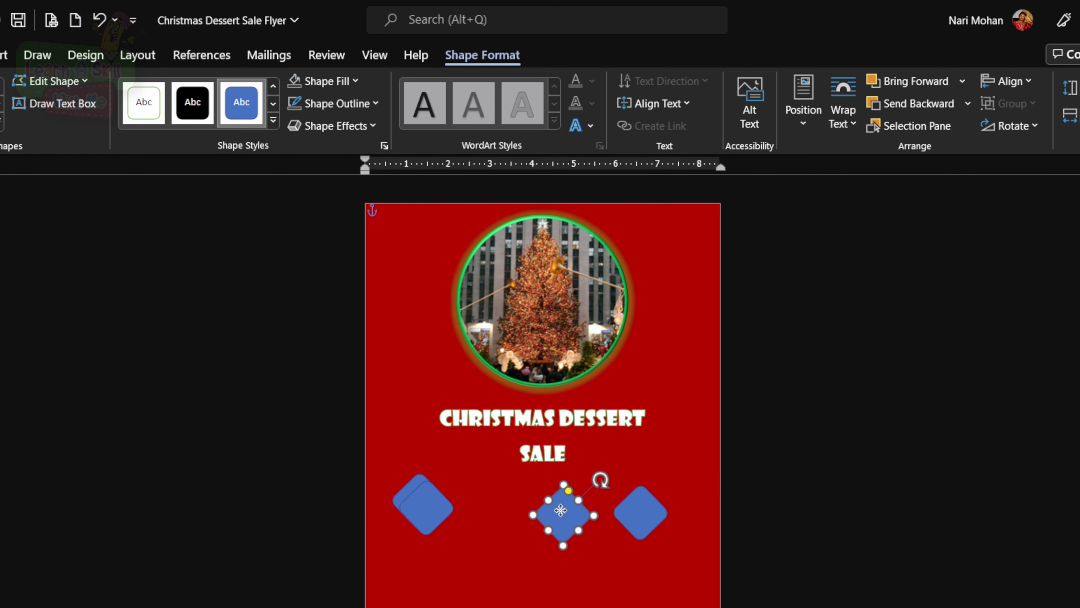
pyautogui.moveTo(441, 512); pyautogui.dragTo(503, 515)
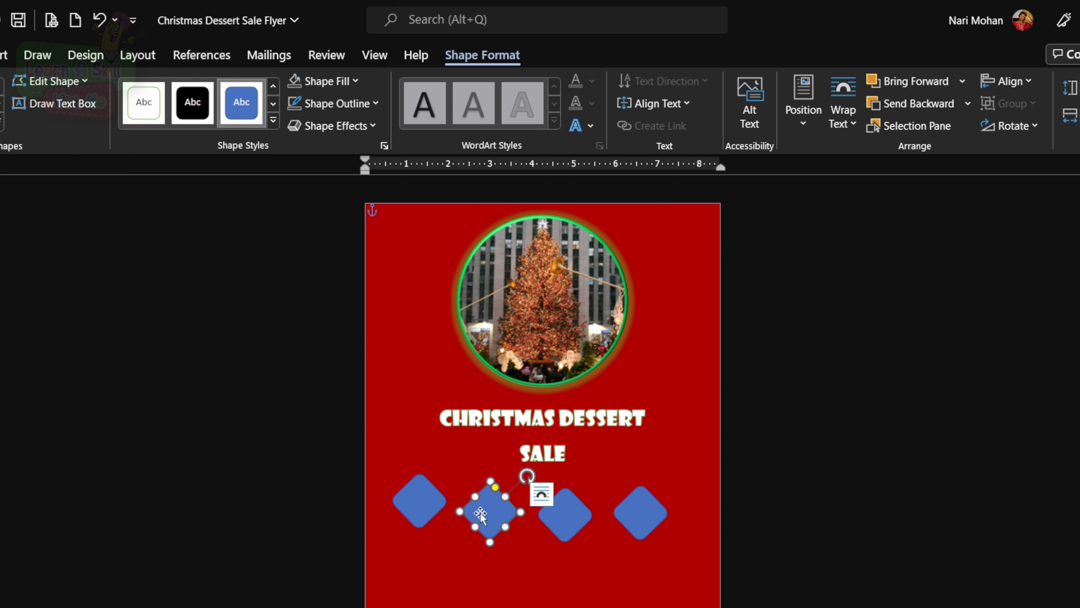
pyautogui.click(422, 513)
pyautogui.moveTo(422, 514); pyautogui.dragTo(476, 506)
pyautogui.moveTo(567, 522); pyautogui.dragTo(568, 523)
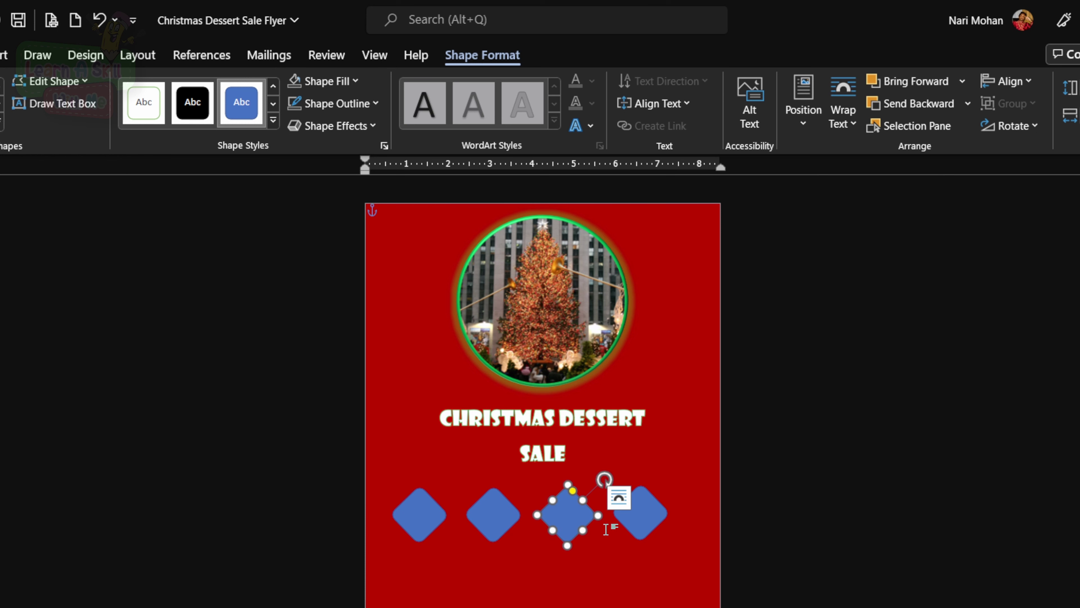
pyautogui.moveTo(638, 524); pyautogui.dragTo(642, 527)
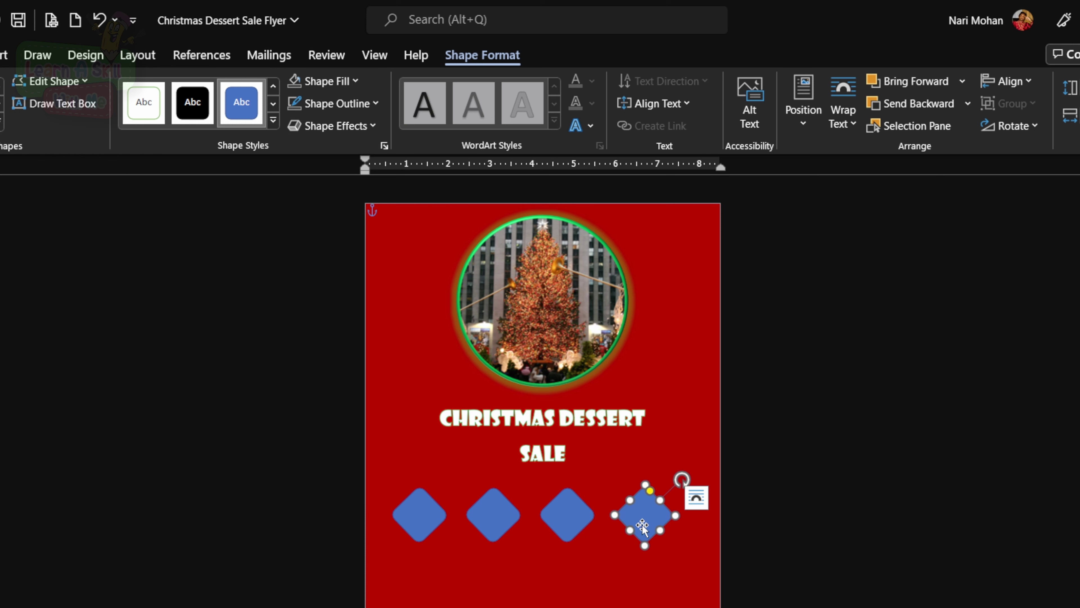
# Select all four diamonds and distribute them evenly in a horizontal row
pyautogui.keyDown('shift'); pyautogui.click(423, 507); pyautogui.keyUp('shift')
pyautogui.keyDown('shift'); pyautogui.click(489, 512); pyautogui.keyUp('shift')
pyautogui.keyDown('shift'); pyautogui.click(551, 513); pyautogui.keyUp('shift')
pyautogui.click(1007, 81)
pyautogui.click(1057, 258)
pyautogui.moveTo(567, 513); pyautogui.dragTo(578, 503)
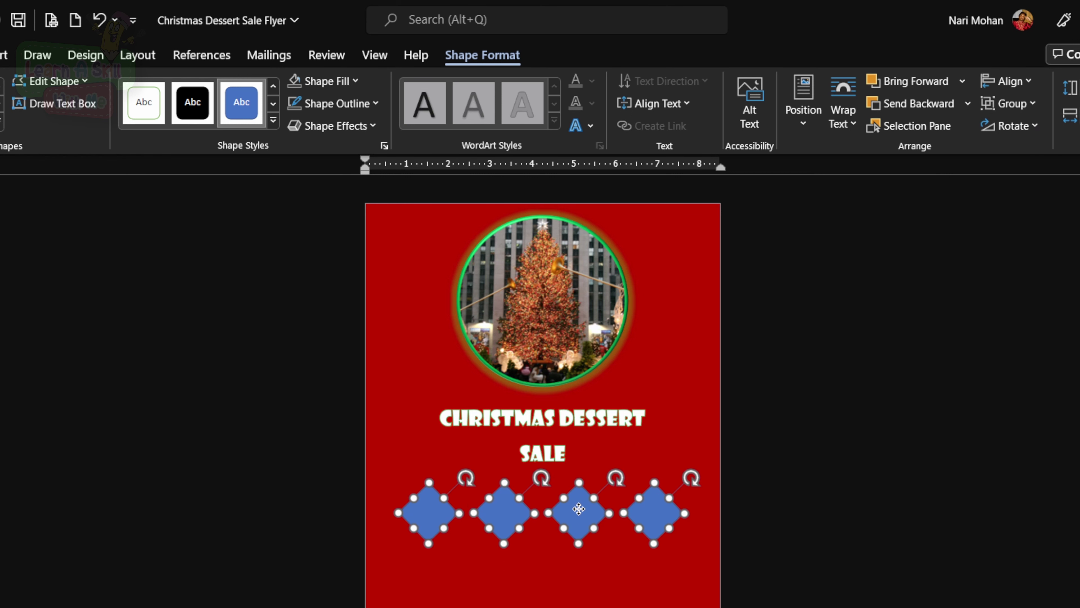
pyautogui.click(436, 511)
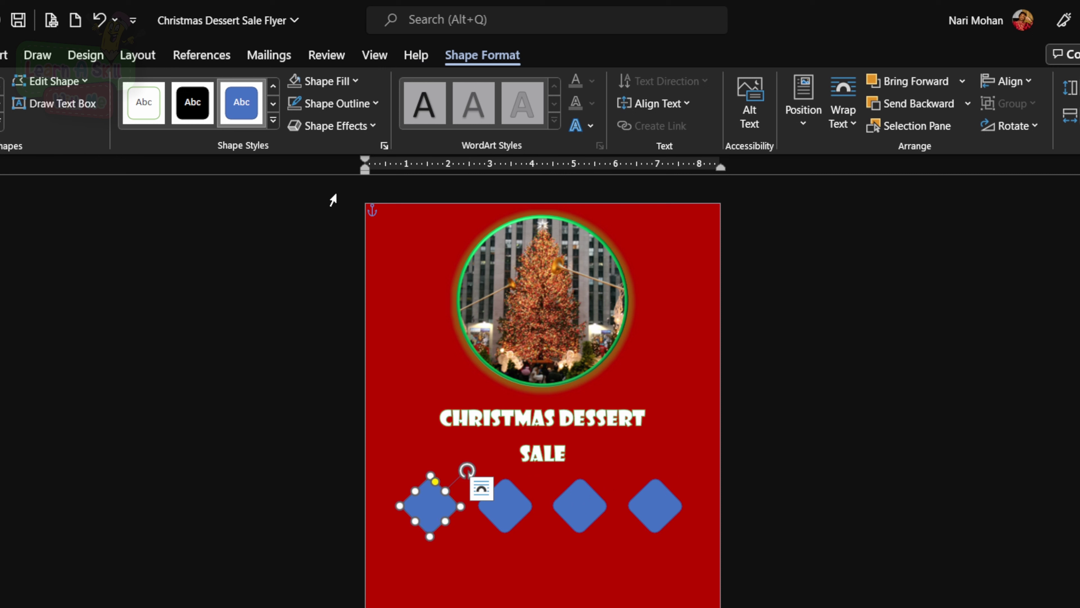
# Fill the first diamond with the Christmas Chocolates photo and the second with Christmas Ice Cream
pyautogui.click(356, 81)
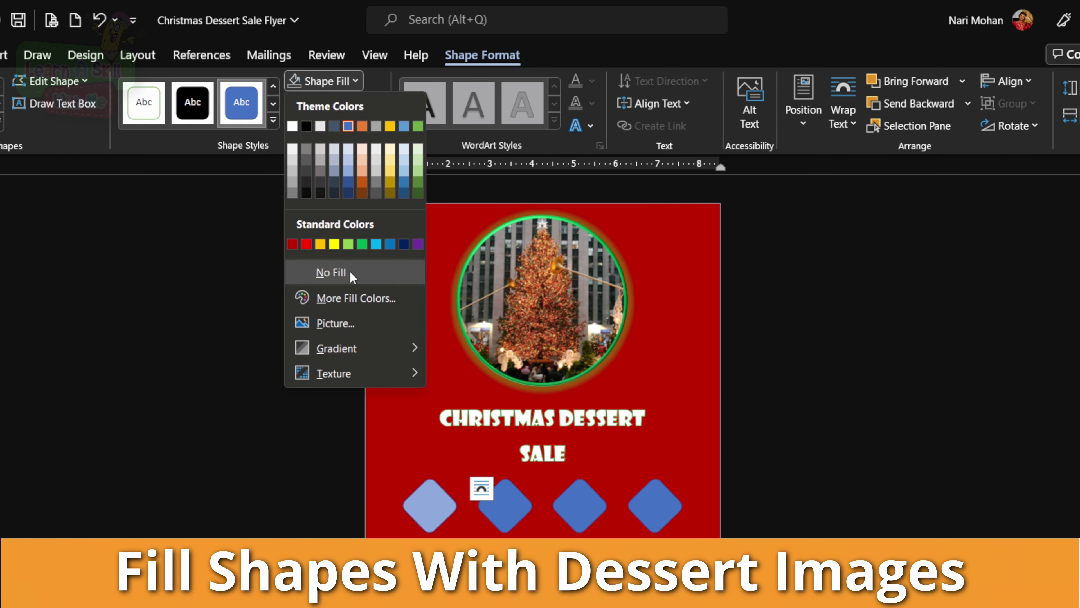
pyautogui.click(379, 326)
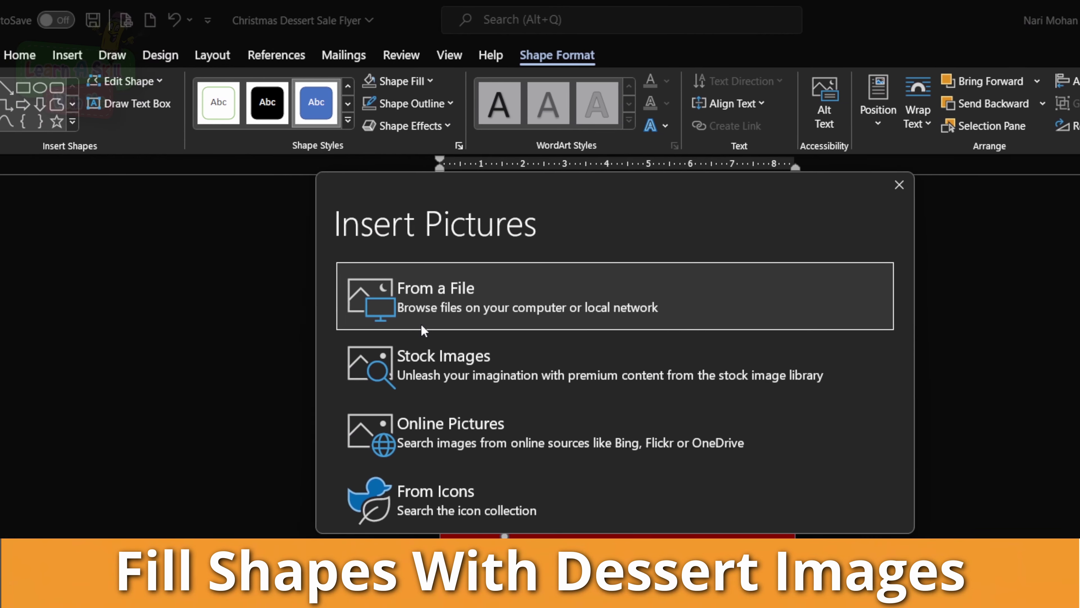
pyautogui.click(454, 310)
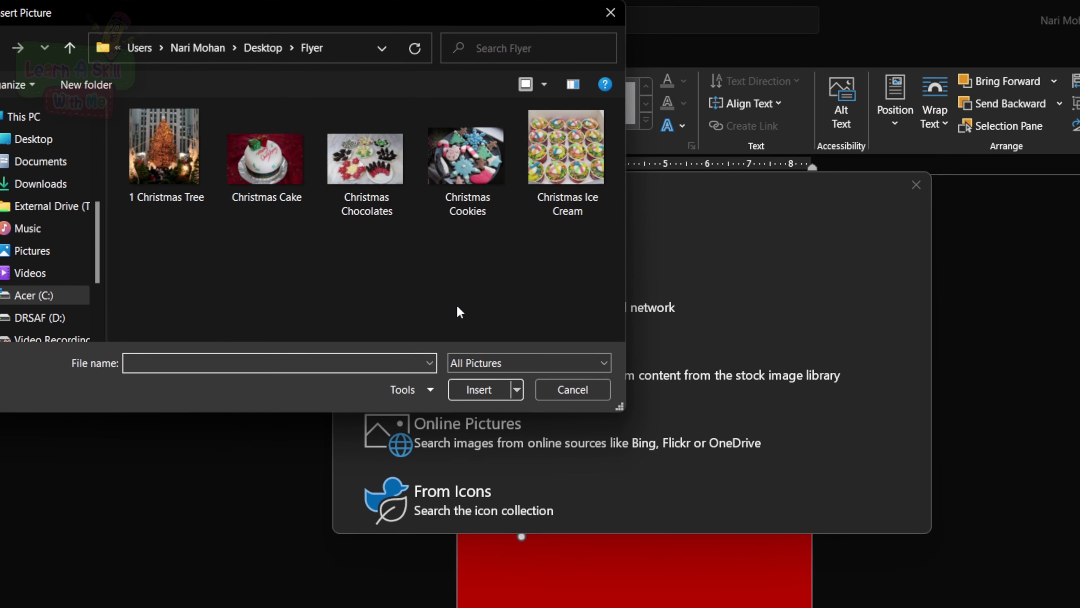
pyautogui.doubleClick(366, 182)
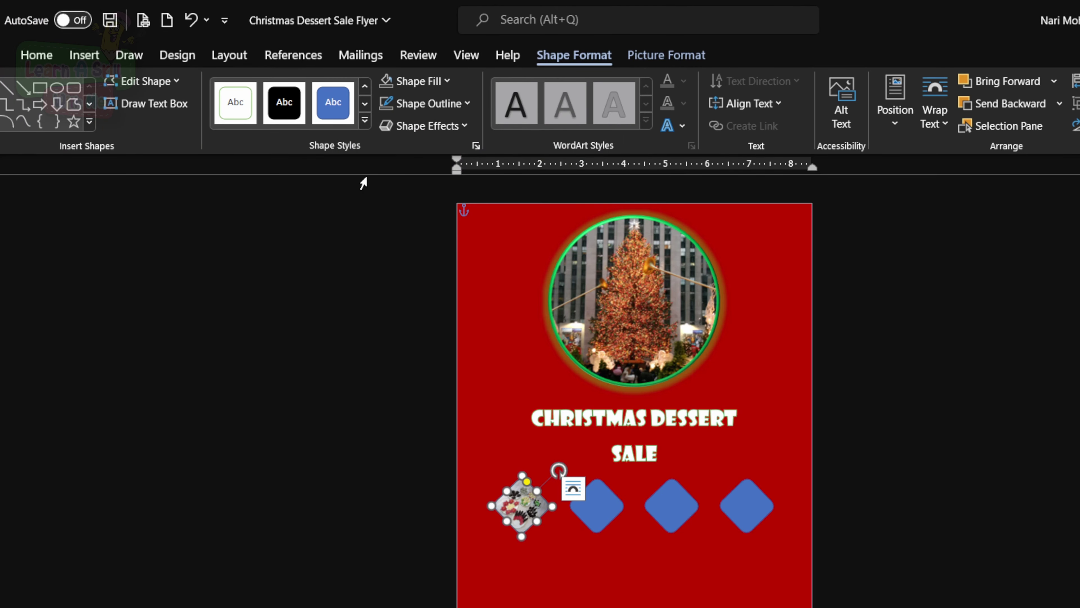
pyautogui.click(600, 514)
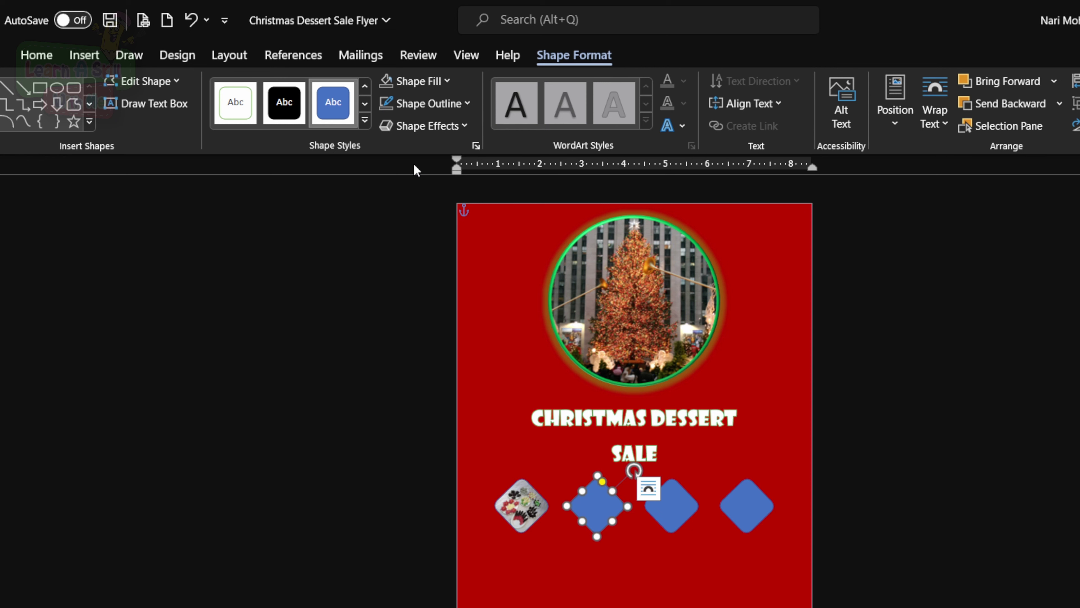
pyautogui.click(434, 80)
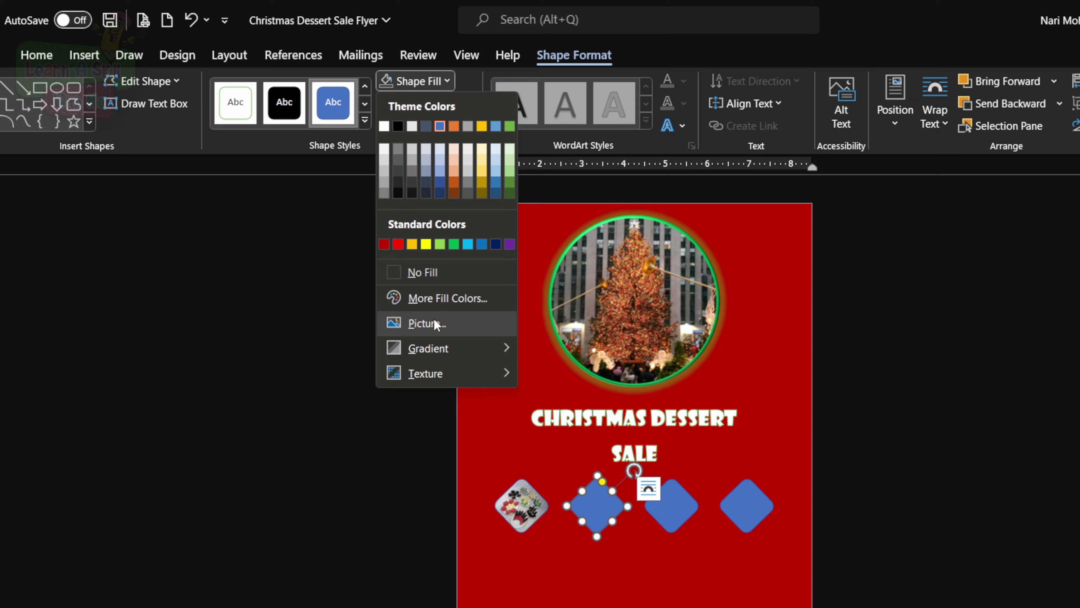
pyautogui.click(427, 323)
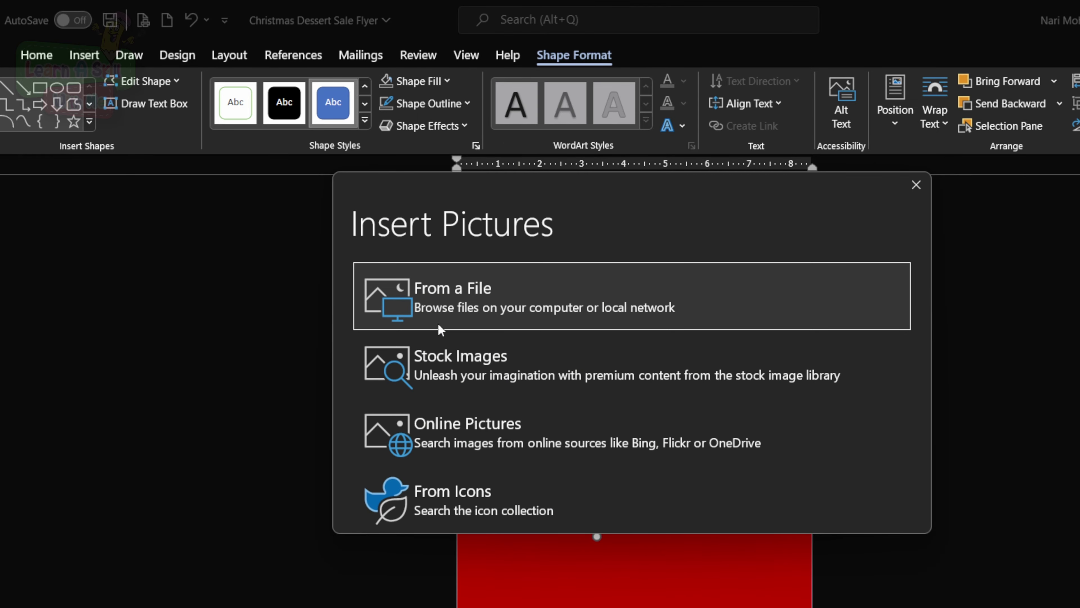
pyautogui.click(439, 328)
pyautogui.doubleClick(562, 170)
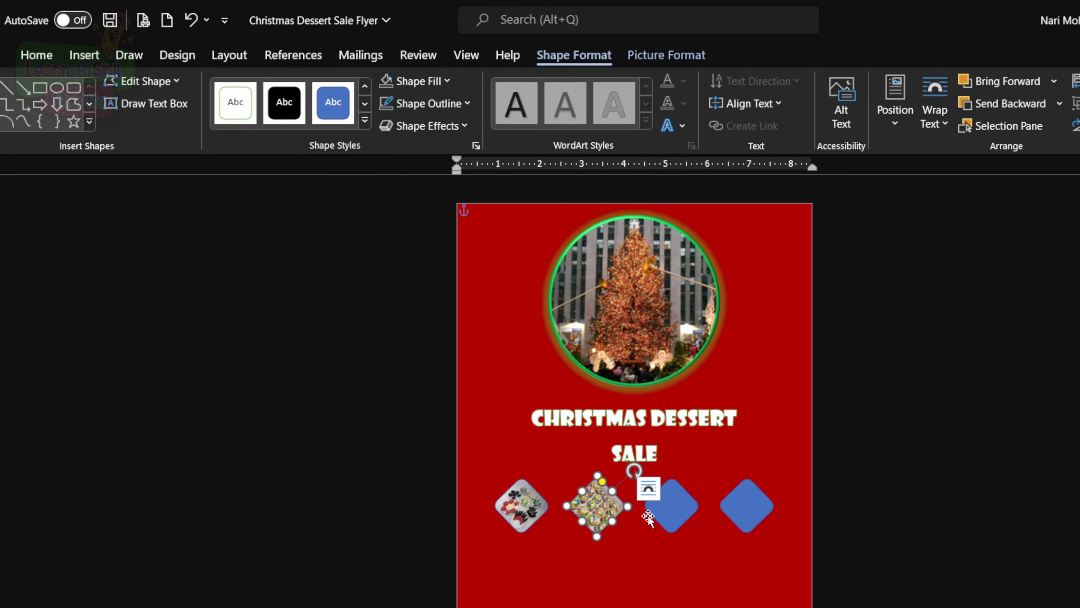
# Fill the third diamond with the cake photo and the fourth with Christmas Cookies
pyautogui.click(670, 506)
pyautogui.click(418, 80)
pyautogui.click(440, 322)
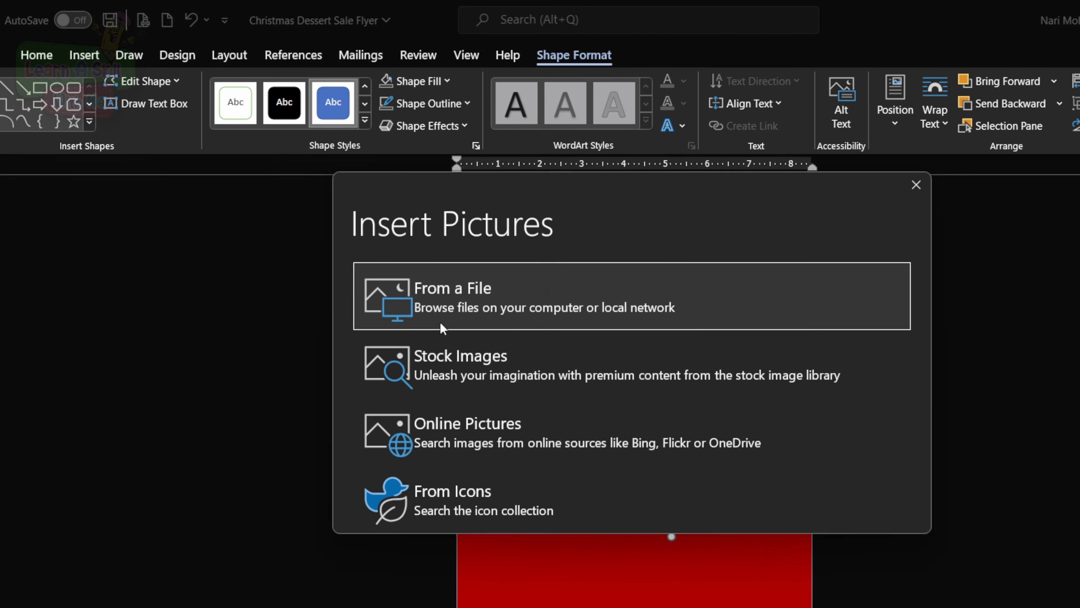
pyautogui.click(439, 322)
pyautogui.doubleClick(357, 213)
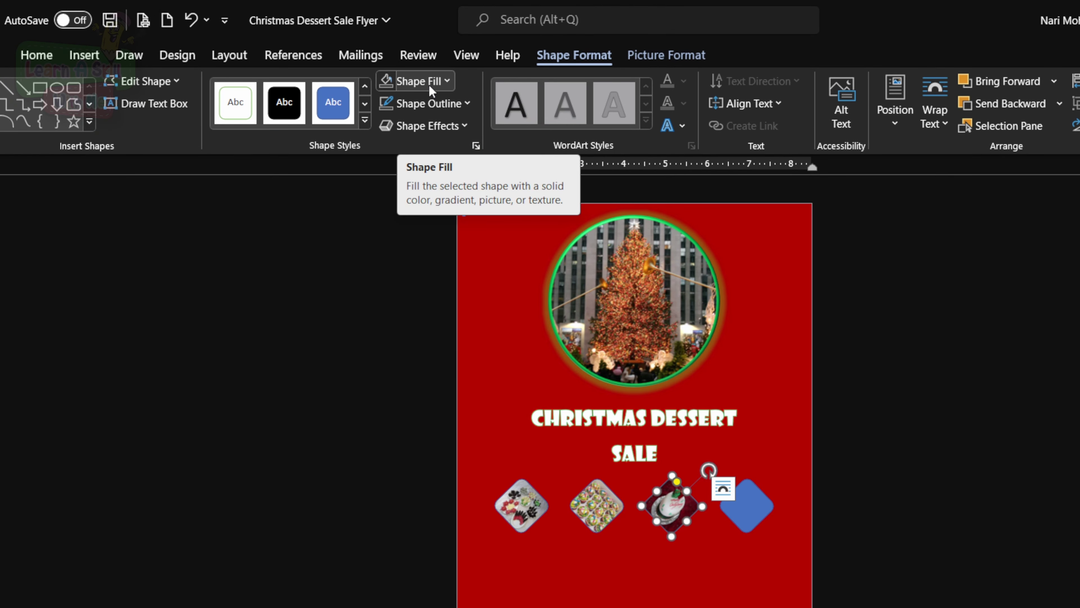
pyautogui.press('Tab')
pyautogui.click(419, 81)
pyautogui.click(447, 321)
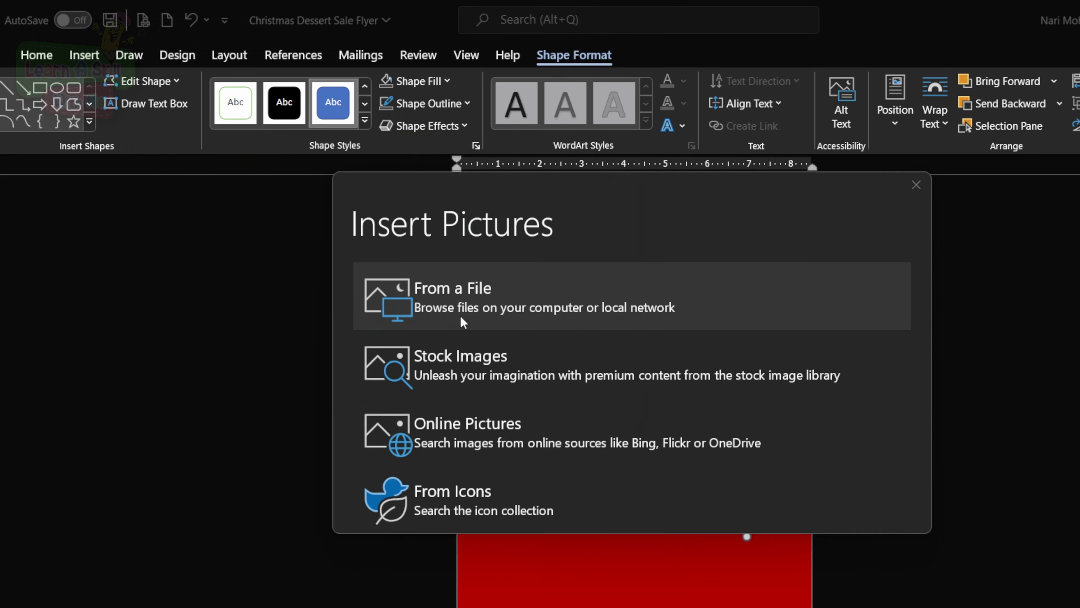
pyautogui.click(462, 322)
pyautogui.doubleClick(458, 205)
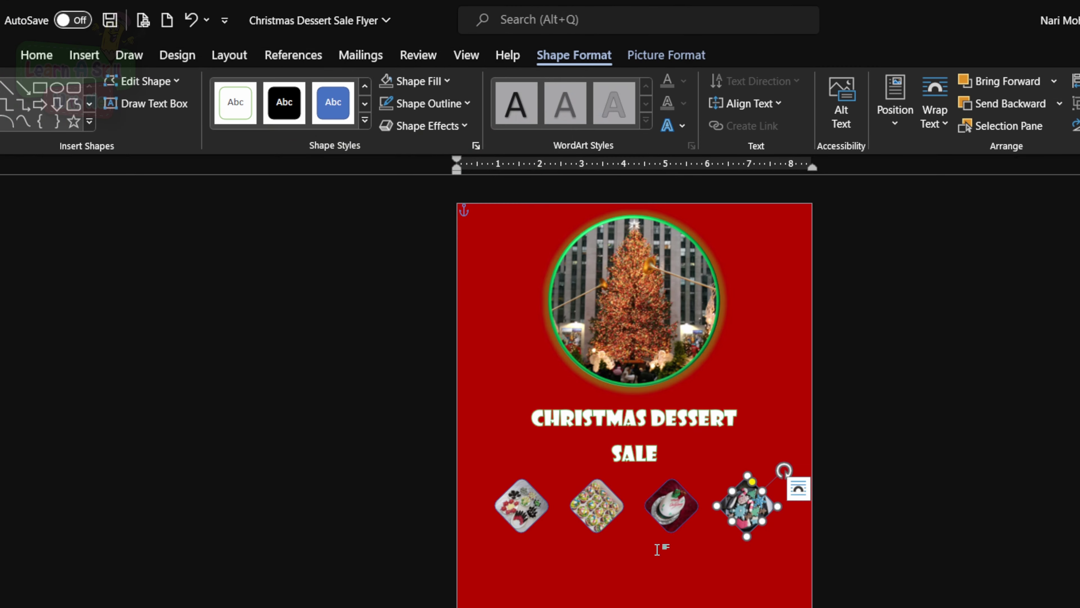
pyautogui.click(654, 570)
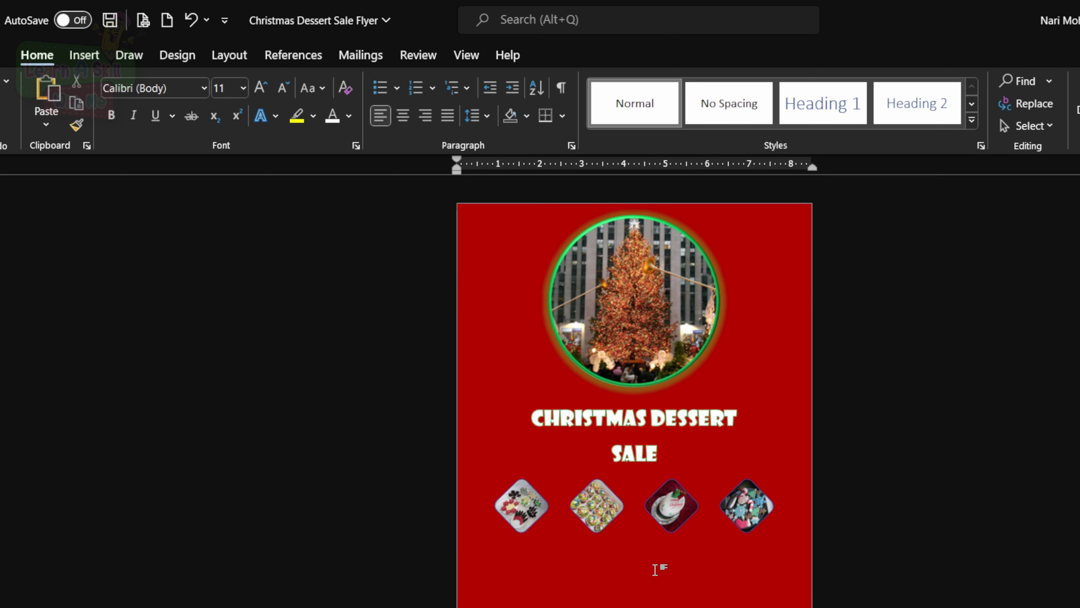
# Give the first dessert diamond a green shape outline
pyautogui.click(525, 504)
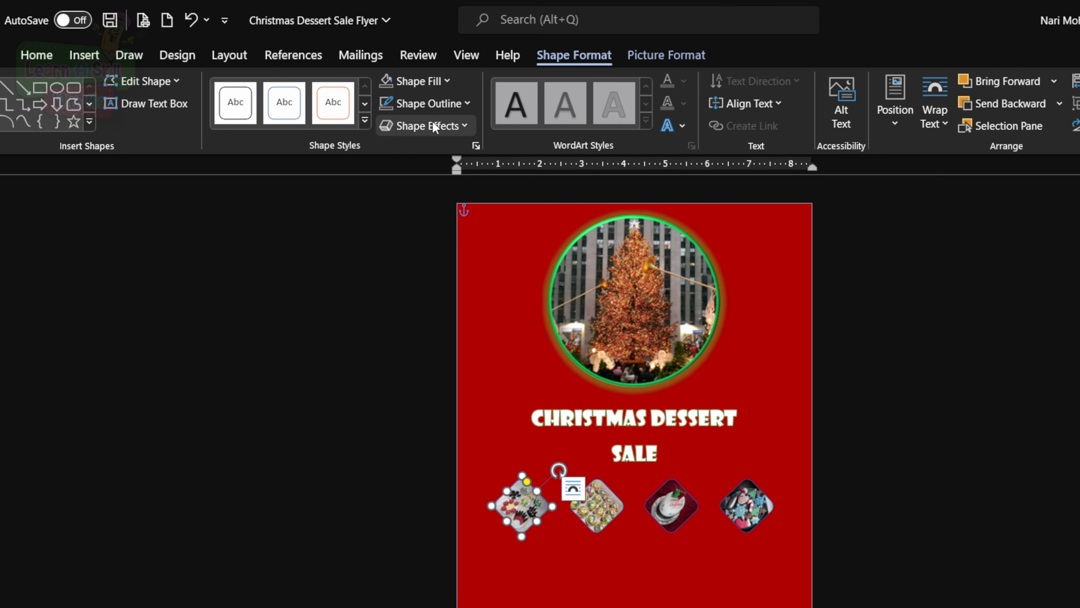
pyautogui.click(456, 103)
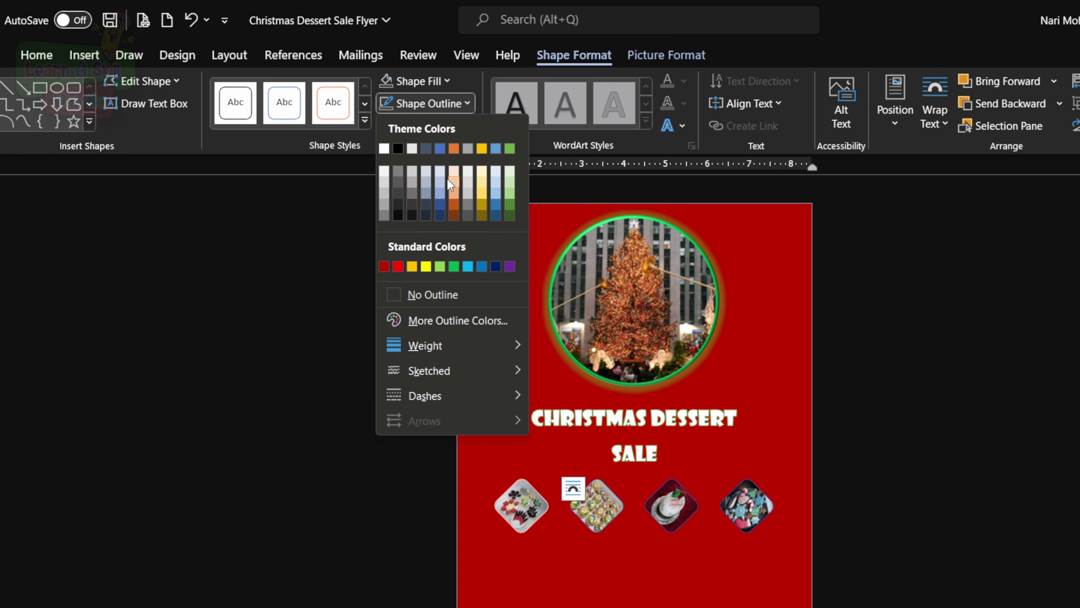
pyautogui.click(412, 266)
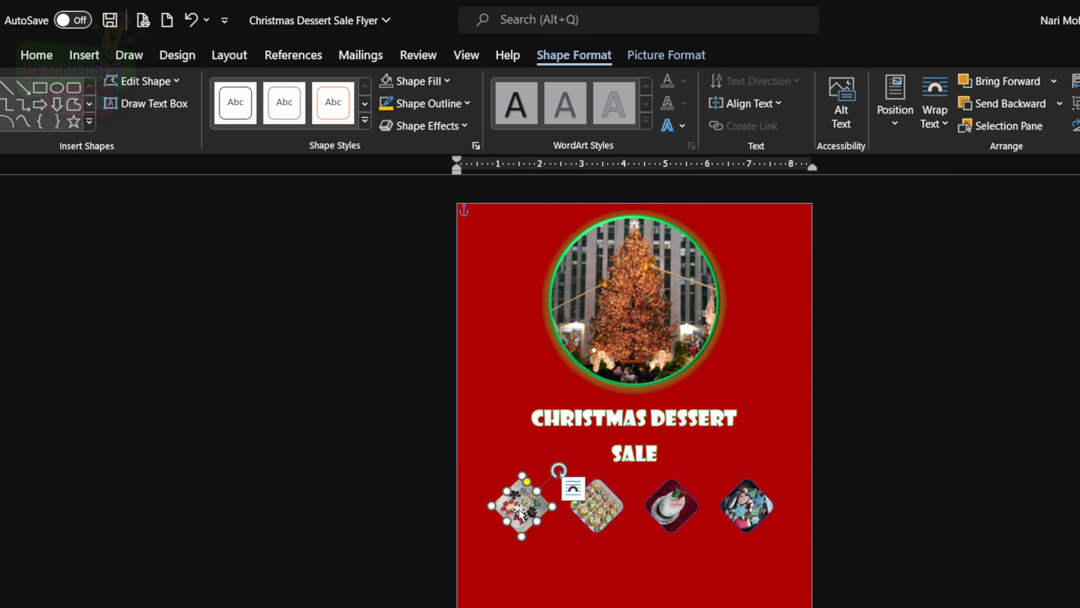
pyautogui.click(425, 103)
pyautogui.moveTo(472, 347)
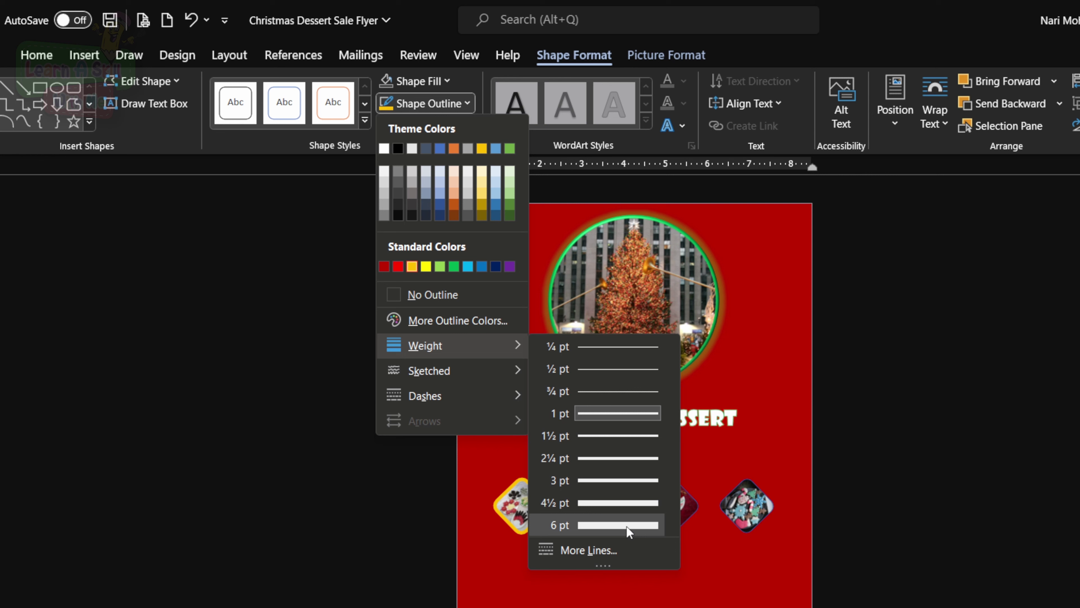
pyautogui.click(454, 267)
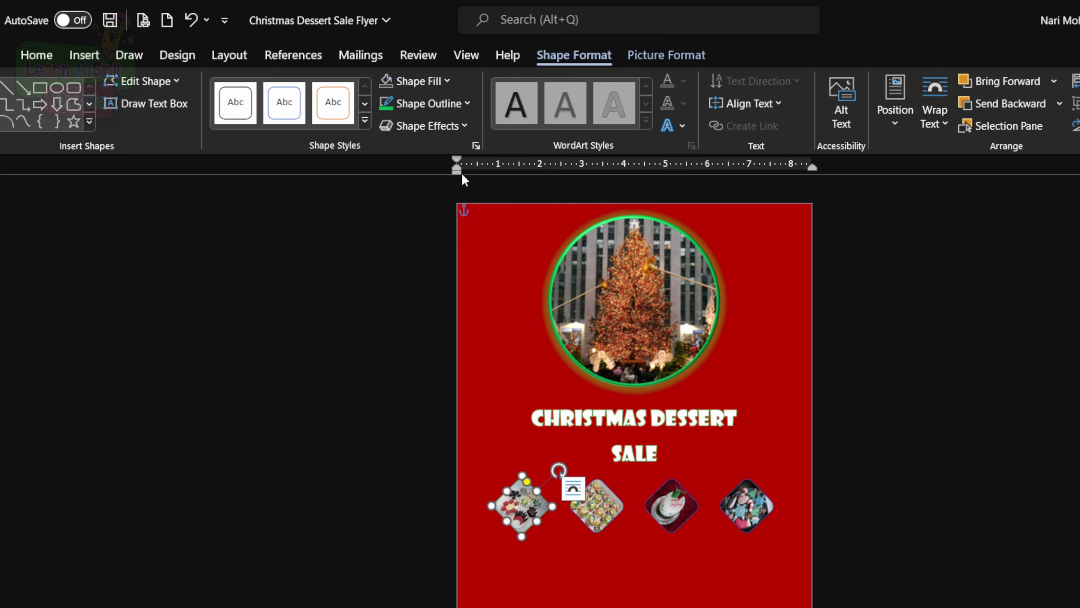
# Add an 18 pt warm orange glow around the first diamond
pyautogui.click(463, 126)
pyautogui.moveTo(451, 284)
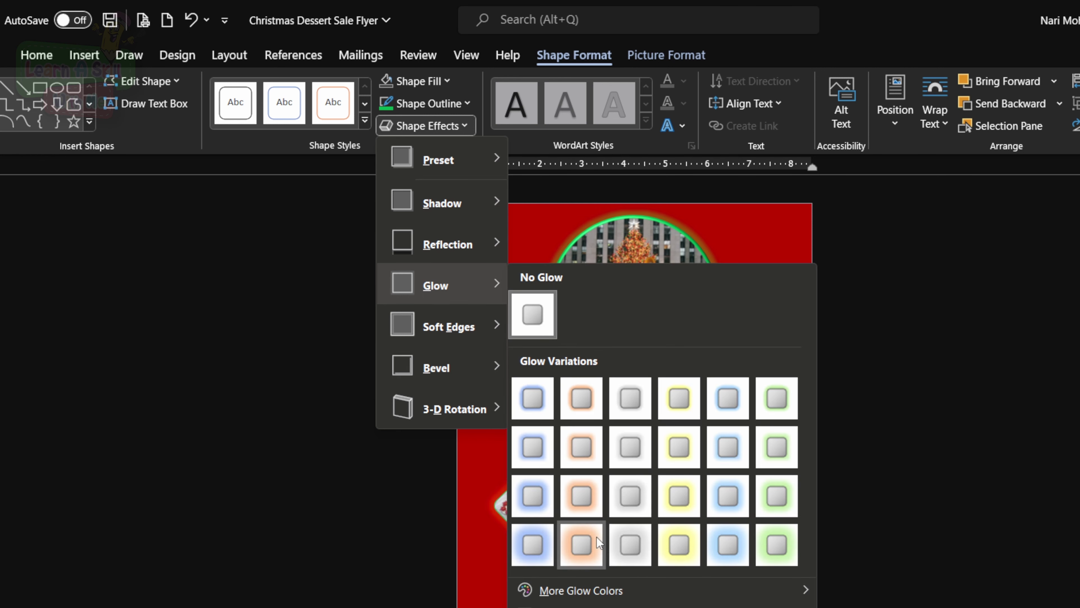
pyautogui.click(679, 544)
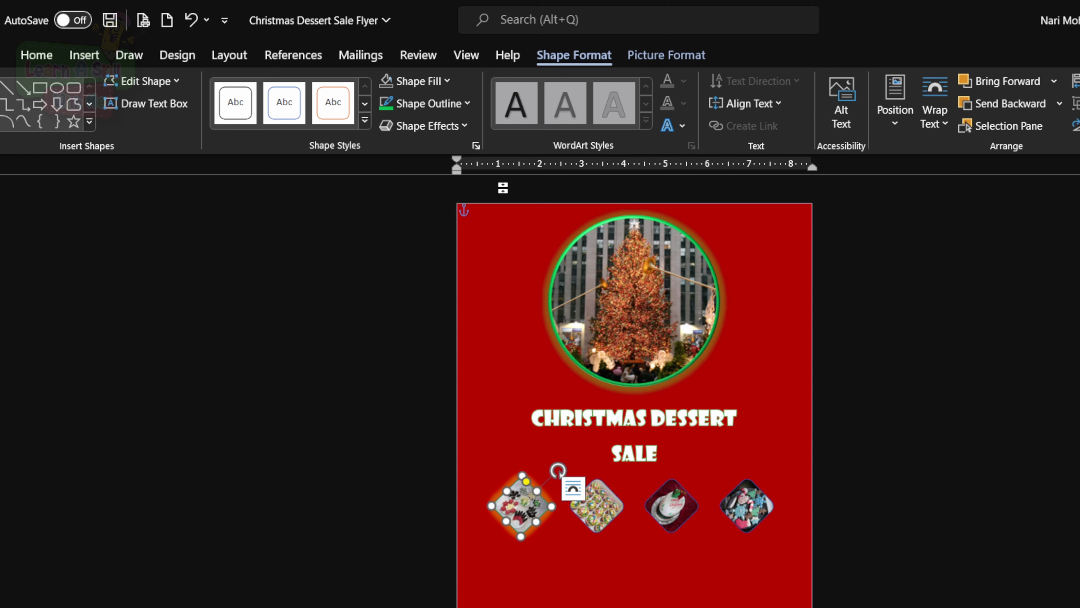
# Give the second diamond a green outline and an 18 pt green glow
pyautogui.click(602, 499)
pyautogui.click(444, 104)
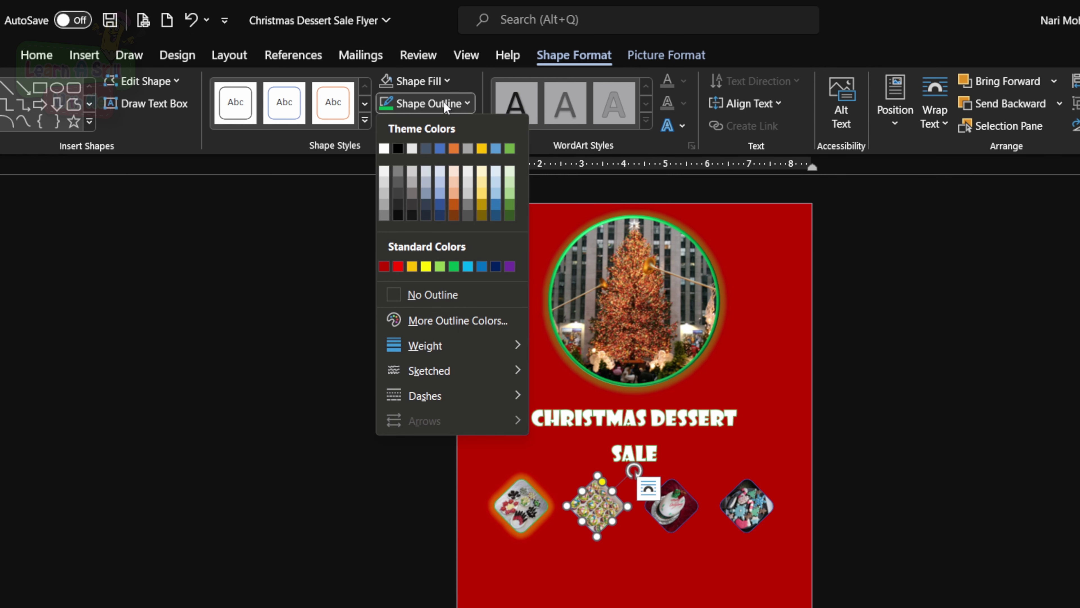
pyautogui.click(454, 265)
pyautogui.click(425, 125)
pyautogui.moveTo(442, 284)
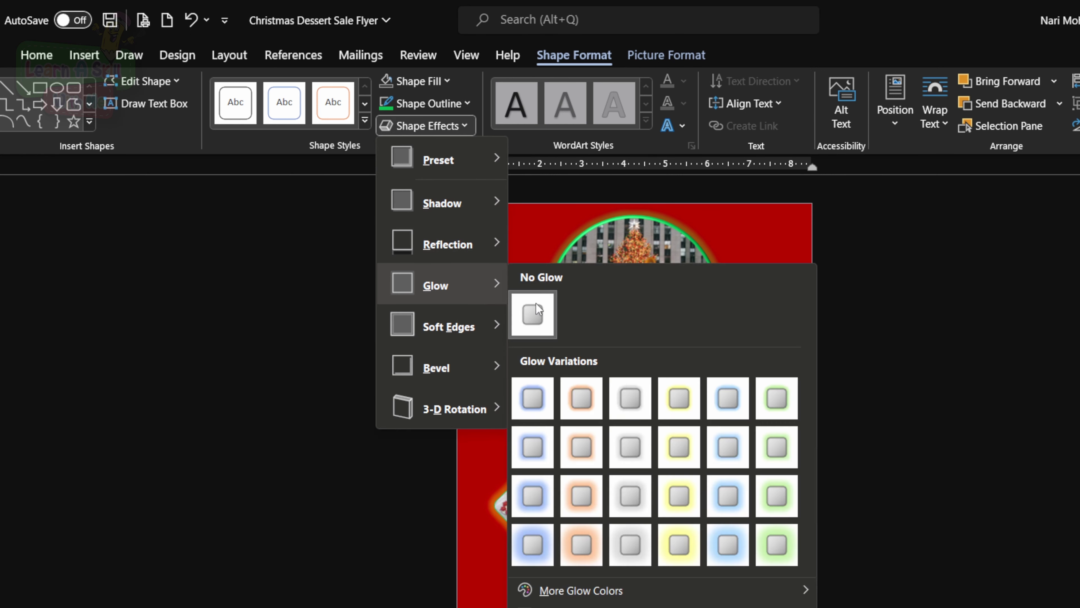
pyautogui.click(777, 552)
# Give the third diamond a green outline and an 18 pt orange glow
pyautogui.click(677, 522)
pyautogui.click(444, 104)
pyautogui.click(453, 266)
pyautogui.click(425, 125)
pyautogui.moveTo(479, 272)
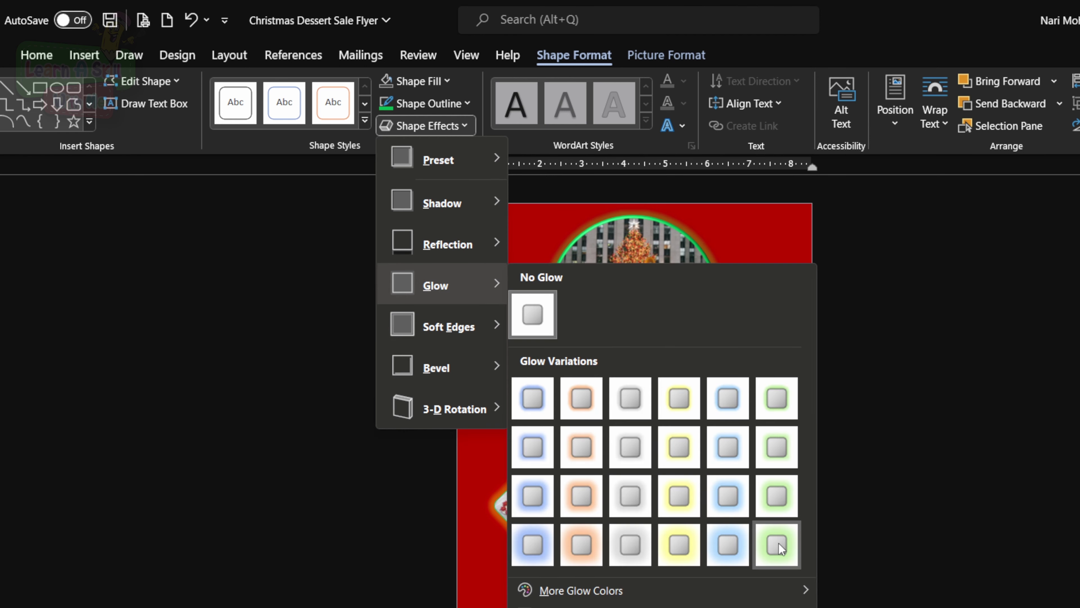
pyautogui.click(607, 549)
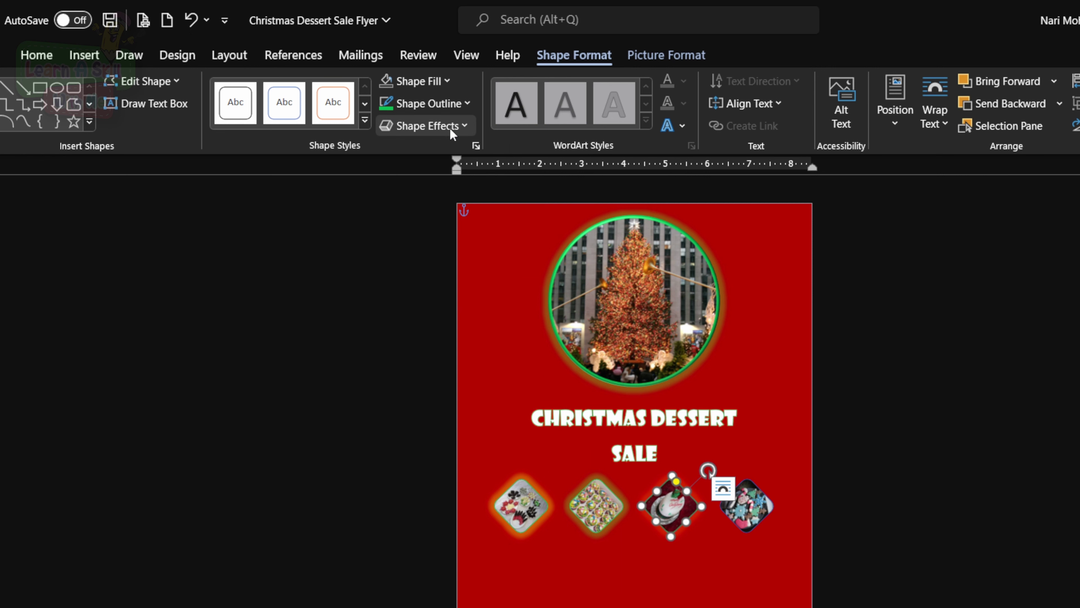
# Apply an 18 pt glow variation to the fourth diamond
pyautogui.click(748, 499)
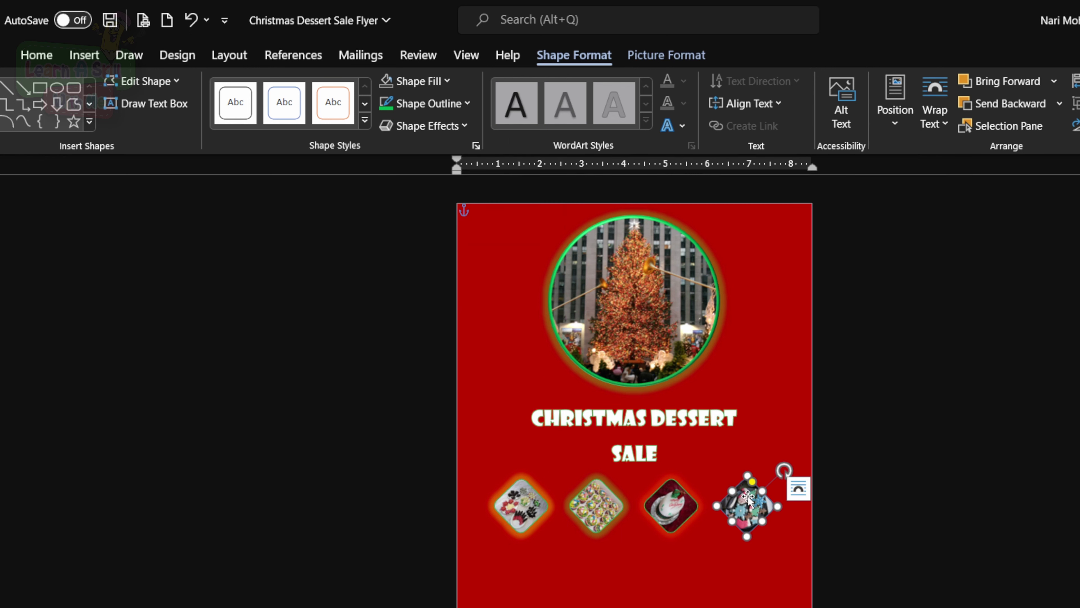
pyautogui.click(432, 126)
pyautogui.moveTo(493, 286)
pyautogui.click(780, 546)
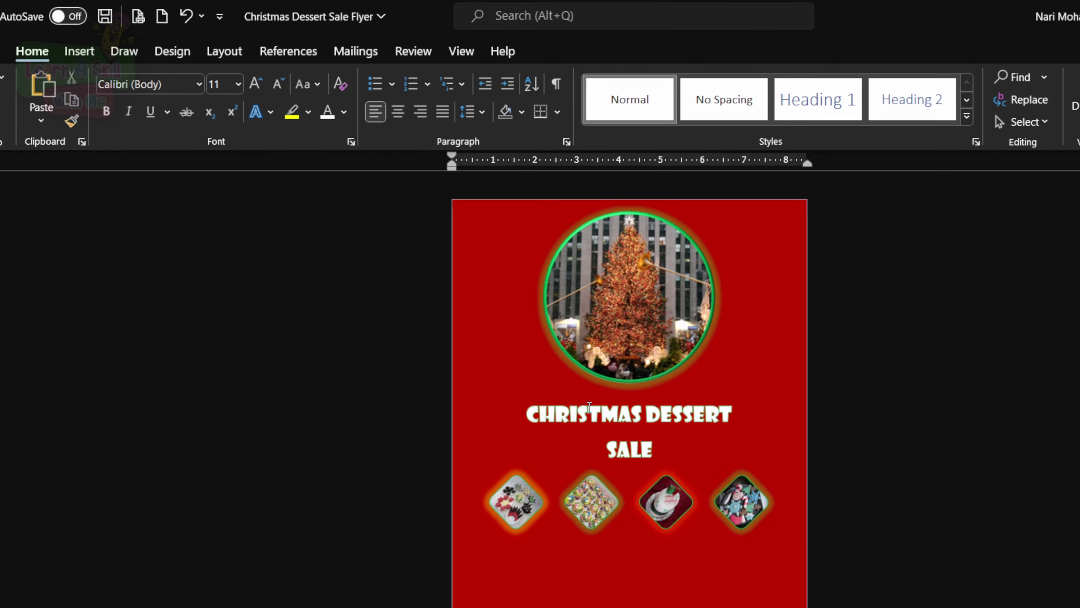
# Duplicate the title box, move it below the first dessert diamond and retype it as CHOCOLATE
pyautogui.click(521, 366)
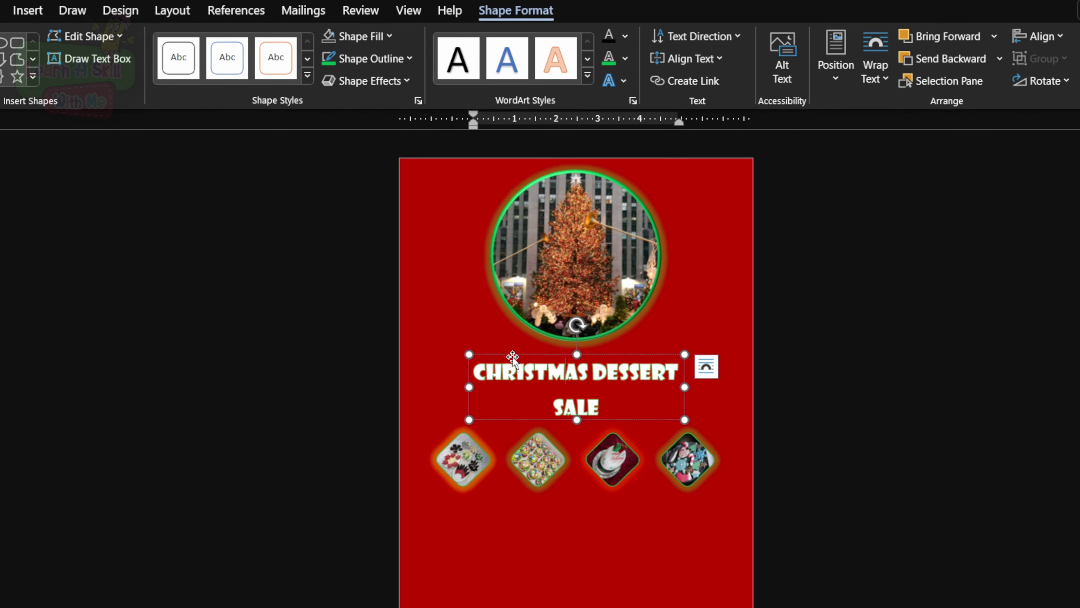
pyautogui.hotkey('ctrl', 'c')
pyautogui.hotkey('ctrl', 'v')
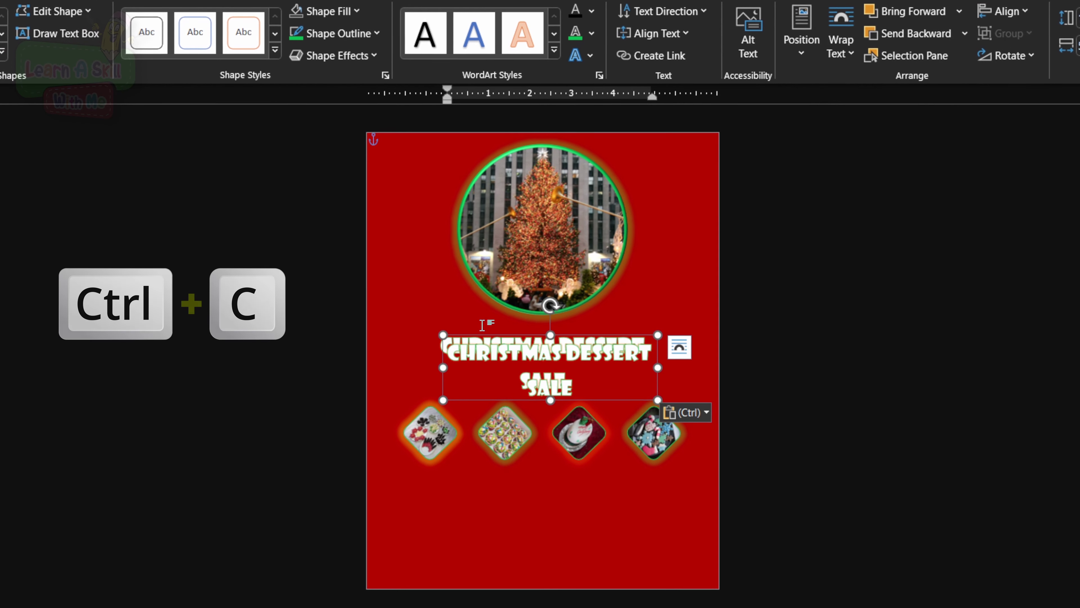
pyautogui.moveTo(578, 374); pyautogui.dragTo(542, 529)
pyautogui.tripleClick(542, 529)
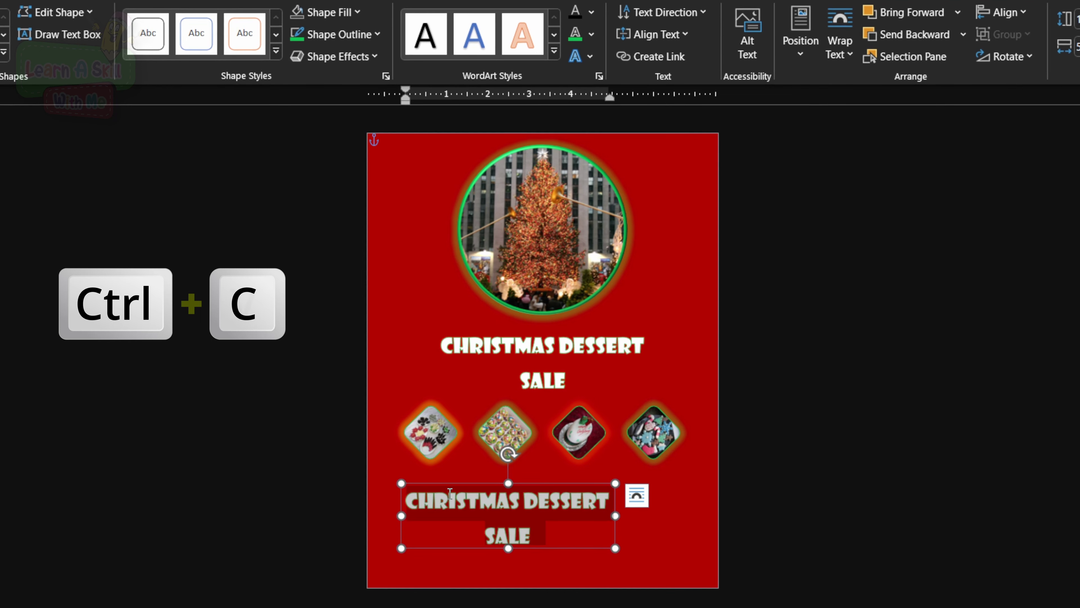
pyautogui.write('CHOCOLATE')
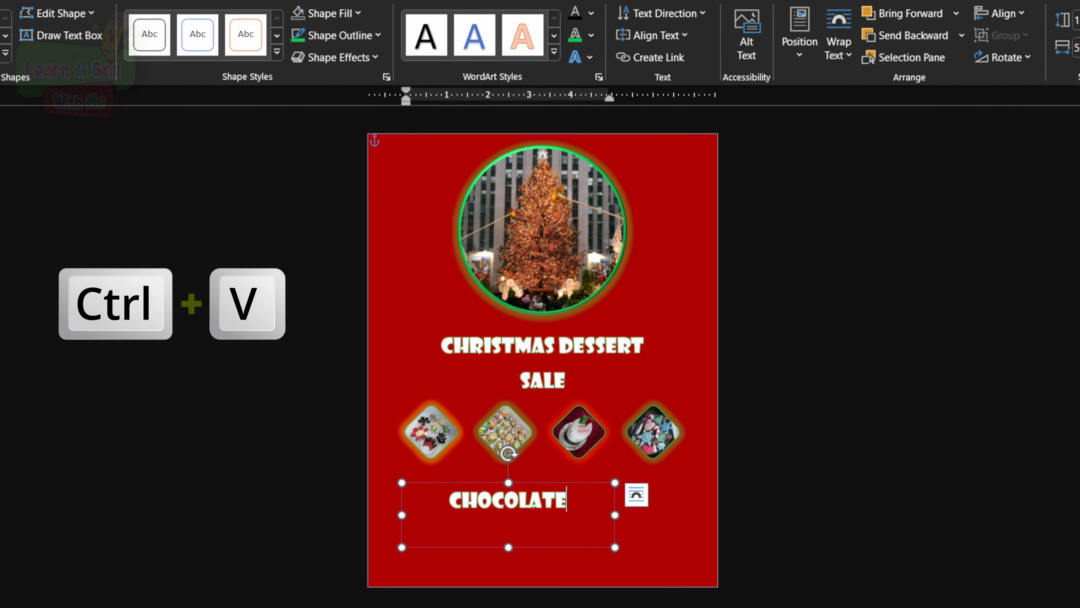
# Shrink the CHOCOLATE text down to 20 pt and trim its box to fit the word
pyautogui.moveTo(615, 547); pyautogui.dragTo(587, 522)
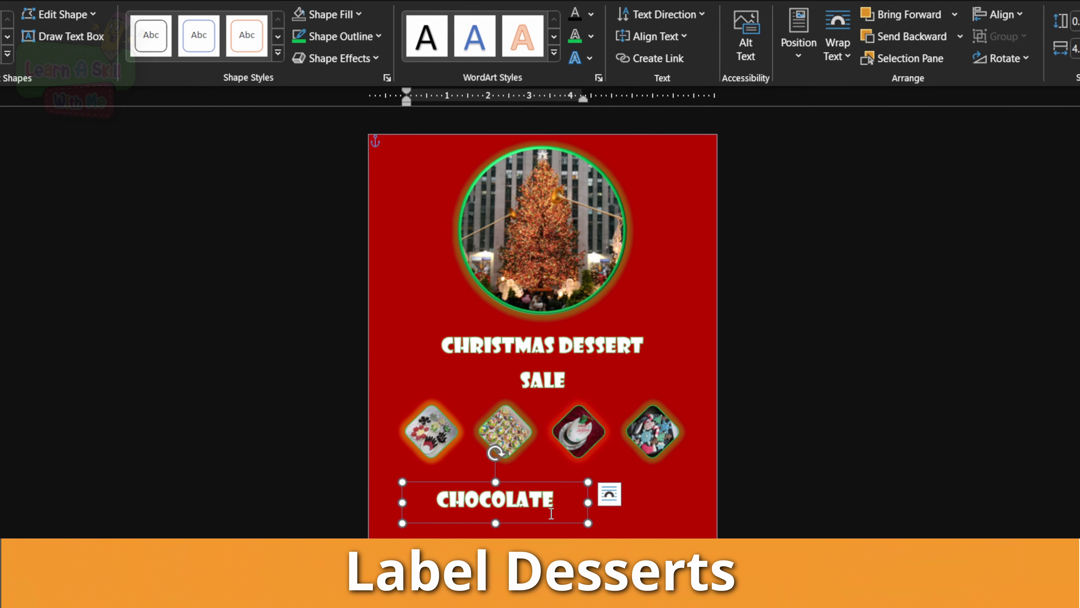
pyautogui.tripleClick(535, 498)
pyautogui.click(702, 446)
pyautogui.click(702, 445)
pyautogui.click(702, 445)
pyautogui.click(702, 445)
pyautogui.click(702, 446)
pyautogui.moveTo(587, 522); pyautogui.dragTo(452, 494)
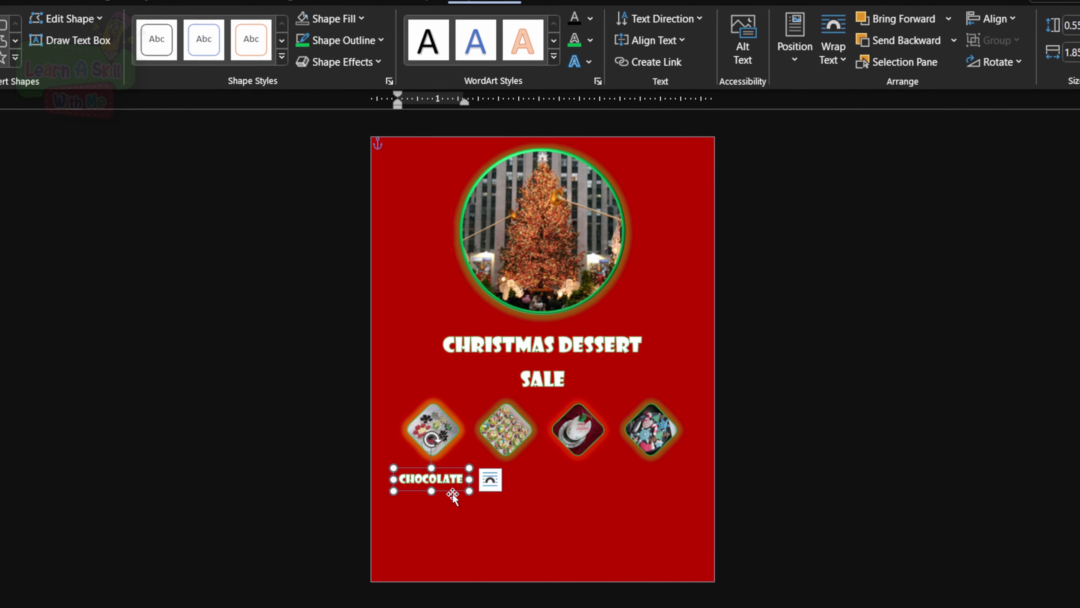
# Set the CHOCOLATE label to 16 pt and tighten its box around the text
pyautogui.click(8, 1)
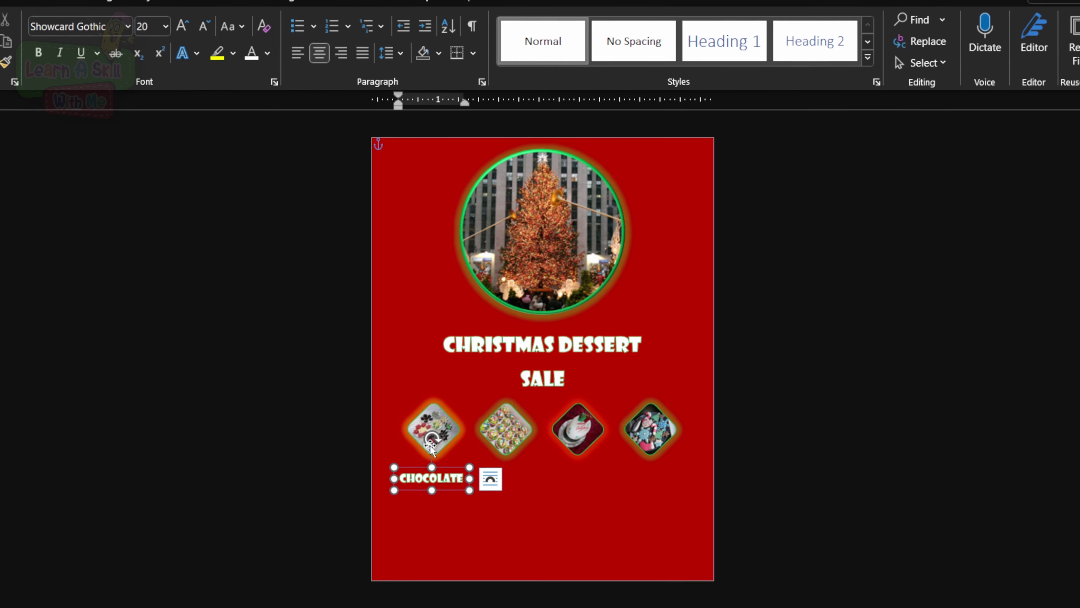
pyautogui.doubleClick(432, 478)
pyautogui.click(205, 27)
pyautogui.click(204, 26)
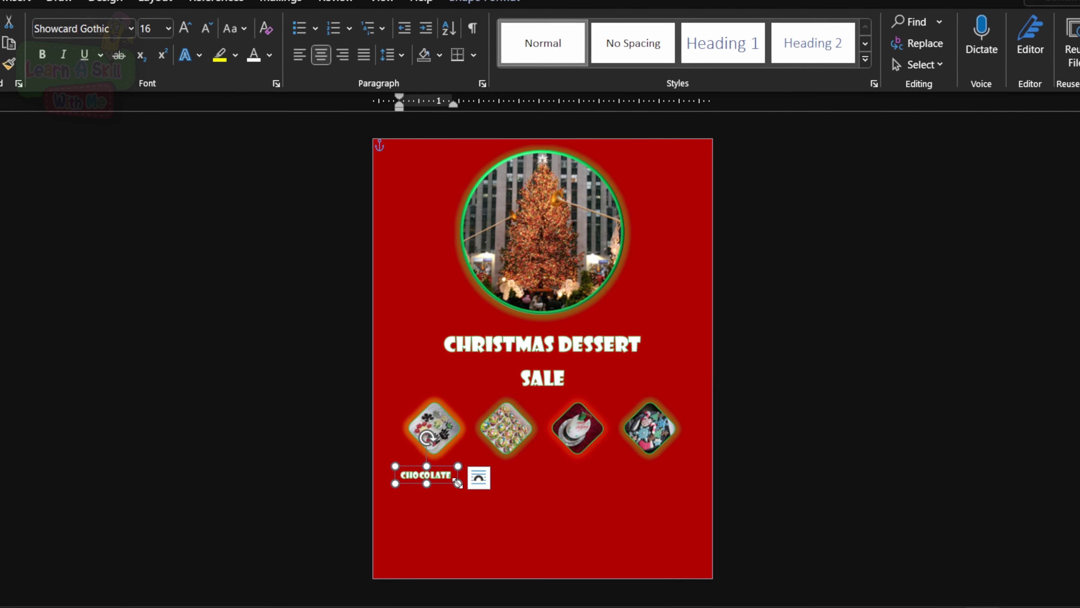
pyautogui.moveTo(463, 483); pyautogui.dragTo(453, 483)
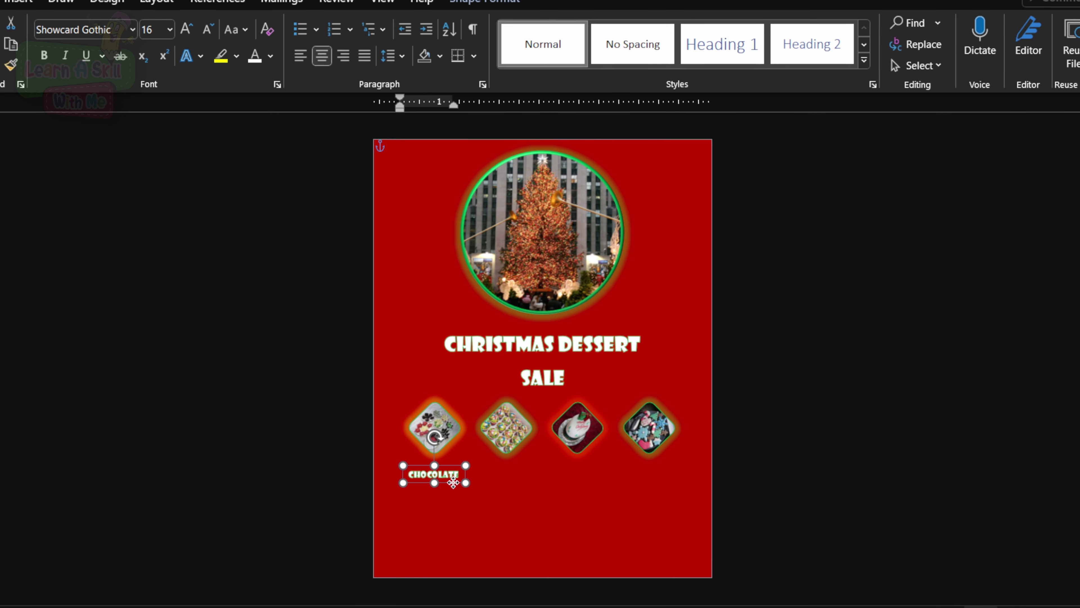
pyautogui.click(452, 482)
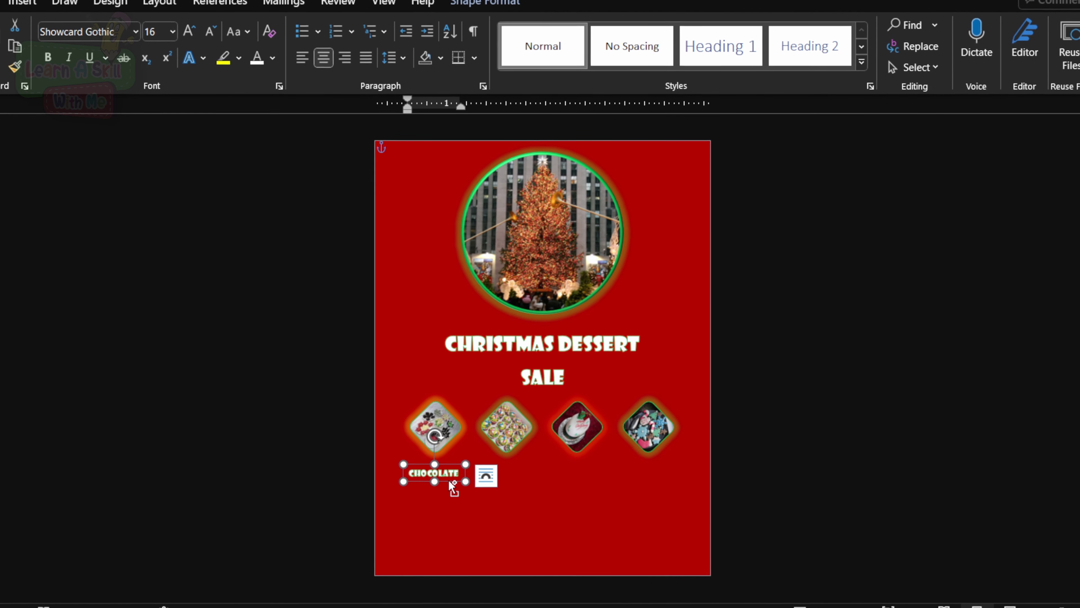
# Paste copies of the CHOCOLATE label under the fourth, third and second diamonds
pyautogui.hotkey('ctrl', 'v')
pyautogui.hotkey('ctrl', 'v')
pyautogui.hotkey('ctrl', 'v')
pyautogui.moveTo(468, 502); pyautogui.dragTo(660, 480)
pyautogui.hotkey('ctrl', 'c')
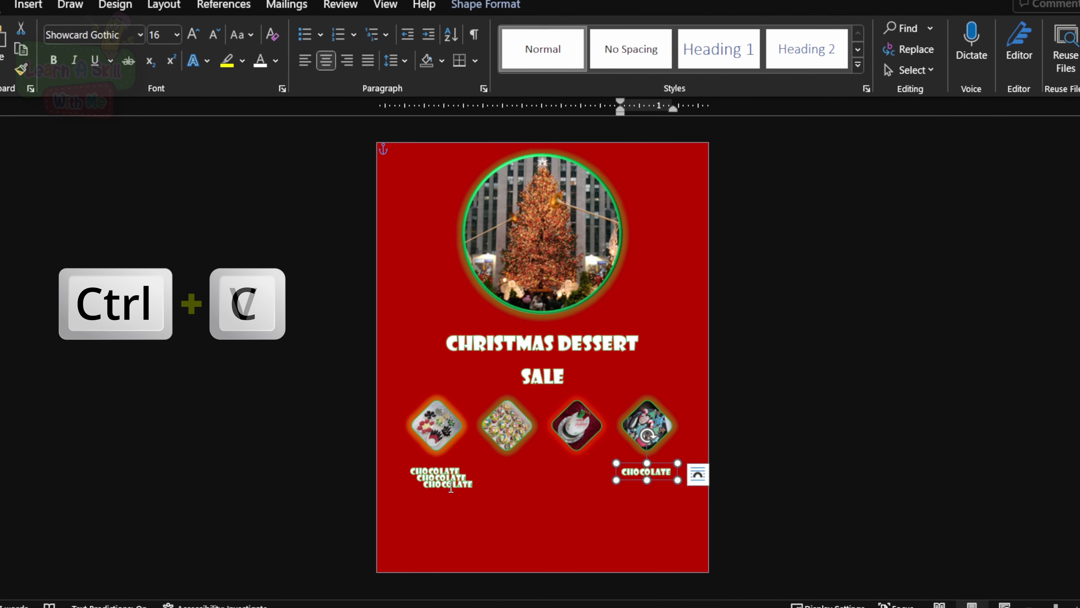
pyautogui.hotkey('ctrl', 'v')
pyautogui.moveTo(460, 489); pyautogui.dragTo(592, 478)
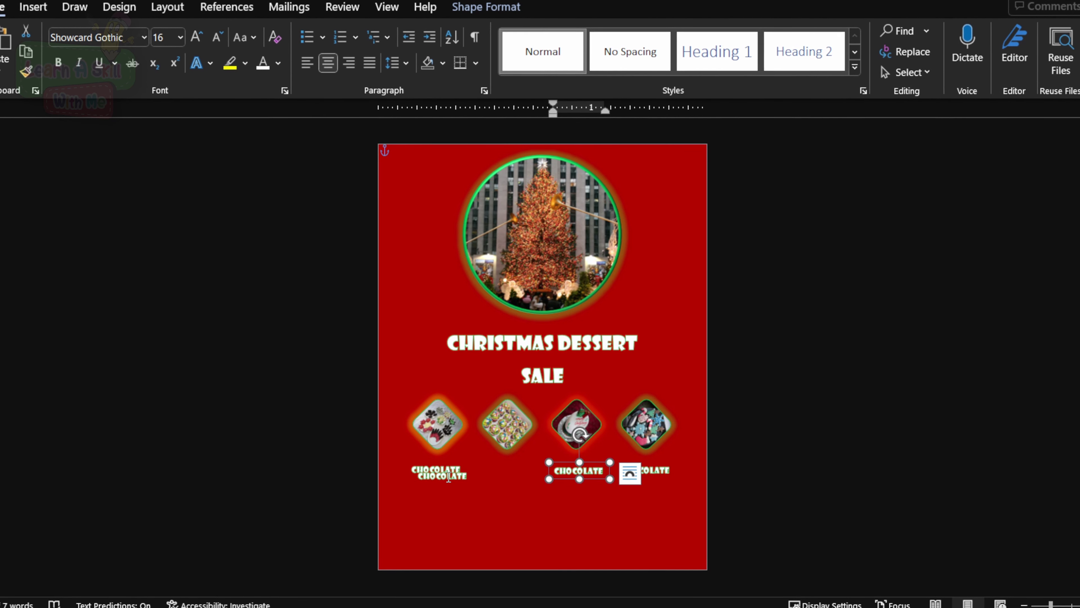
pyautogui.click(456, 484)
pyautogui.moveTo(456, 489); pyautogui.dragTo(517, 482)
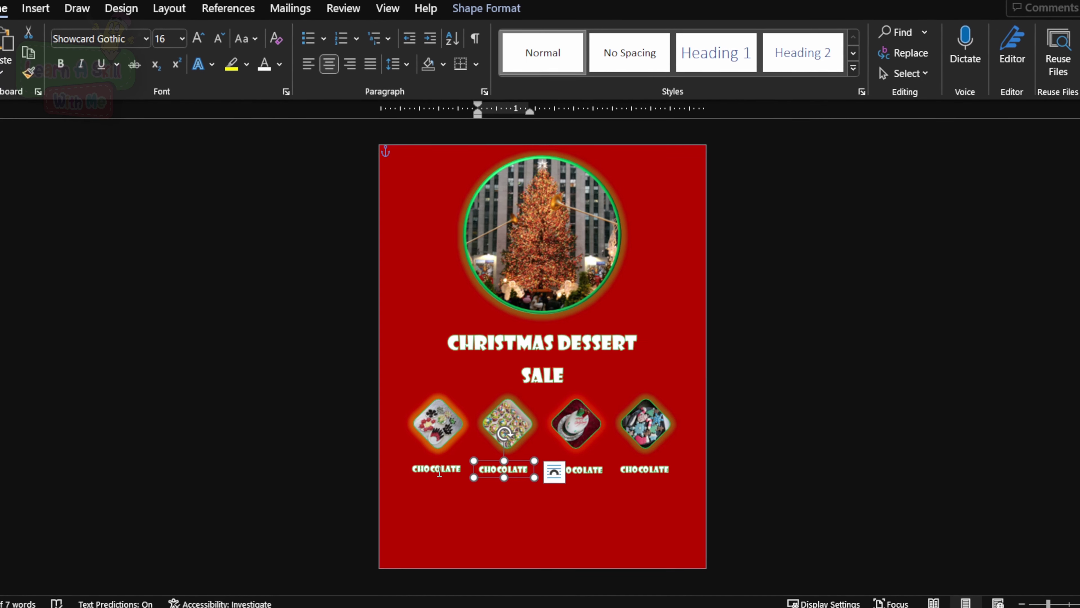
# Check the first label's text wrapping and shift the second label slightly right
pyautogui.click(440, 470)
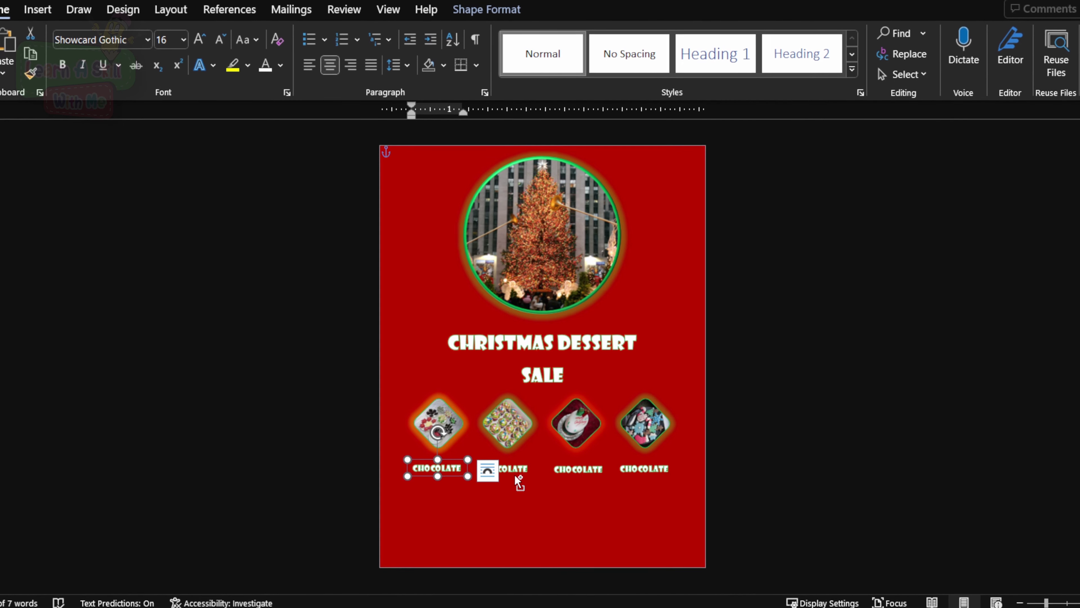
pyautogui.click(487, 470)
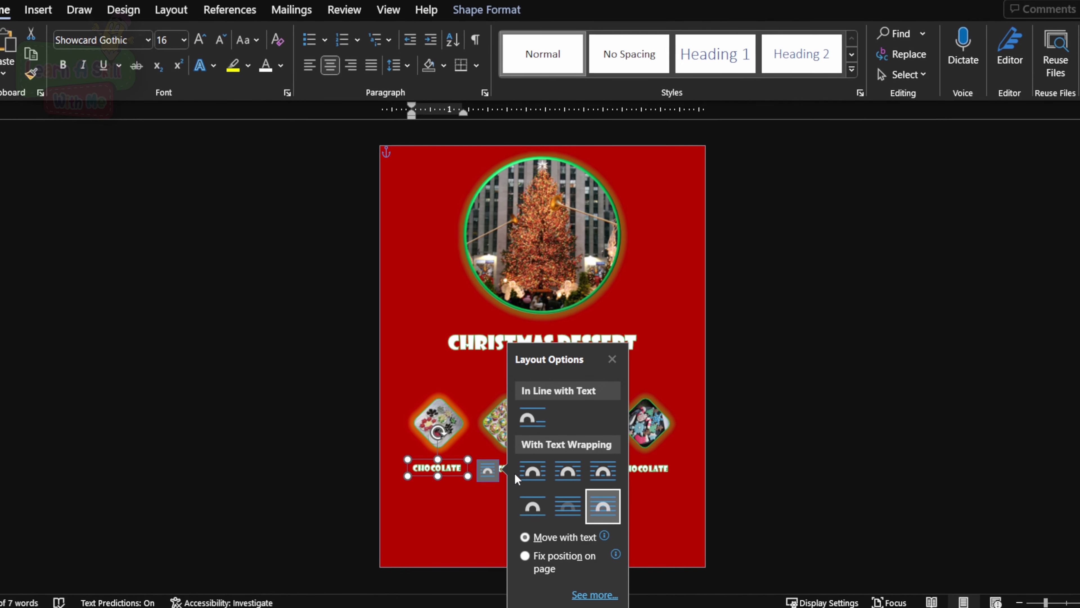
pyautogui.press('Escape')
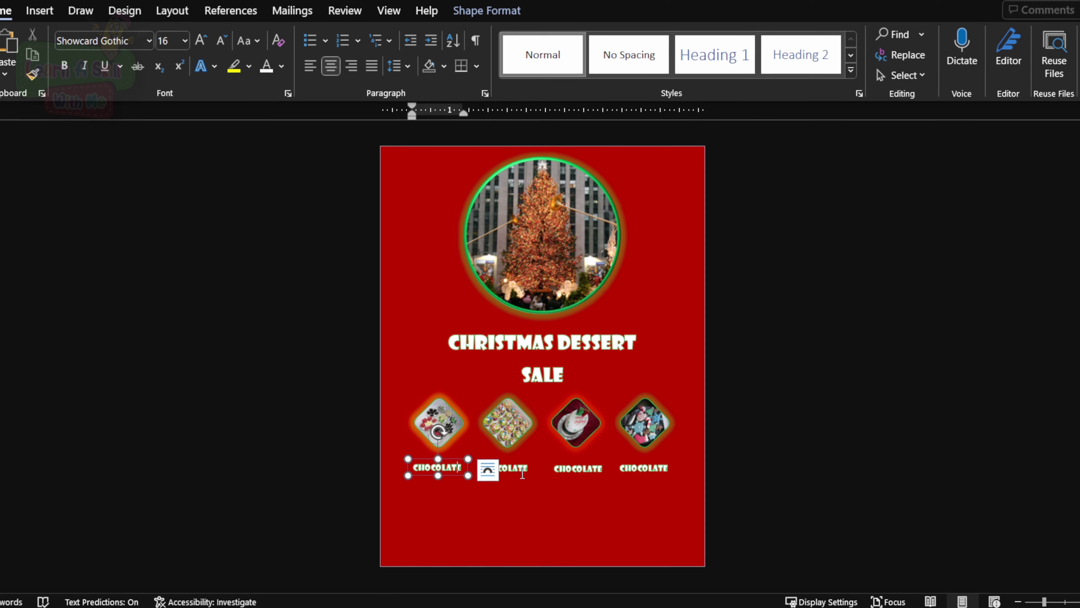
pyautogui.click(523, 473)
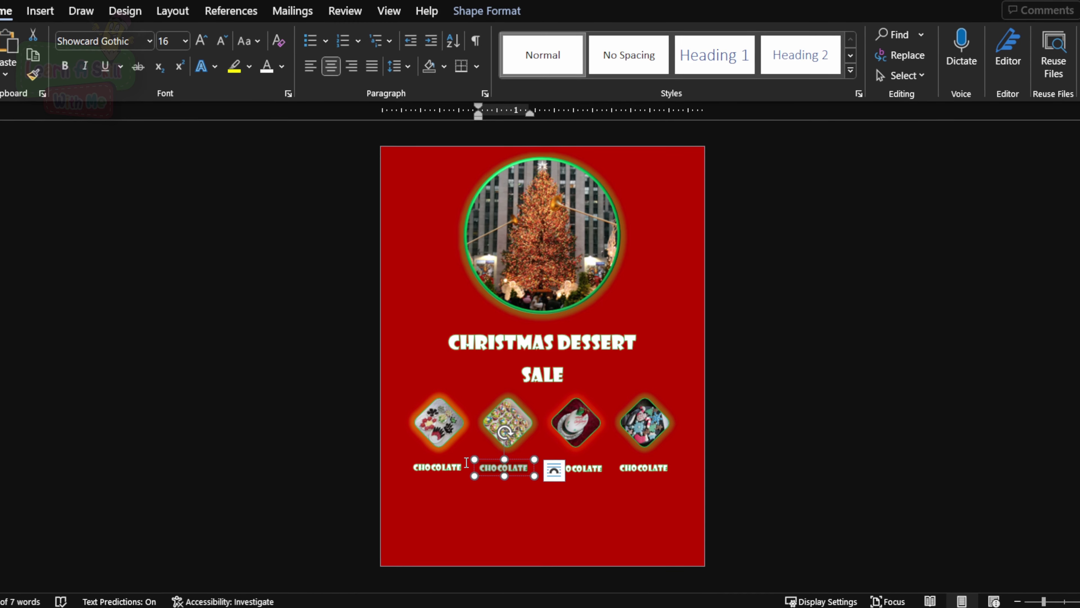
pyautogui.click(581, 498)
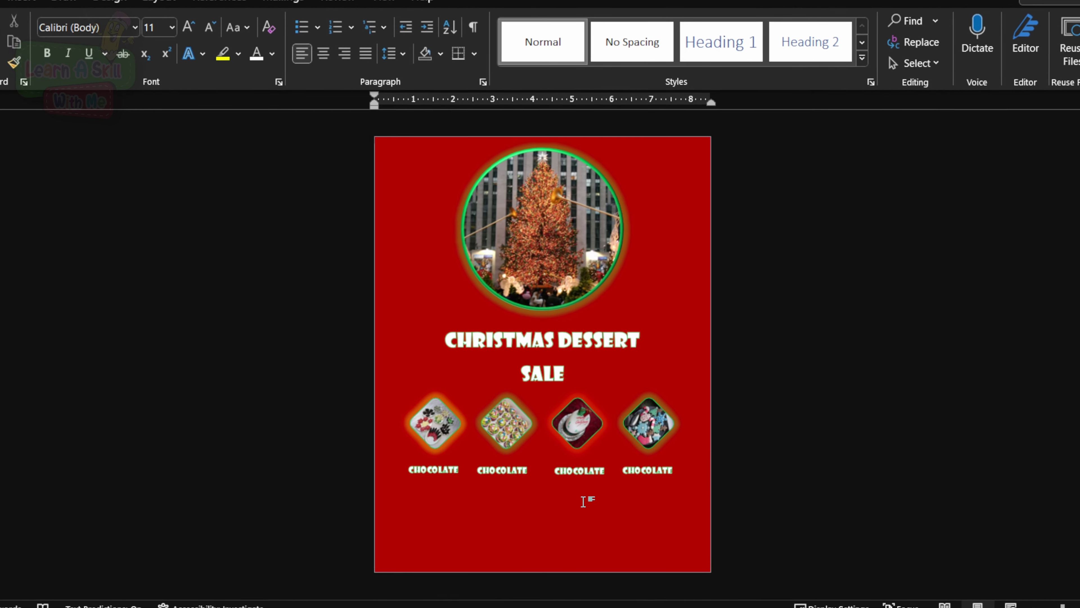
pyautogui.click(520, 473)
pyautogui.moveTo(516, 483); pyautogui.dragTo(518, 485)
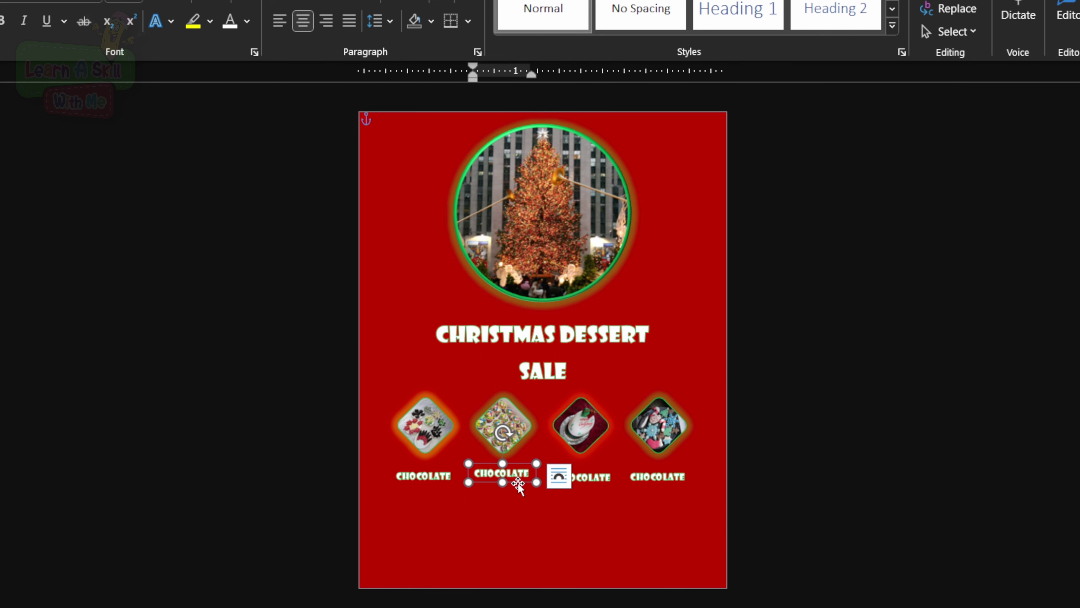
# Nudge the first, third and fourth labels into line beneath their diamonds
pyautogui.click(419, 477)
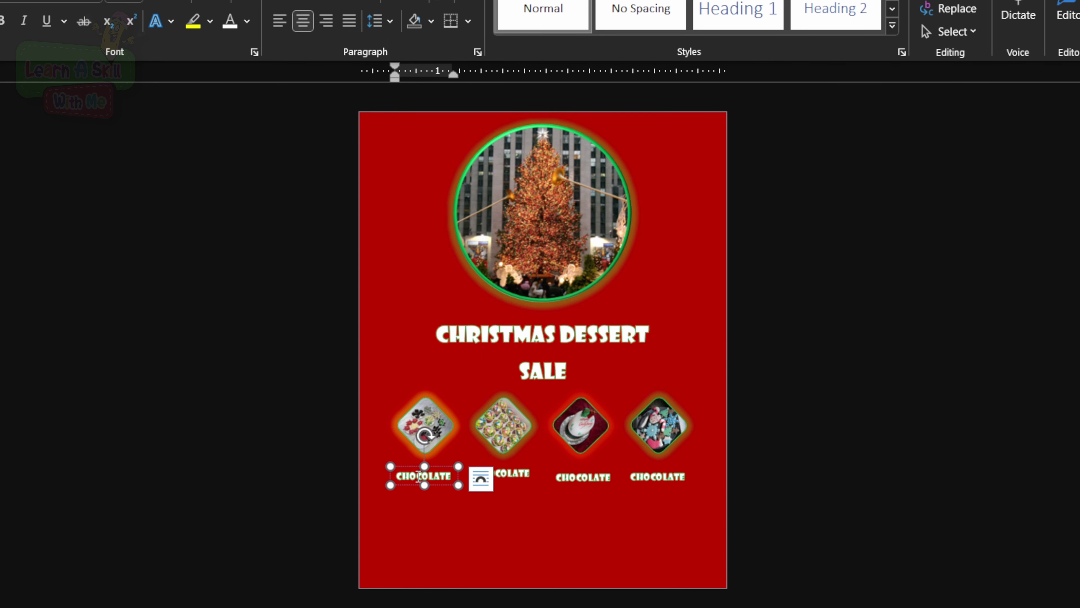
pyautogui.press('Up')
pyautogui.press('Up')
pyautogui.press('Up')
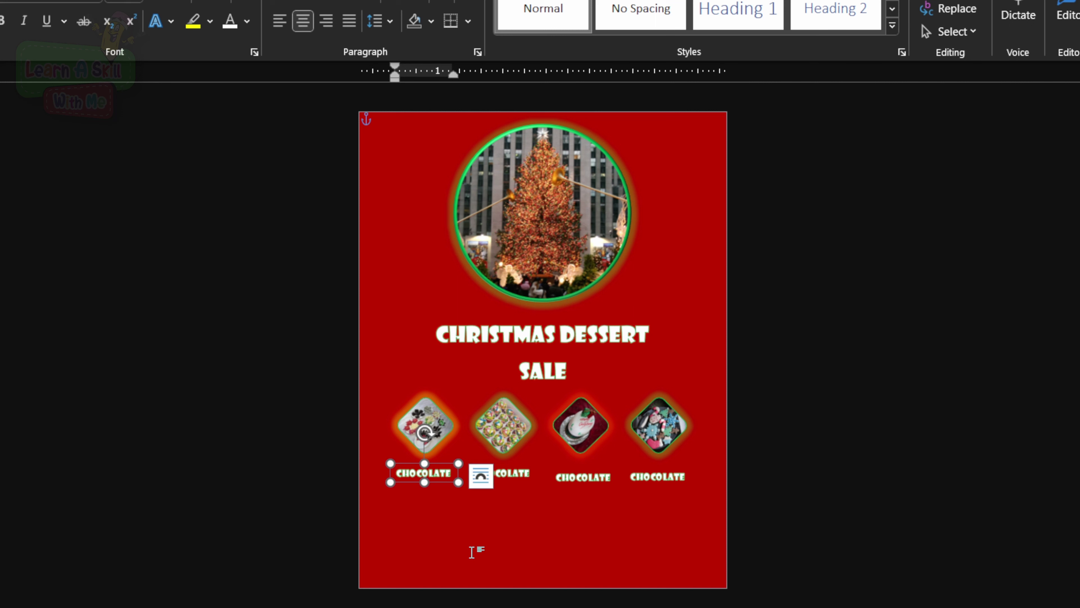
pyautogui.press('Left')
pyautogui.click(572, 488)
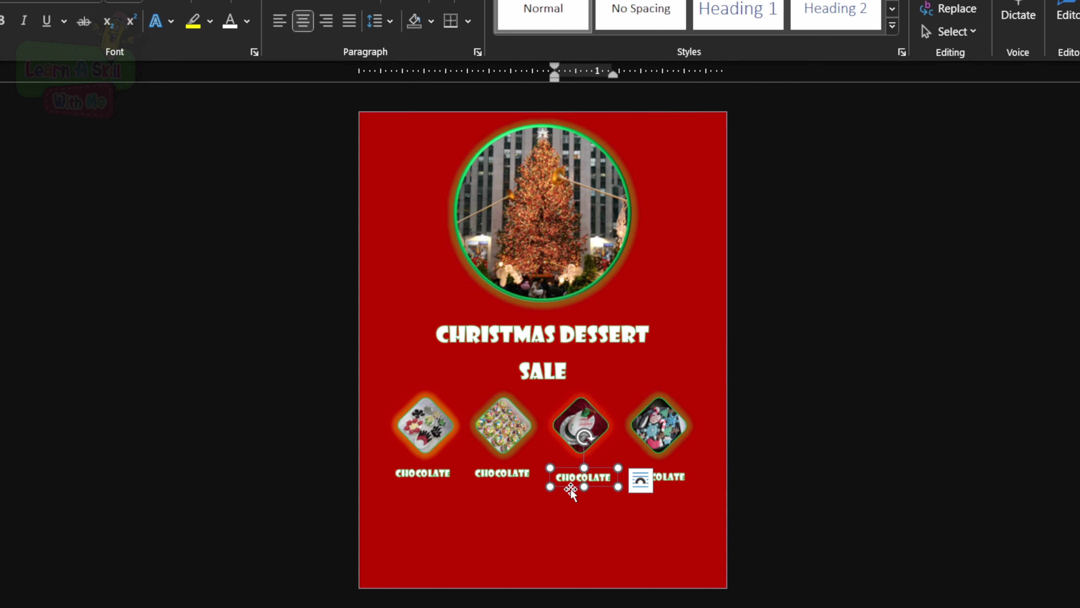
pyautogui.press('Up')
pyautogui.press('Up')
pyautogui.press('Up')
pyautogui.press('Up')
pyautogui.press('Up')
pyautogui.press('Left')
pyautogui.press('Left')
pyautogui.press('Left')
pyautogui.press('Left')
pyautogui.press('Left')
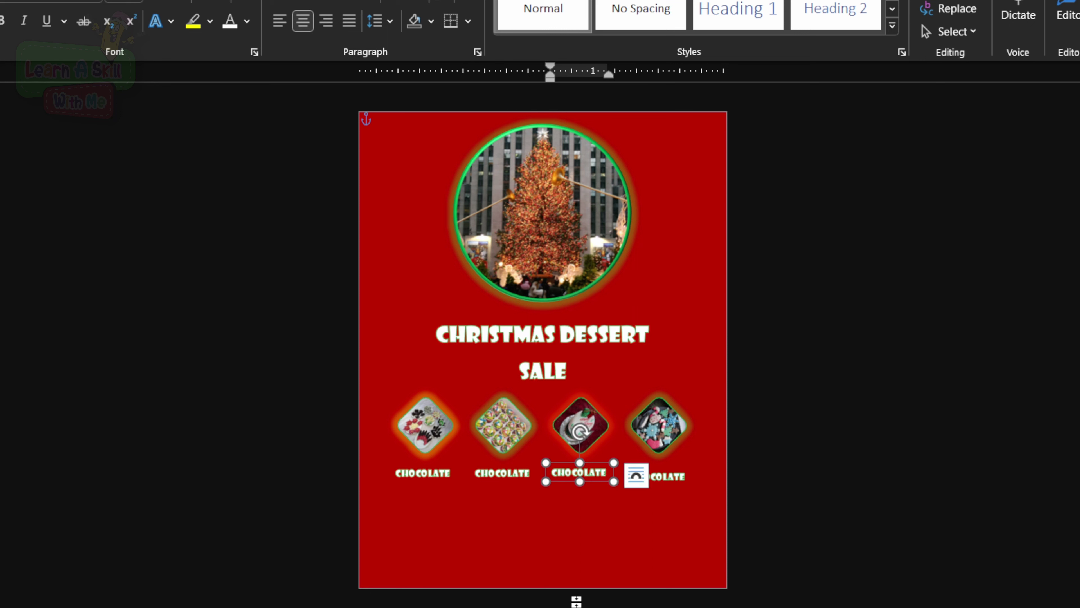
pyautogui.click(674, 487)
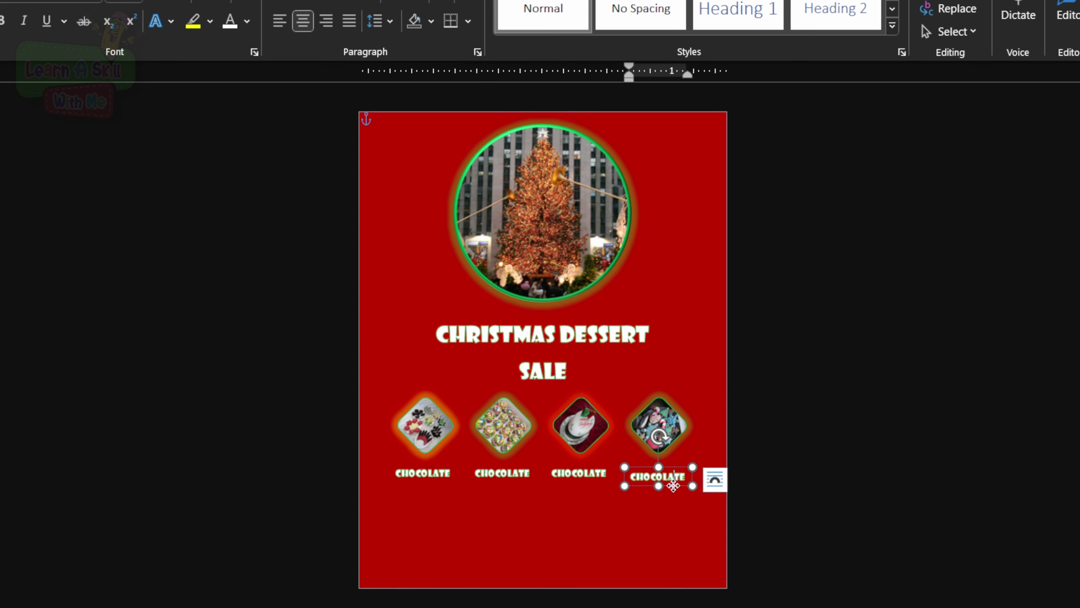
pyautogui.press('Up')
pyautogui.press('Up')
pyautogui.press('Up')
pyautogui.press('Right')
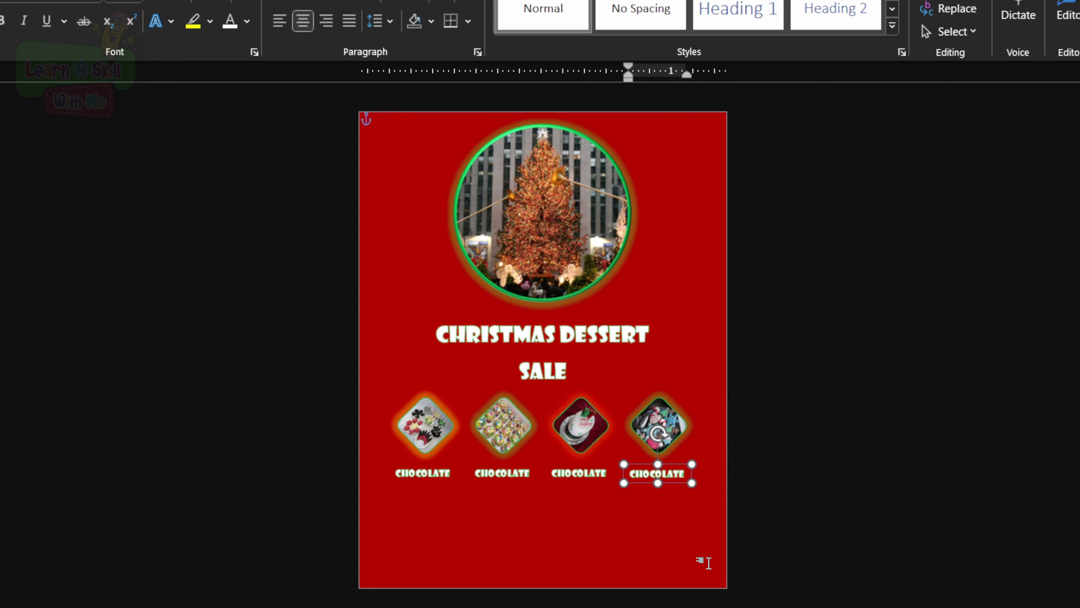
# Nudge the fourth diamond picture upward so it lines up with its label
pyautogui.click(659, 434)
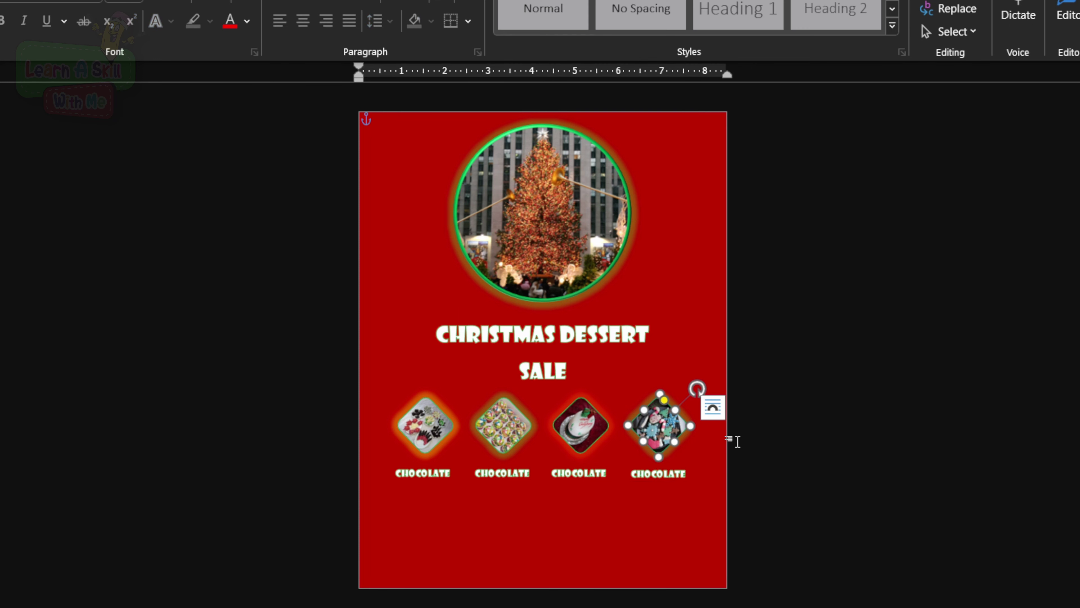
pyautogui.press('Up')
pyautogui.press('Up')
pyautogui.press('Up')
pyautogui.click(706, 466)
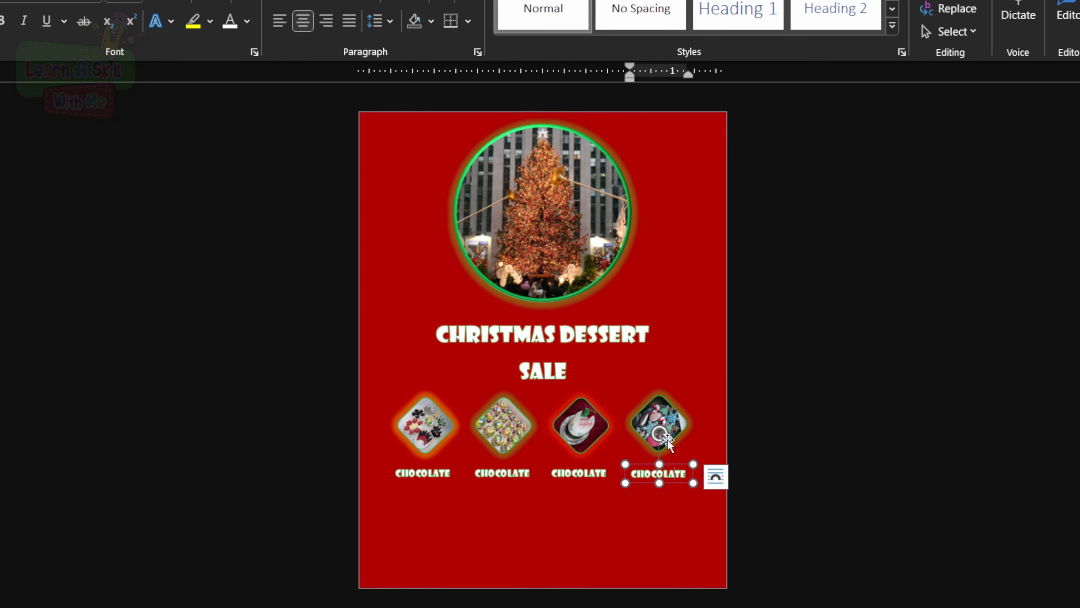
pyautogui.click(674, 427)
pyautogui.click(694, 505)
pyautogui.click(670, 439)
pyautogui.click(686, 504)
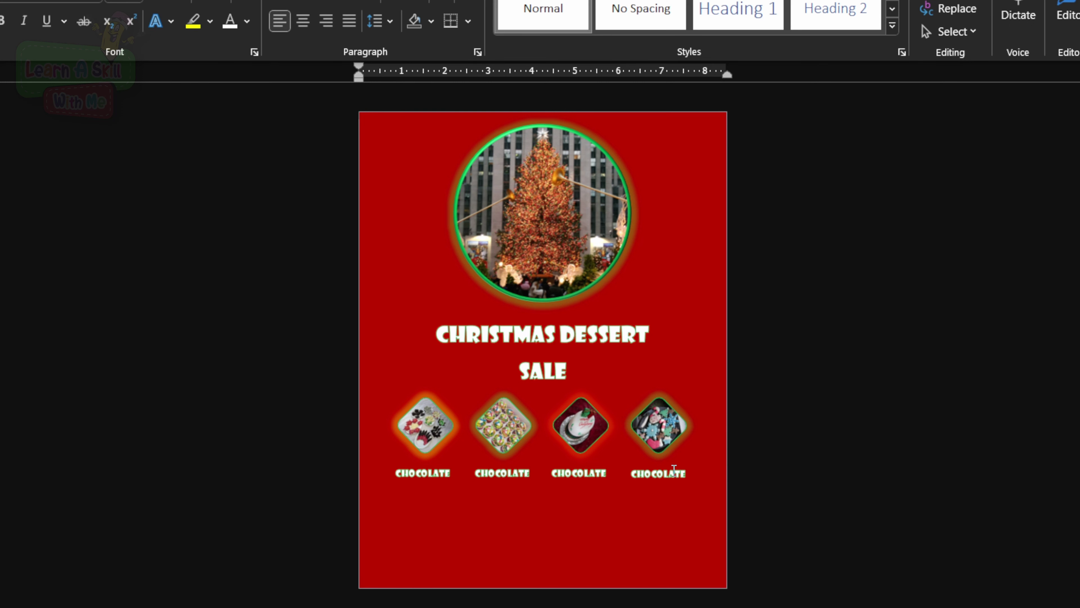
pyautogui.click(674, 468)
# Rename the second, third and fourth labels to ICE CREAM, CAKE (typed CAKR) and COOKIES
pyautogui.click(680, 503)
pyautogui.doubleClick(493, 472)
pyautogui.write('ICE CREAM')
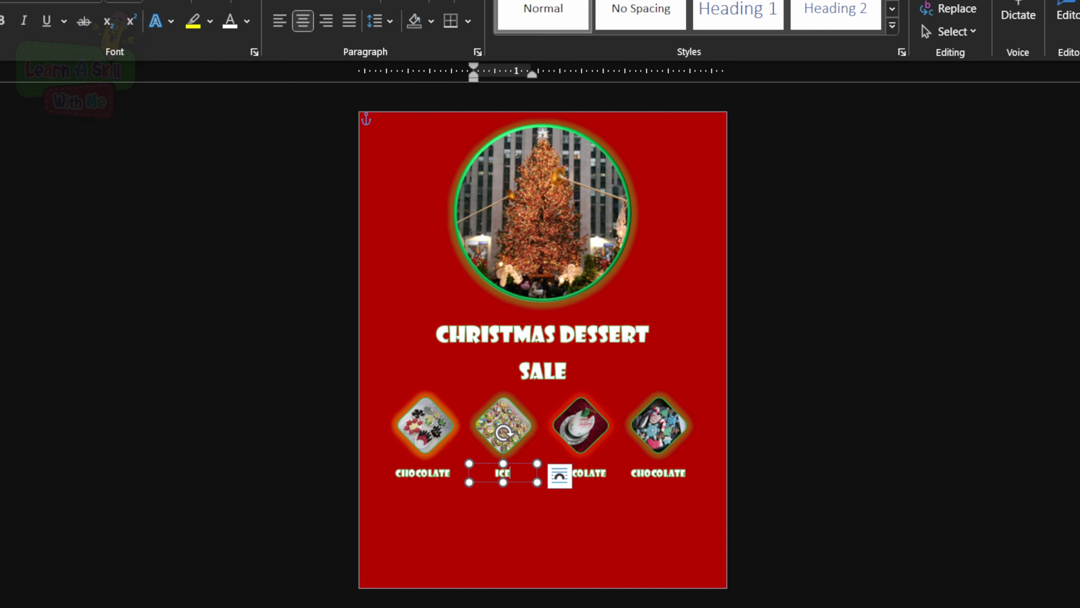
pyautogui.doubleClick(587, 470)
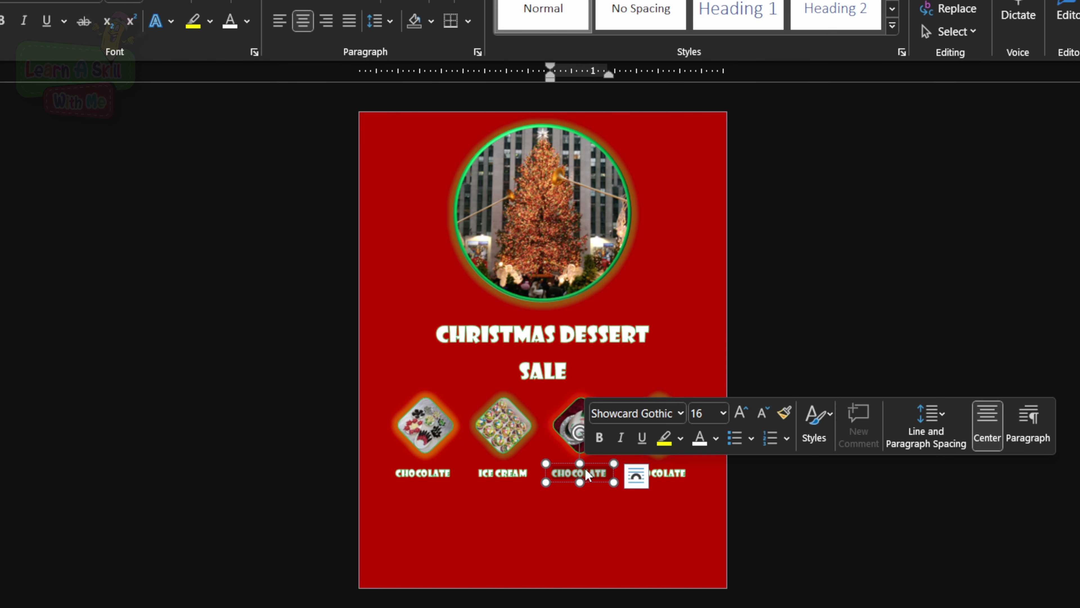
pyautogui.write('CAKR')
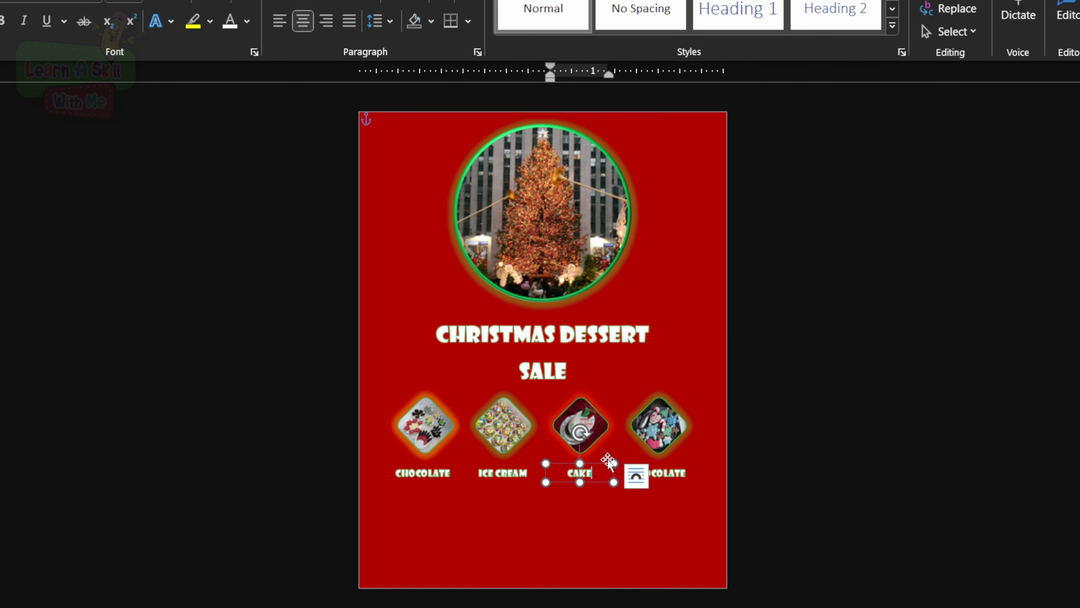
pyautogui.doubleClick(670, 472)
pyautogui.write('COOKIES')
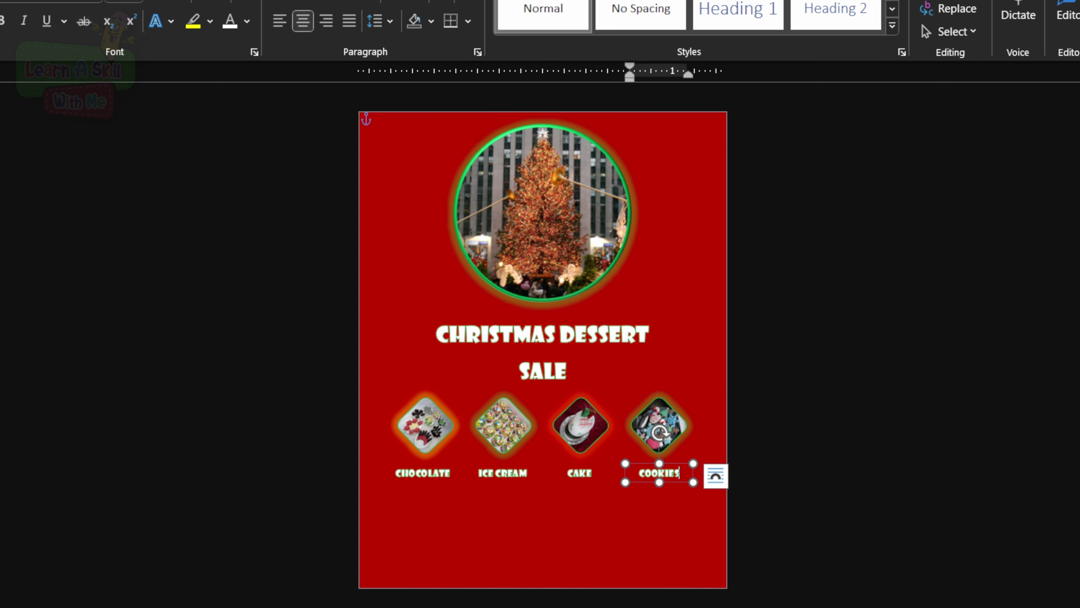
pyautogui.click(571, 509)
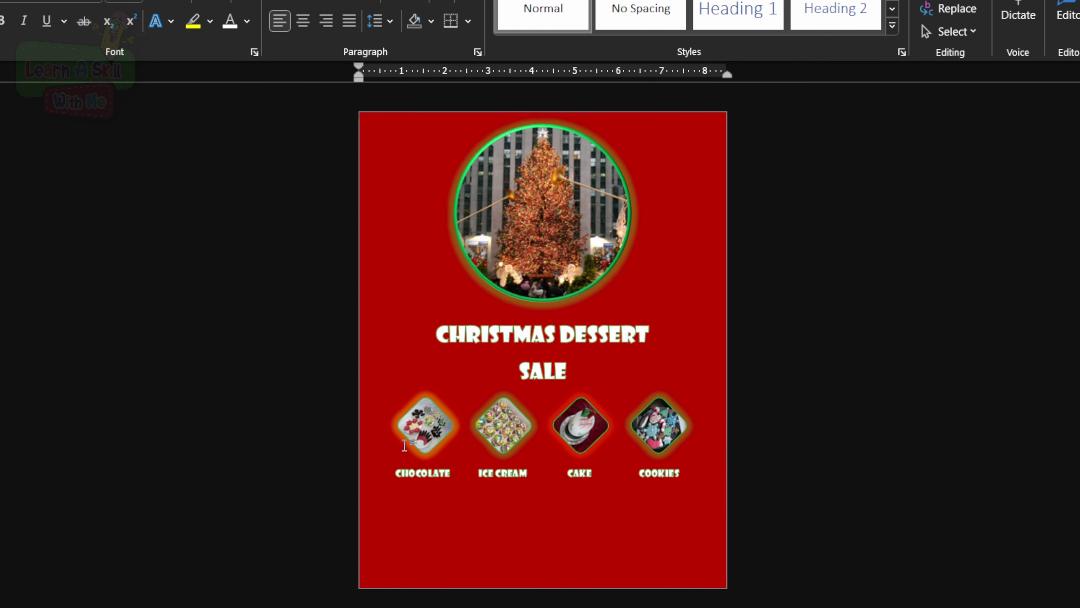
pyautogui.click(409, 467)
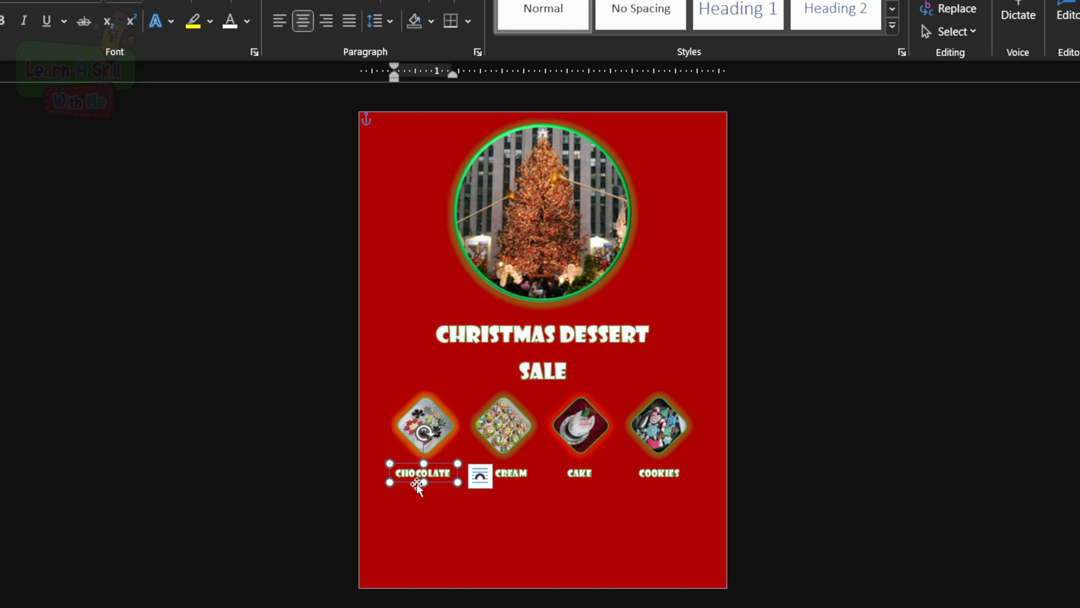